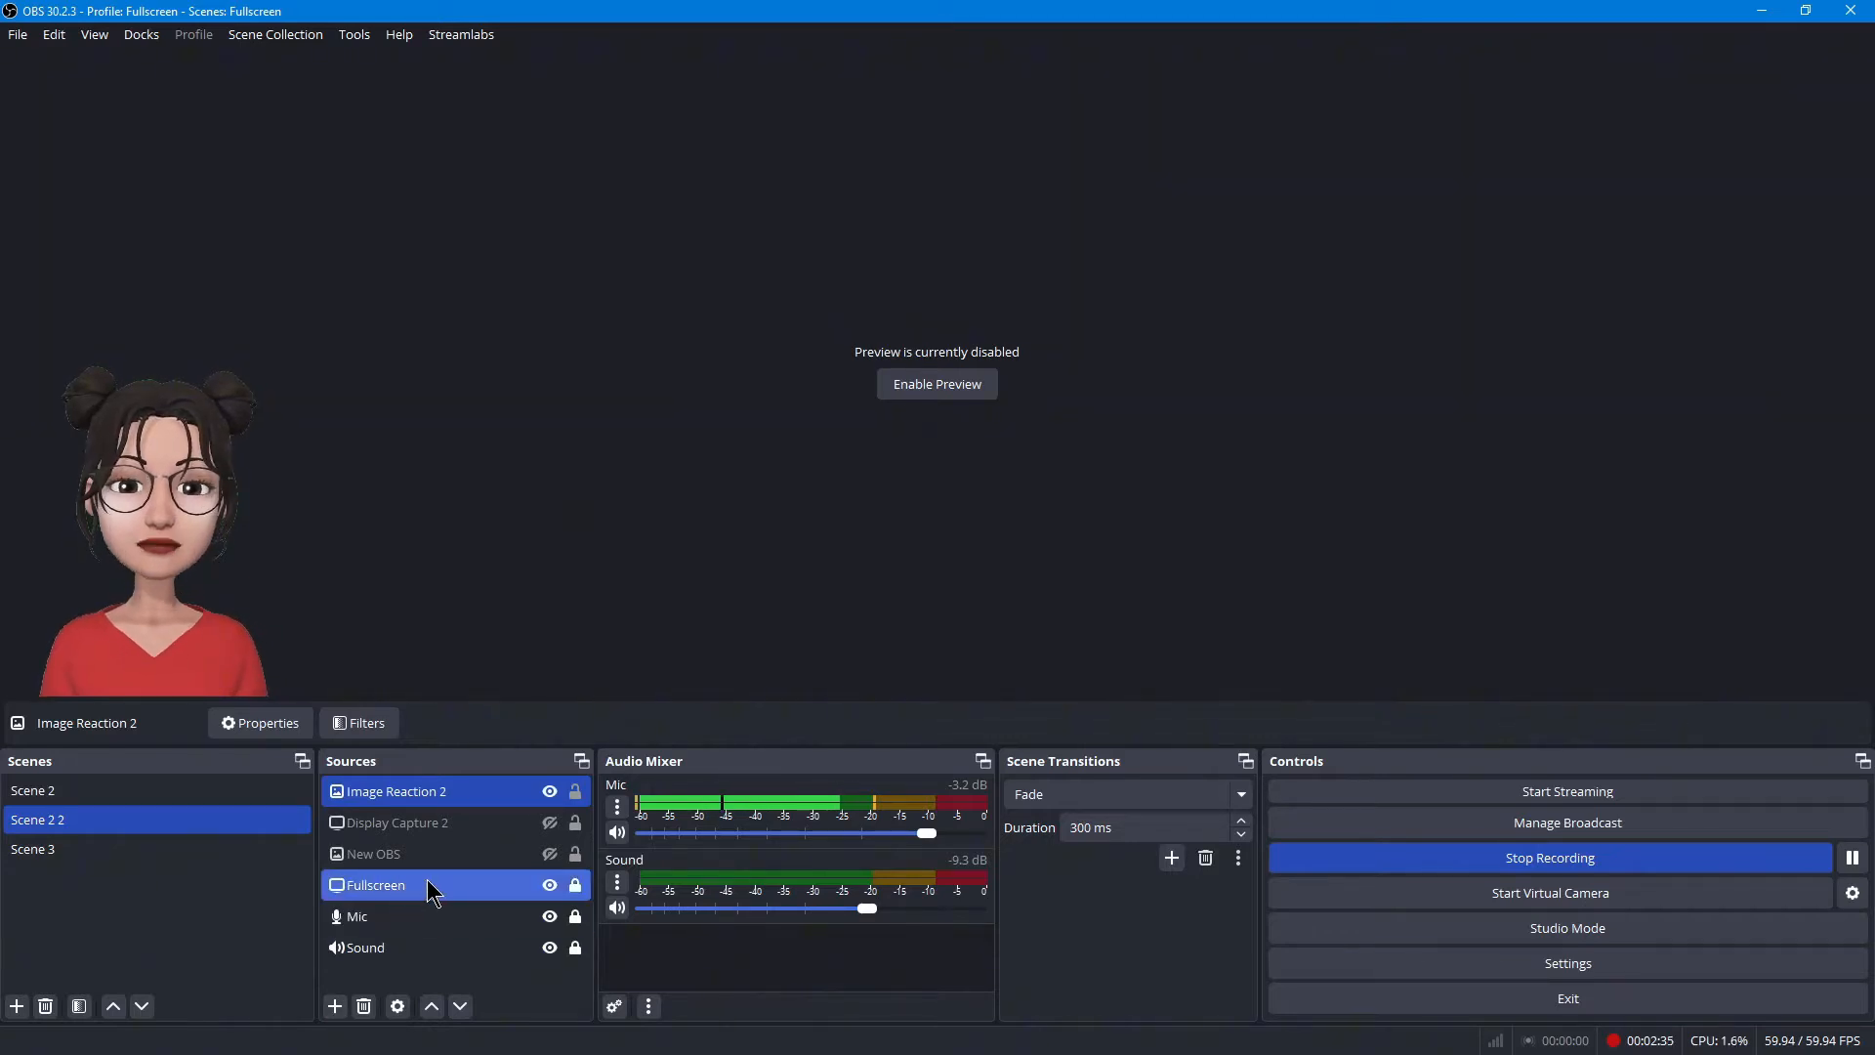
pyautogui.click(333, 1007)
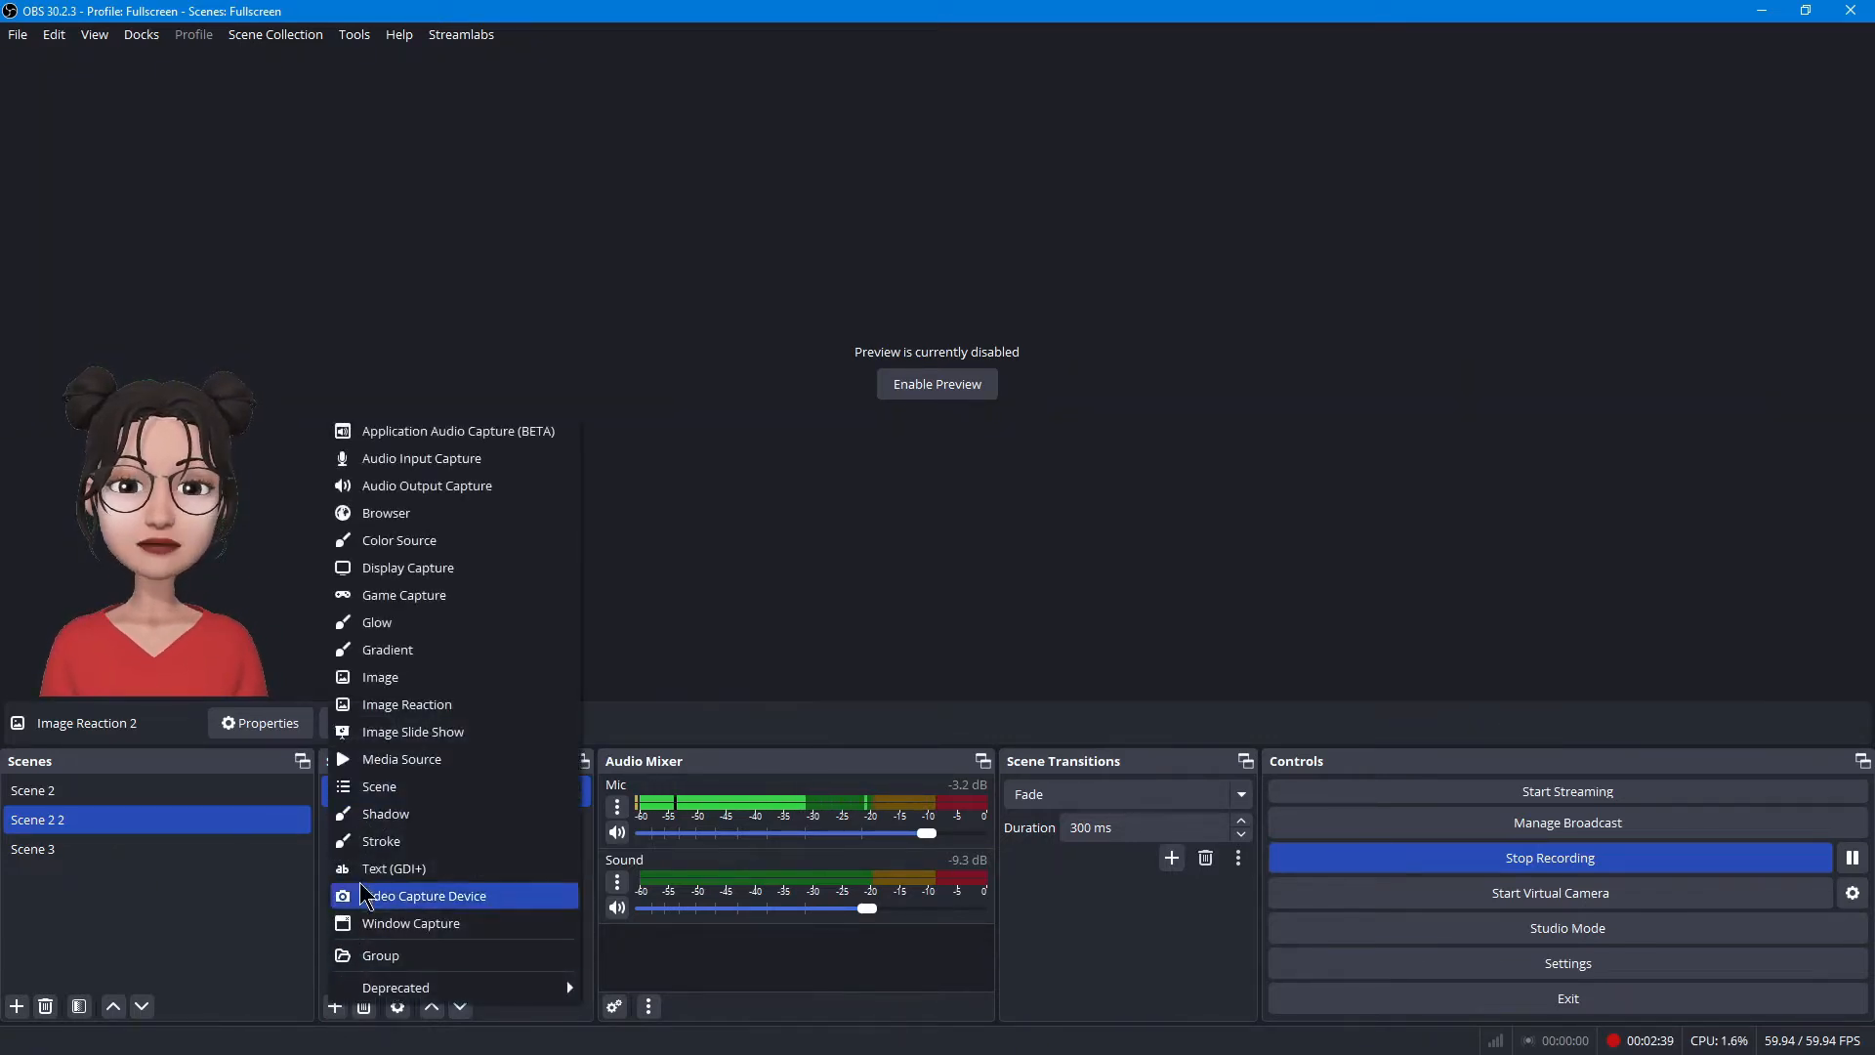
pyautogui.click(419, 459)
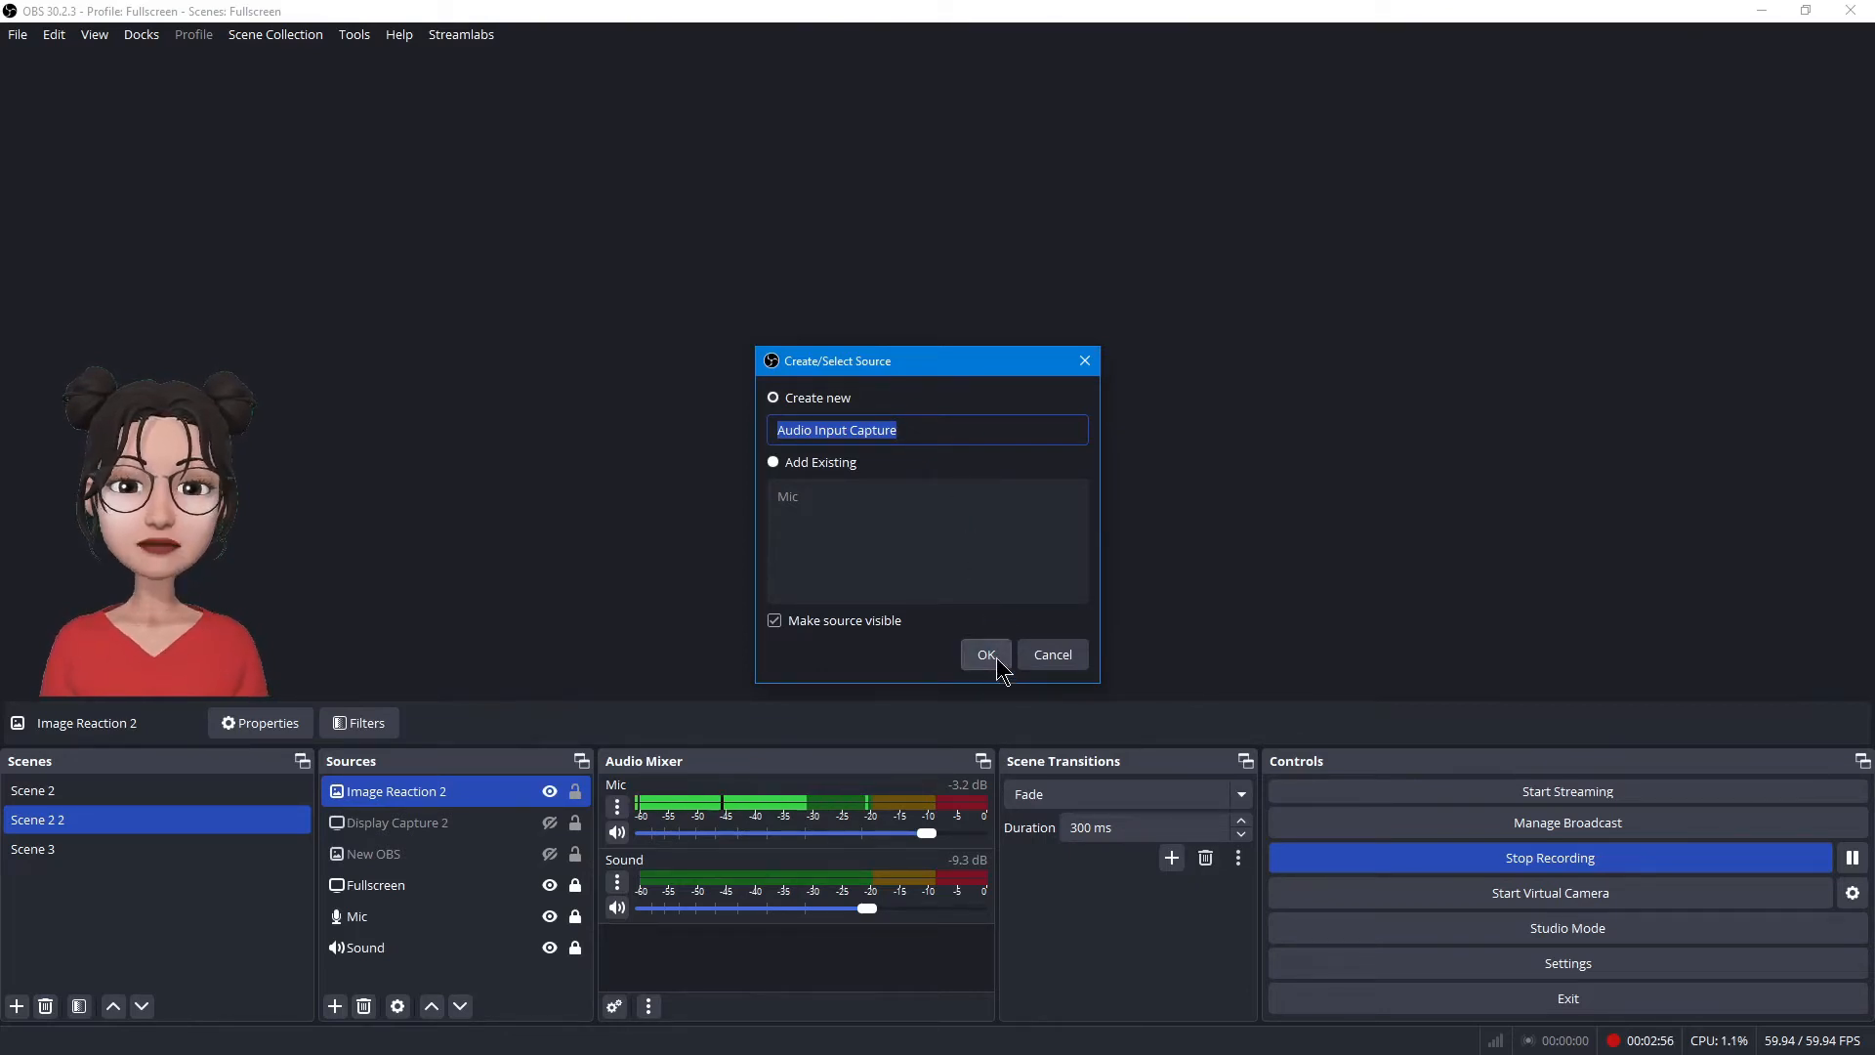
pyautogui.click(1049, 666)
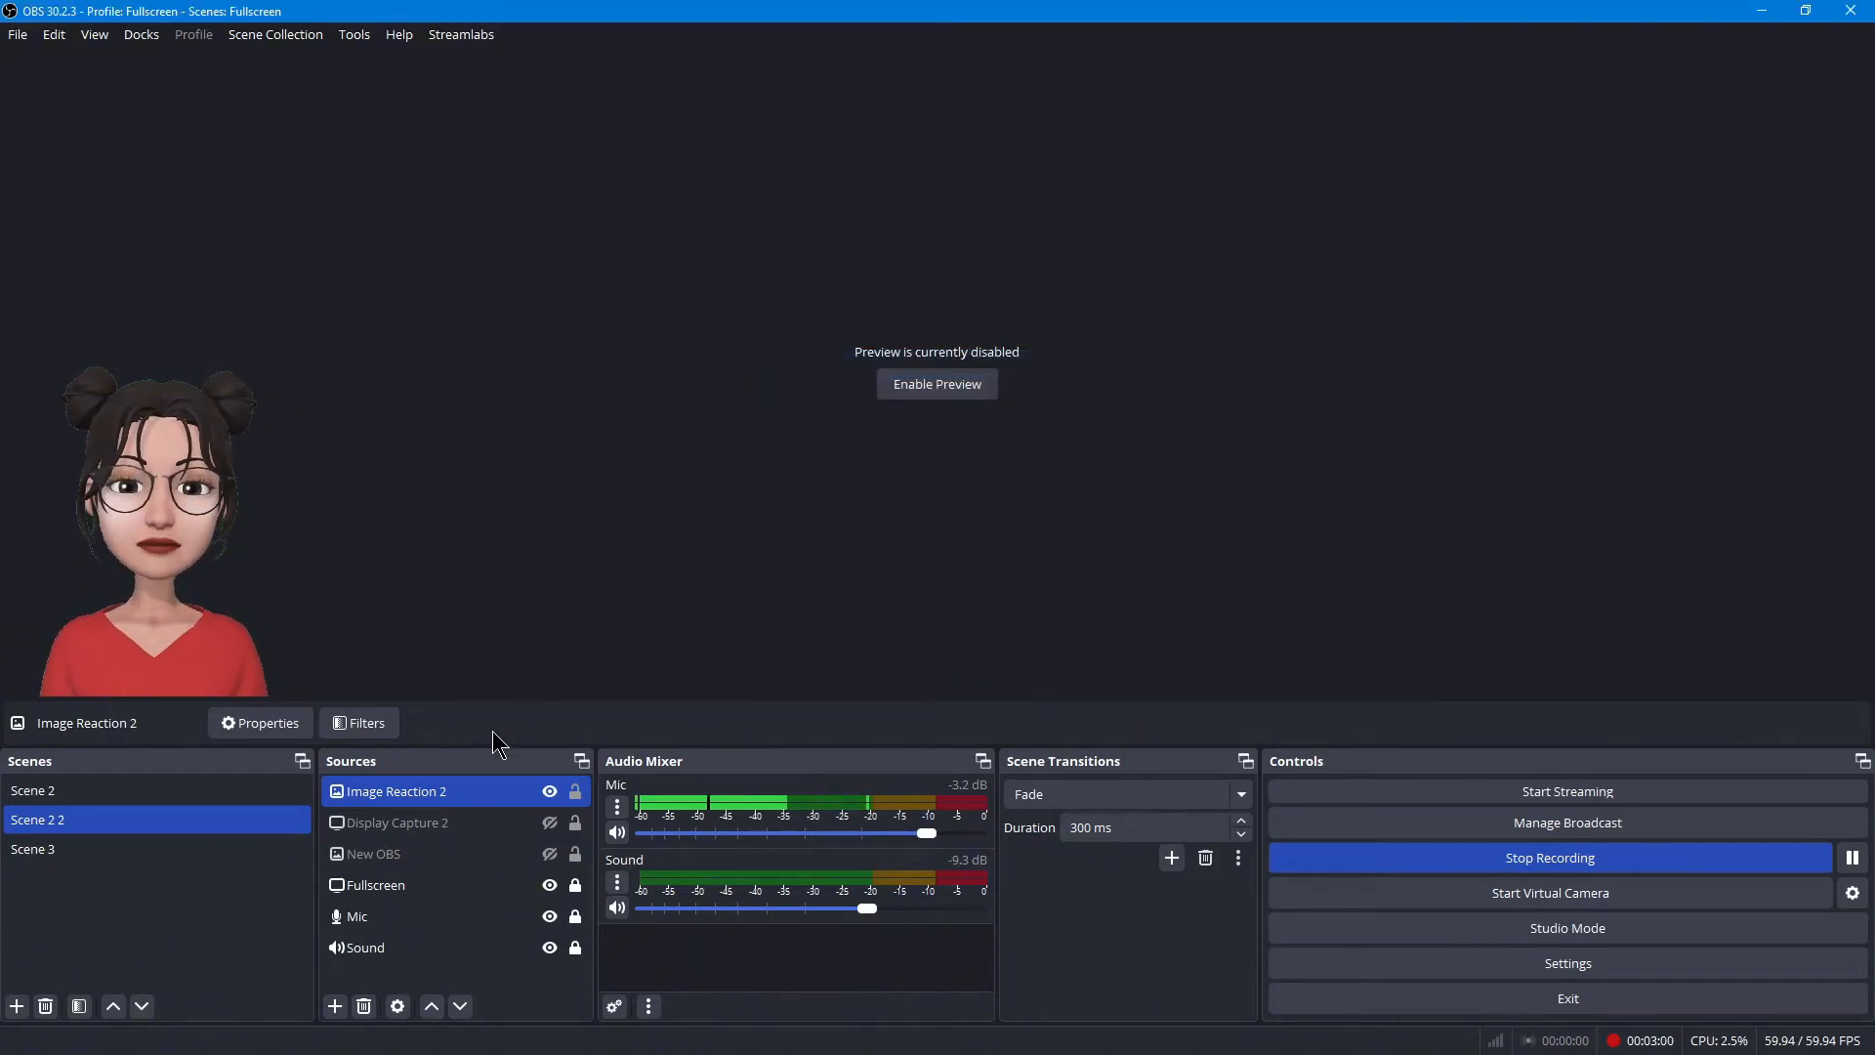
# Examine the microphone devices available for the Mic source
pyautogui.click(442, 920)
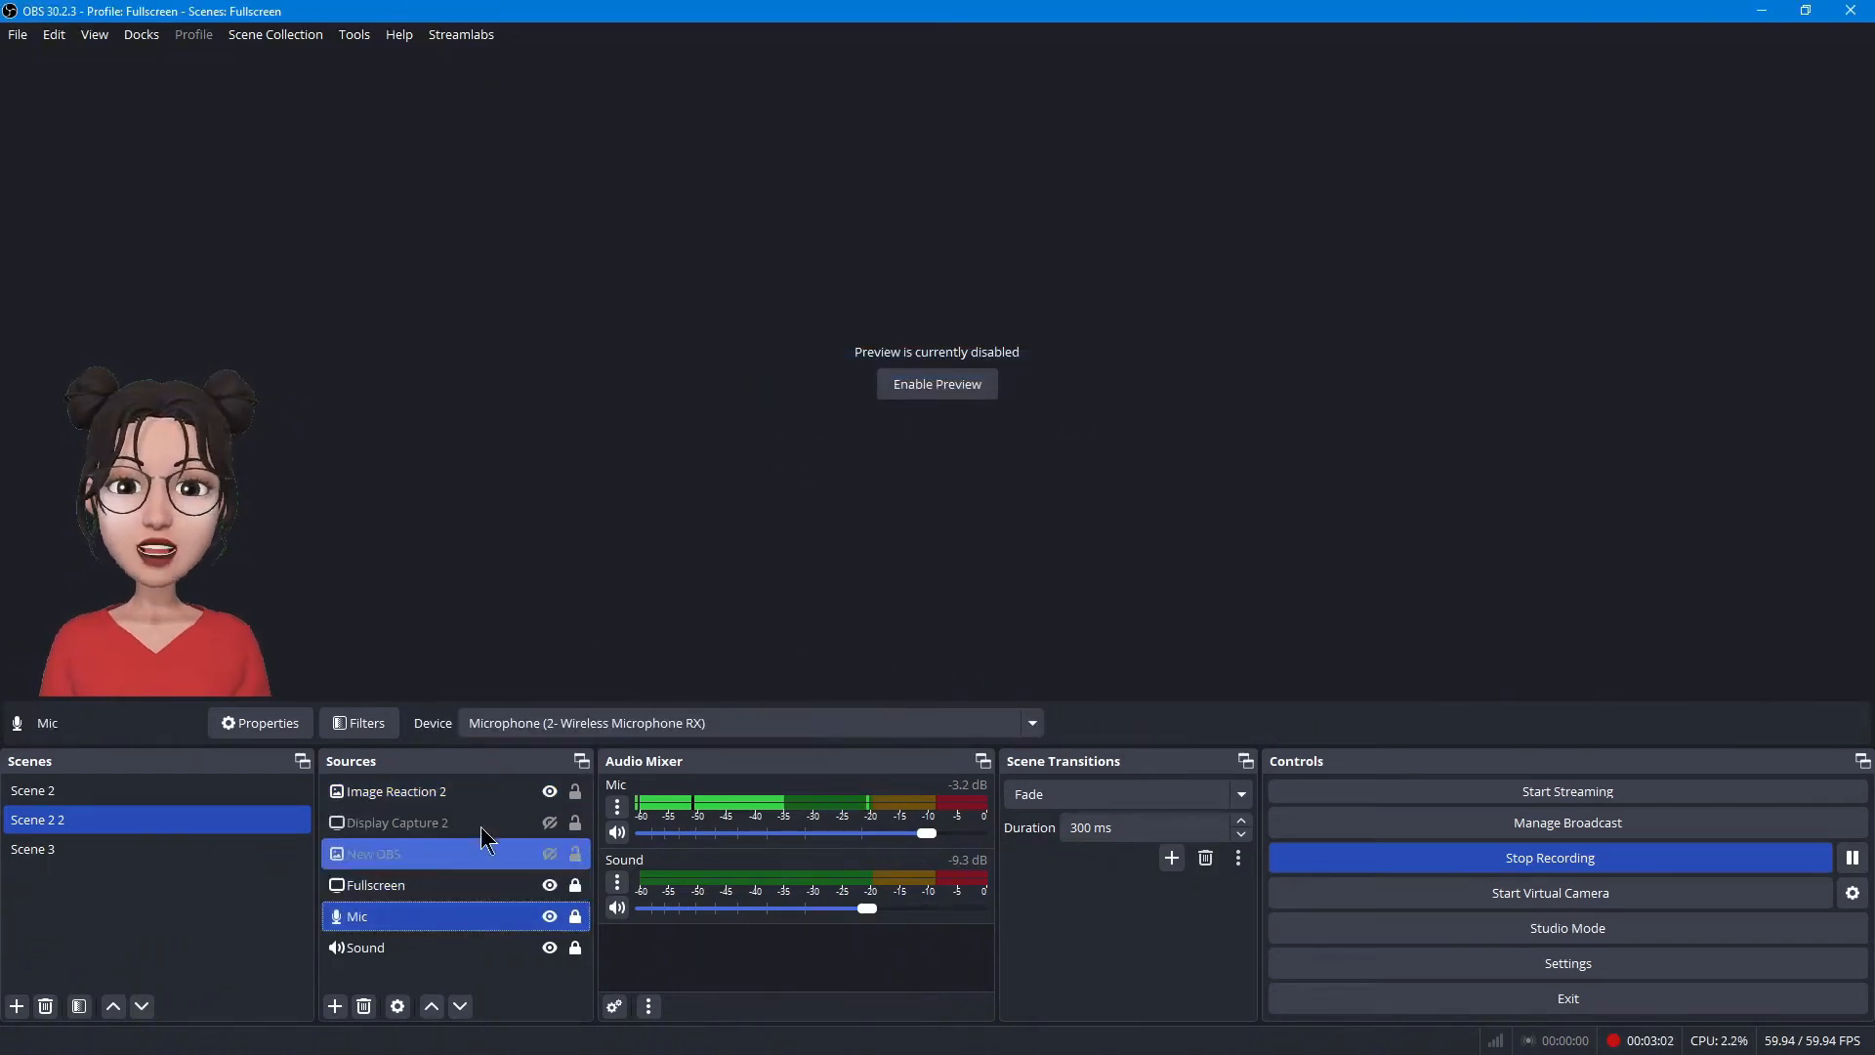
pyautogui.click(533, 727)
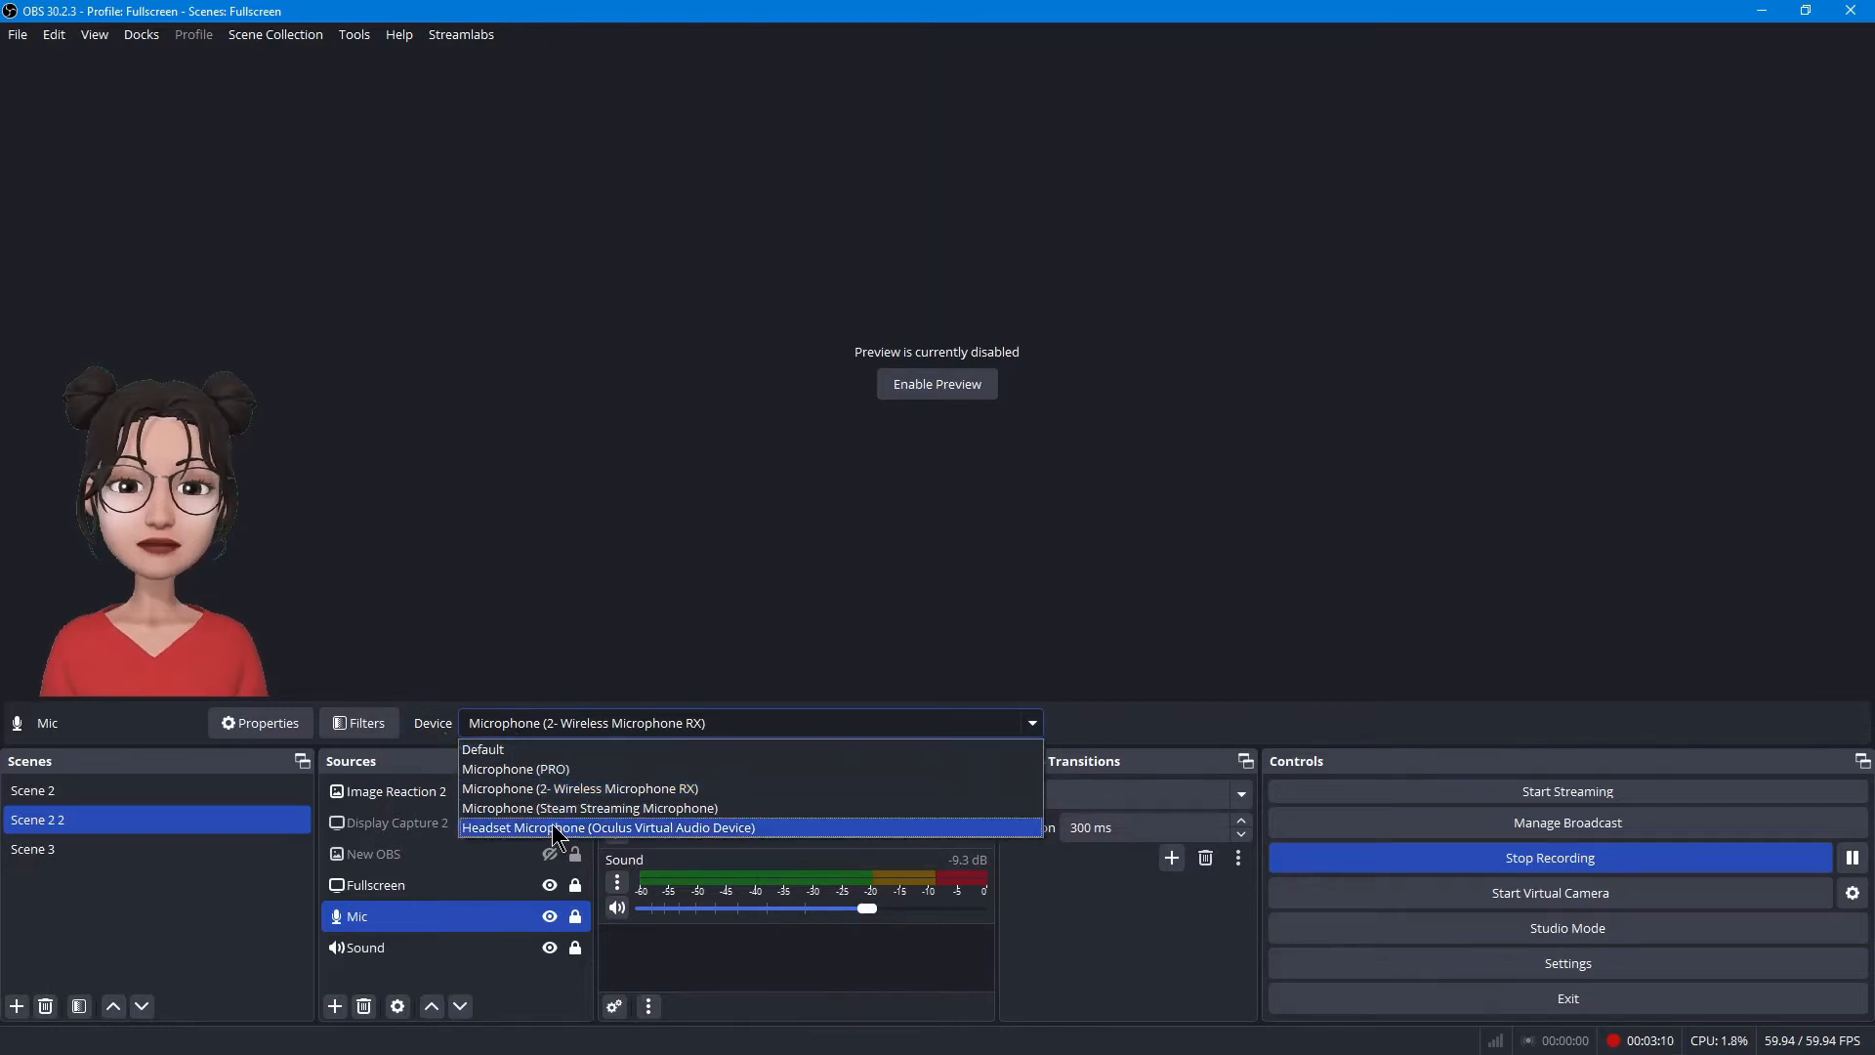
pyautogui.click(575, 725)
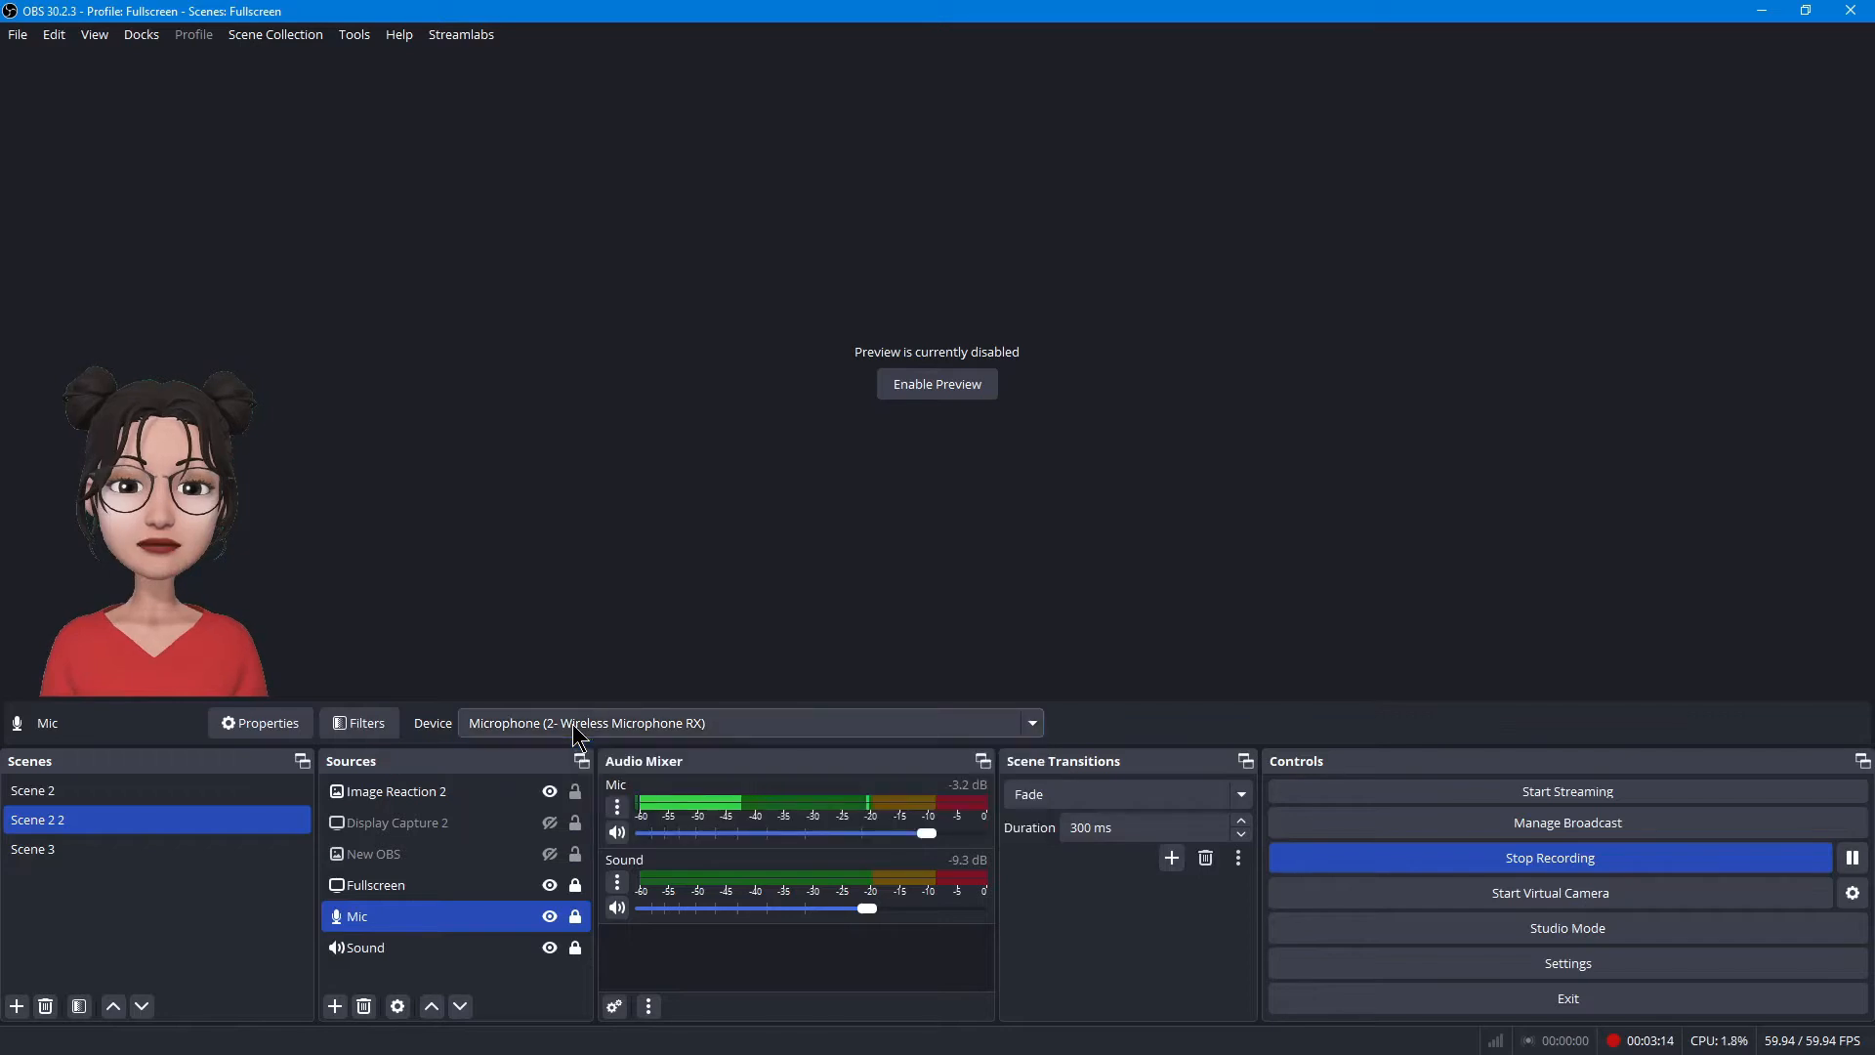
pyautogui.click(334, 1006)
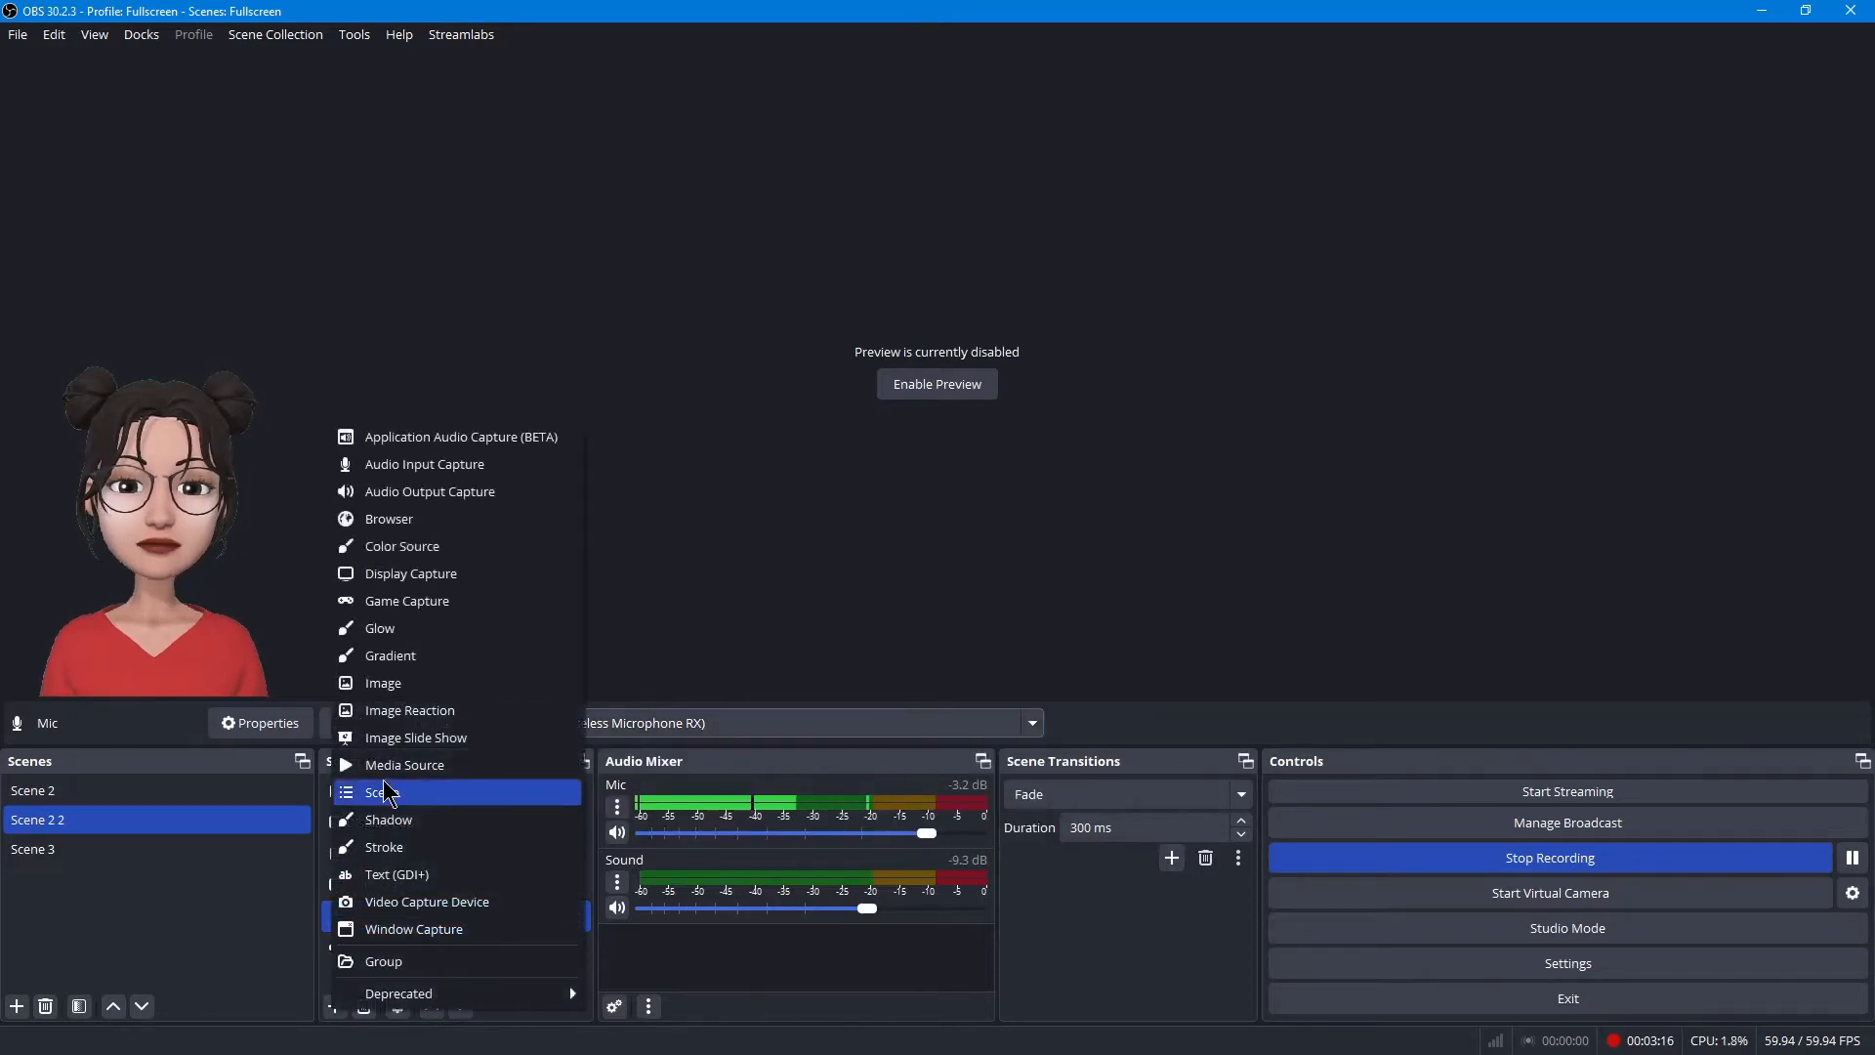
pyautogui.click(441, 495)
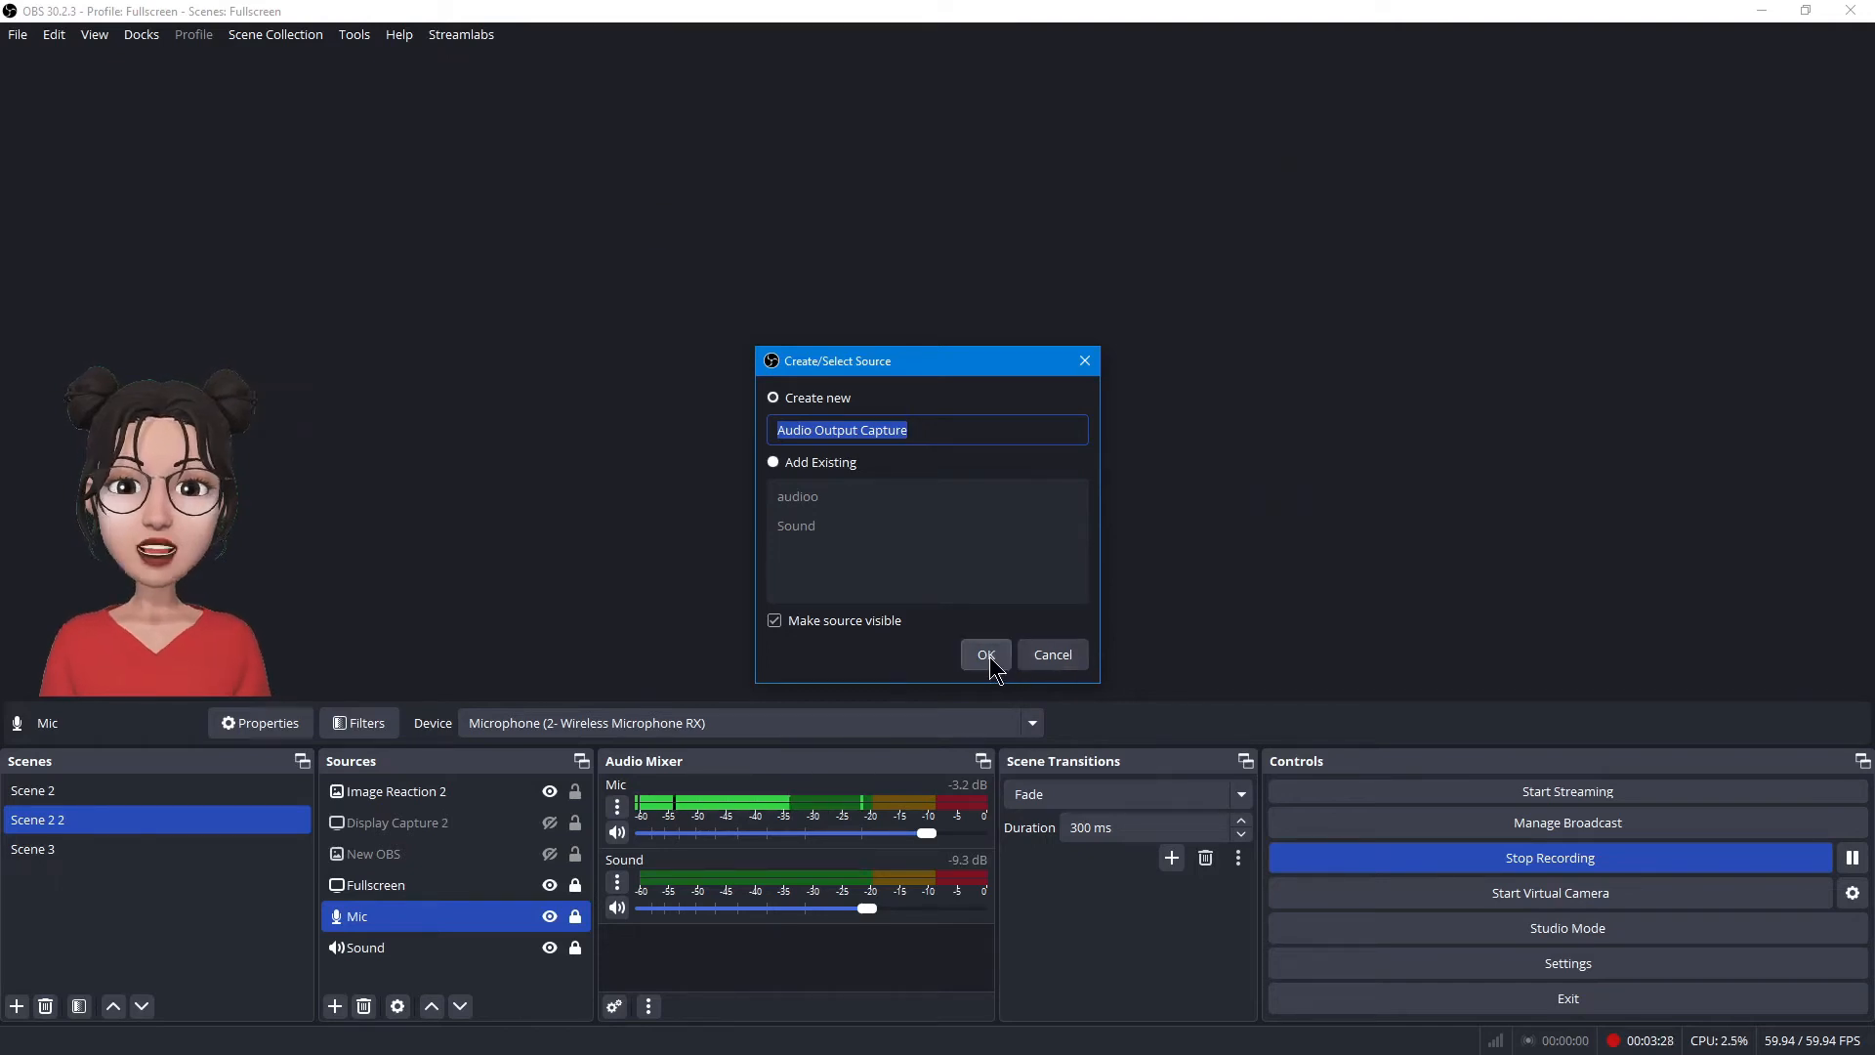
pyautogui.click(1047, 656)
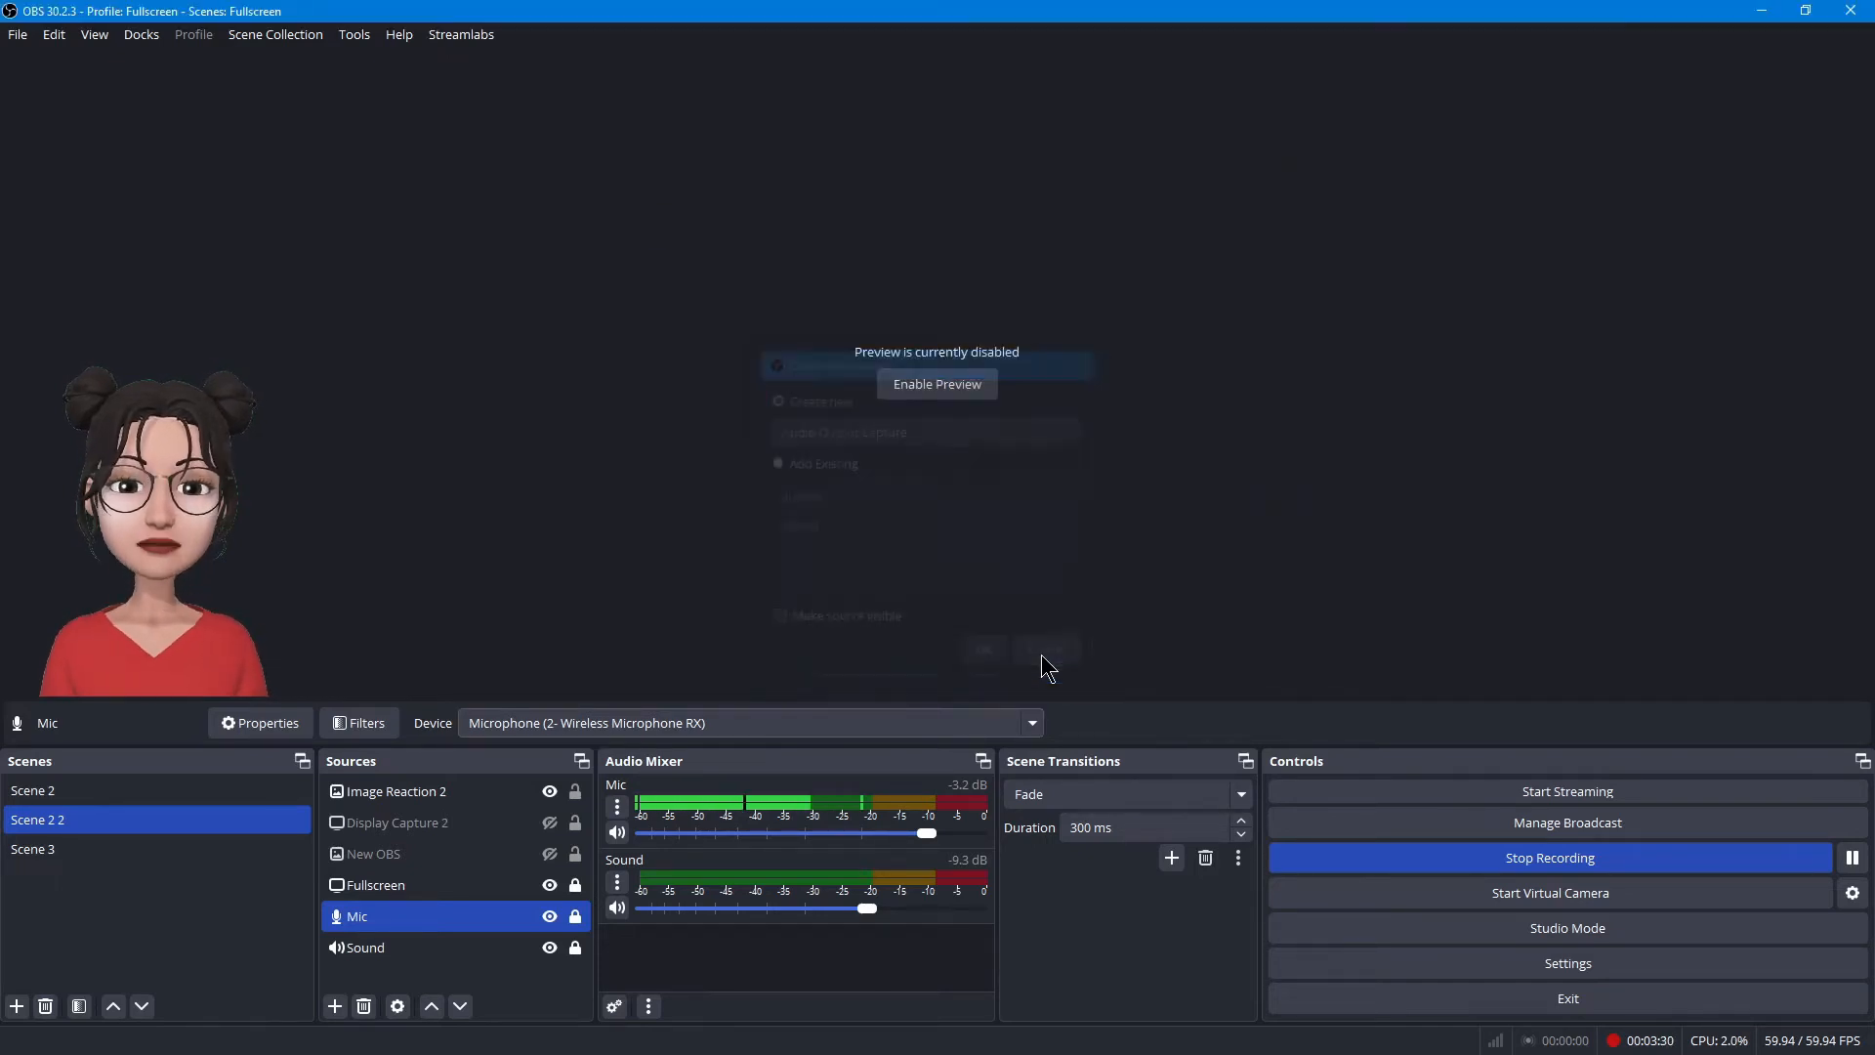
# Set the Sound source's device to Speakers (Realtek High Definition Audio)
pyautogui.click(459, 945)
pyautogui.click(640, 725)
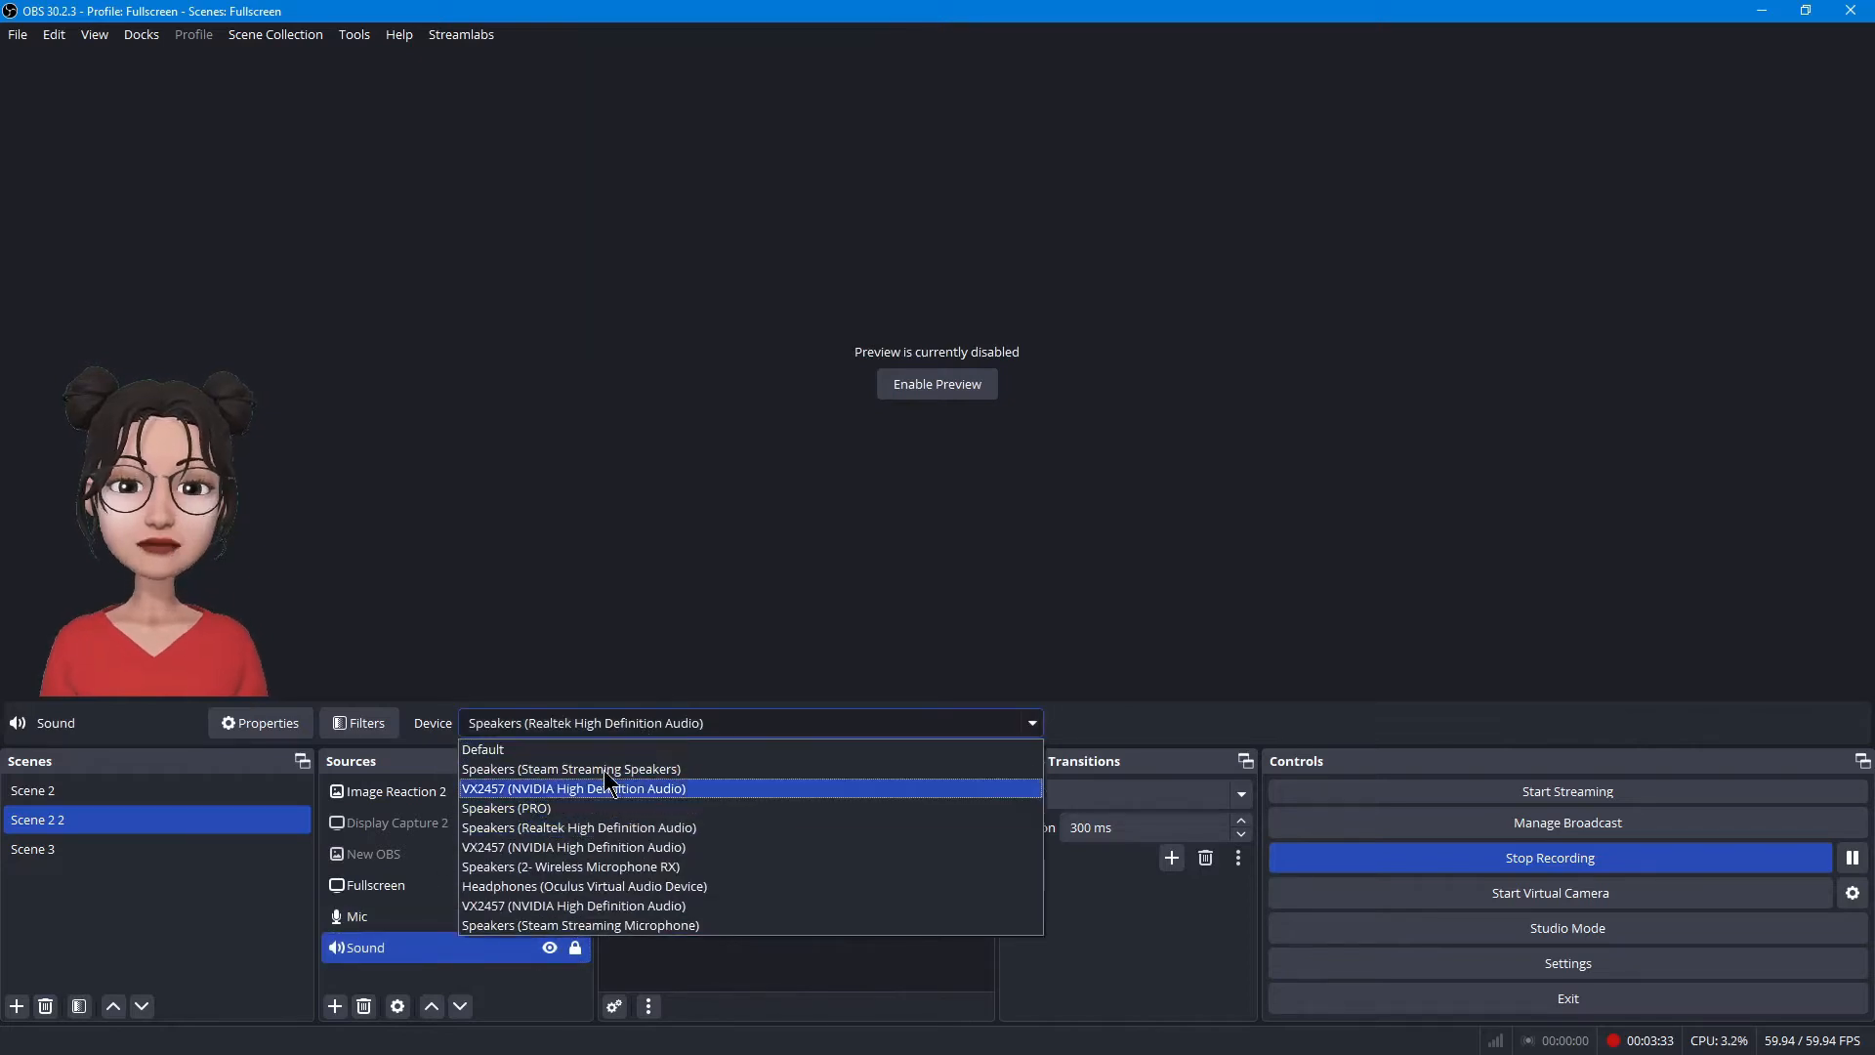
pyautogui.click(596, 827)
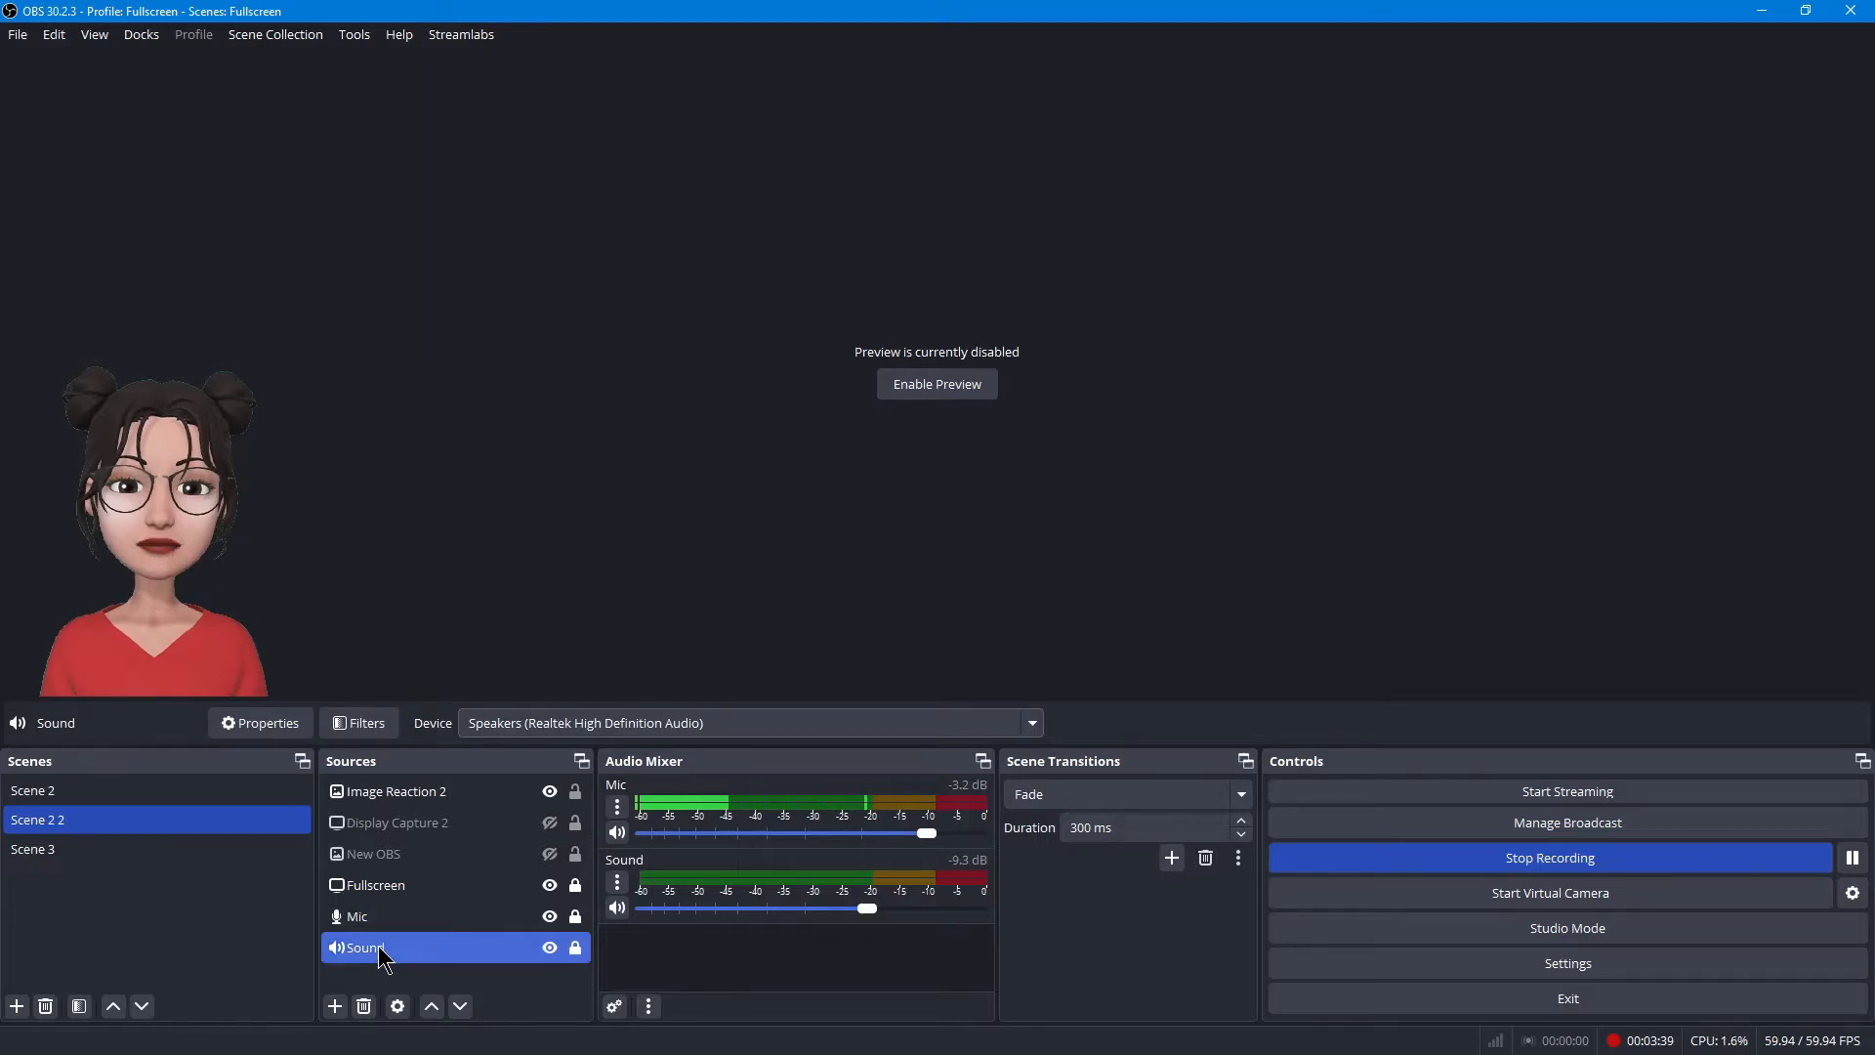
pyautogui.click(335, 1005)
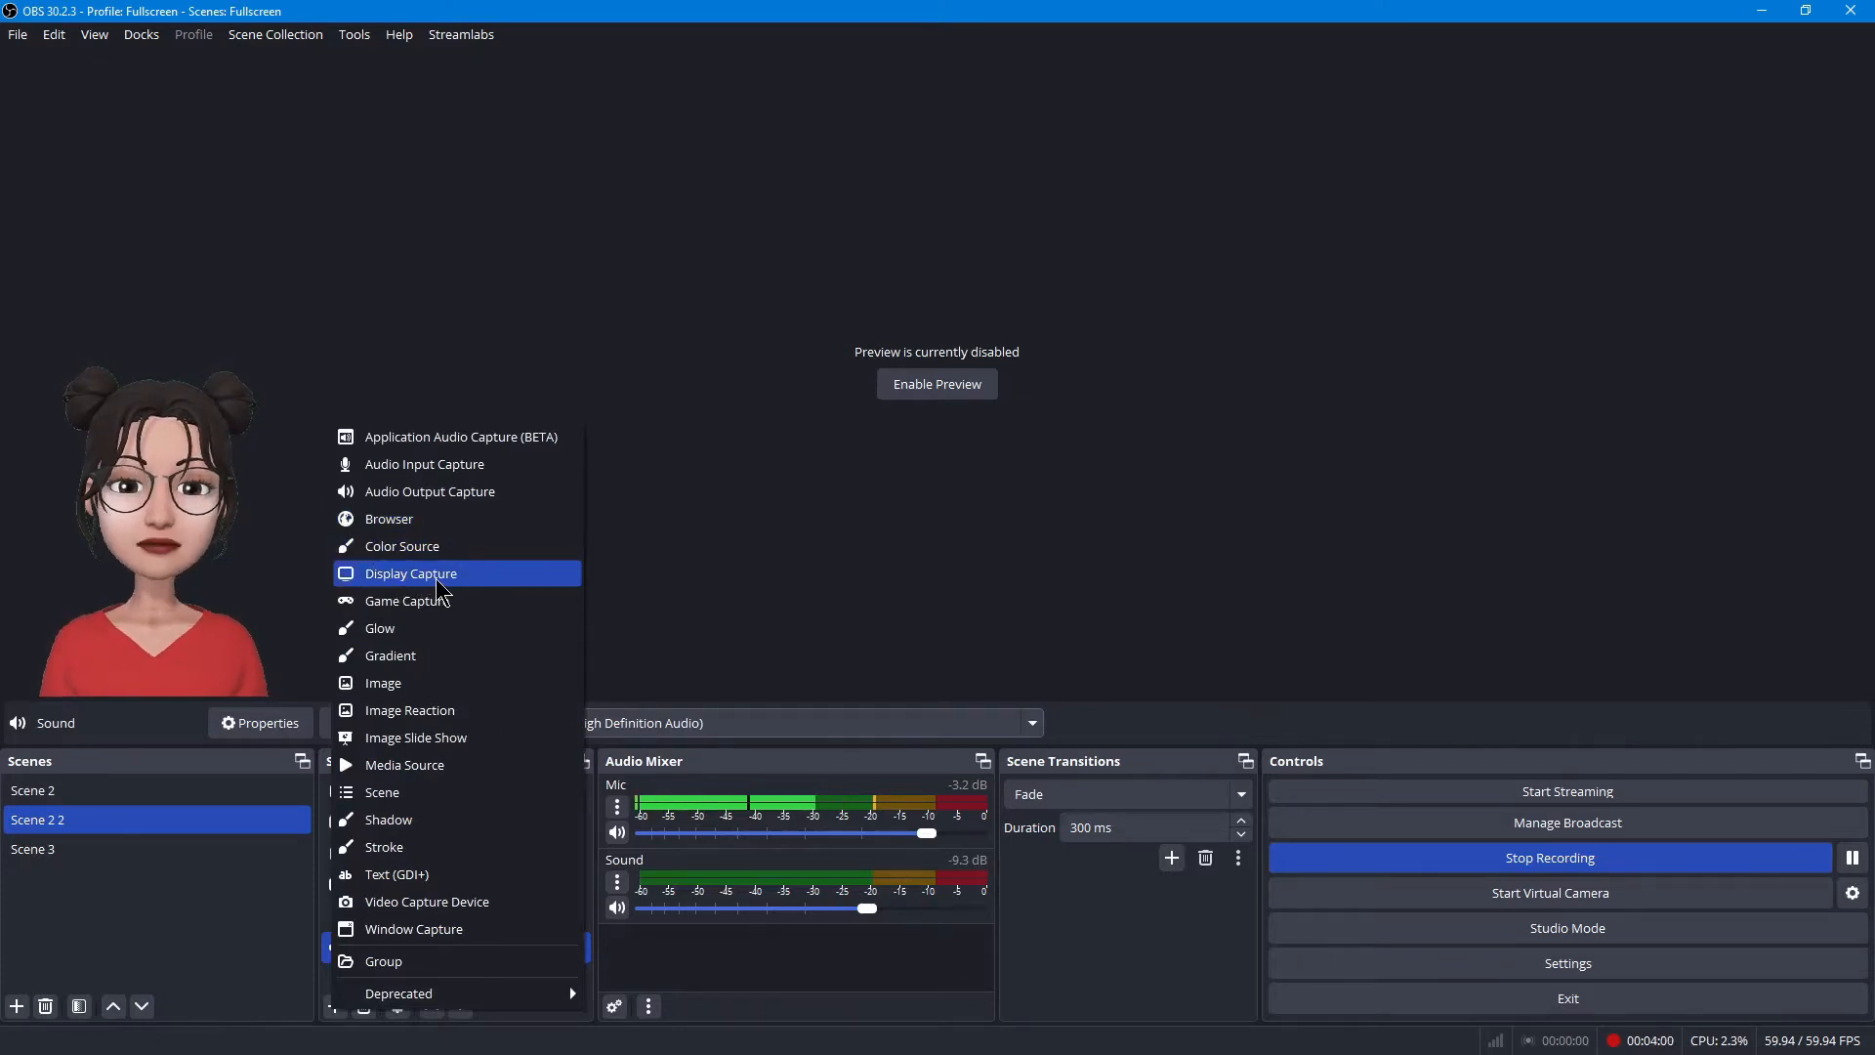
pyautogui.click(424, 584)
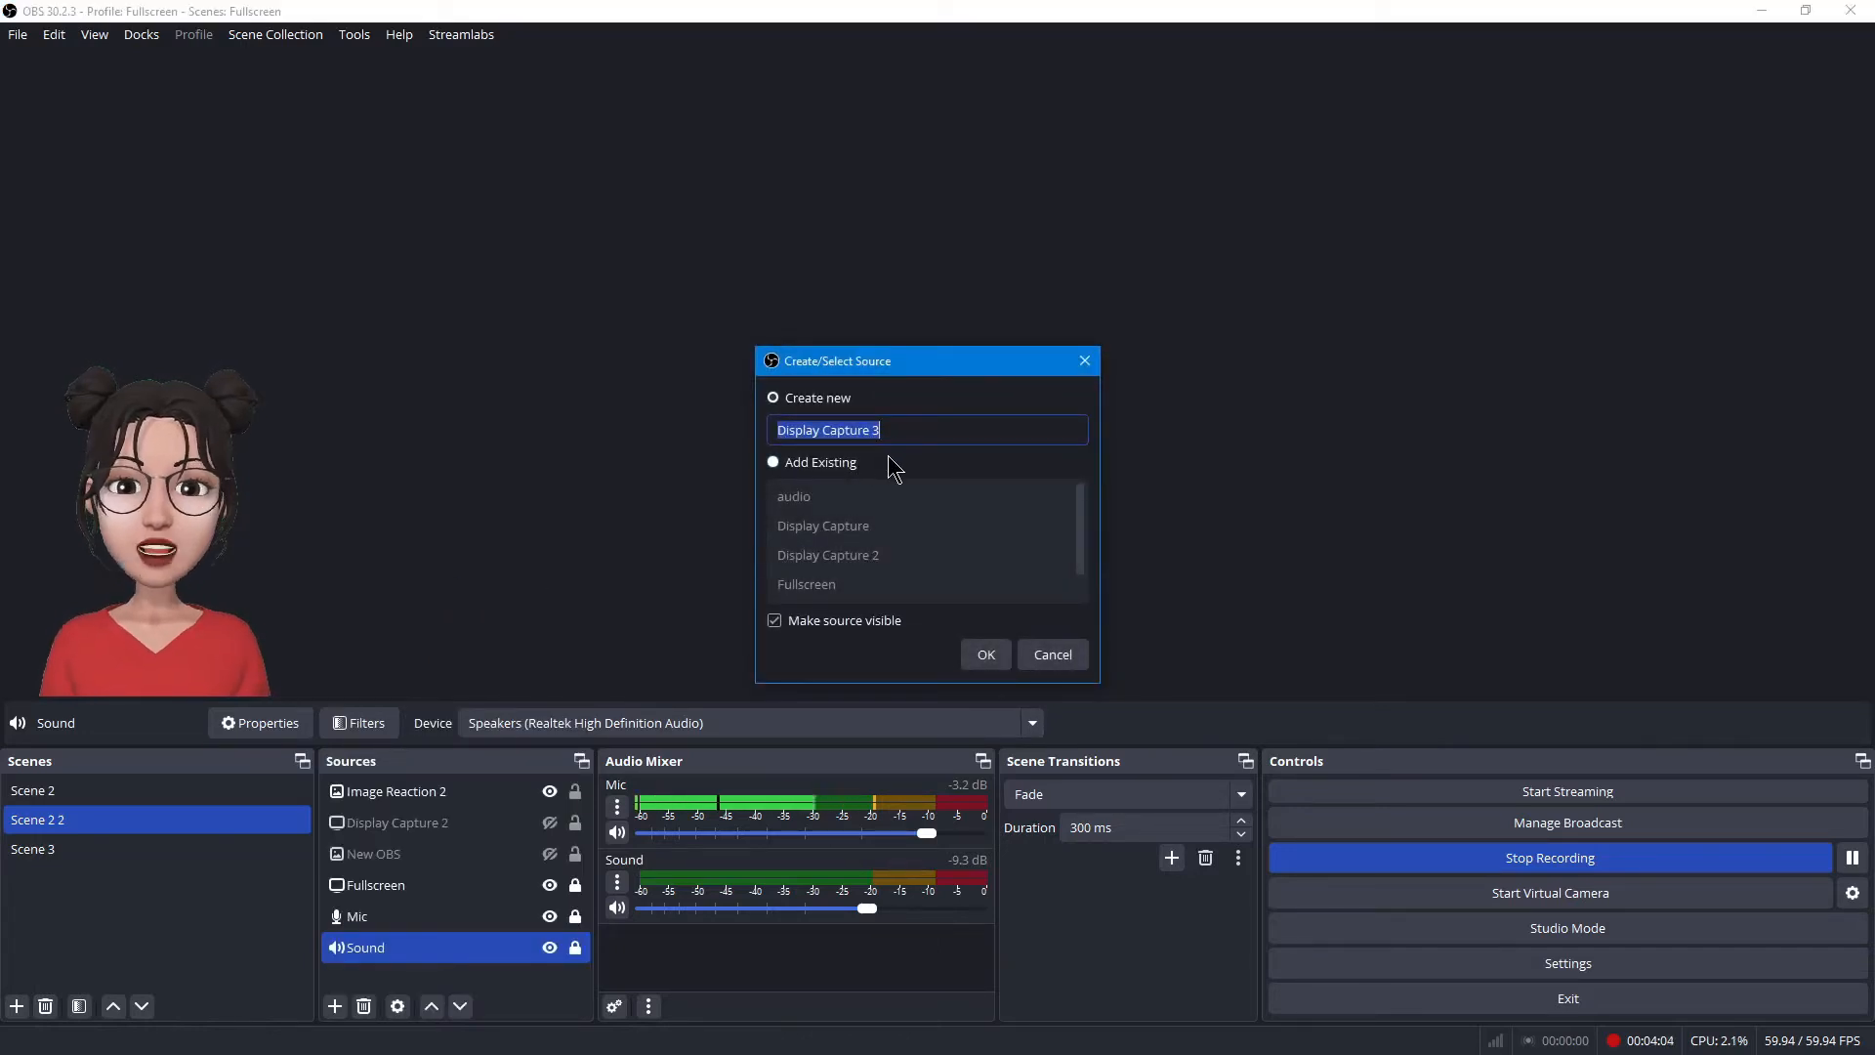
pyautogui.click(1046, 657)
# Make the Display Capture 2 source visible and examine which displays it can capture
pyautogui.keyDown('ctrl'); pyautogui.click(466, 798); pyautogui.keyUp('ctrl')
pyautogui.click(471, 821)
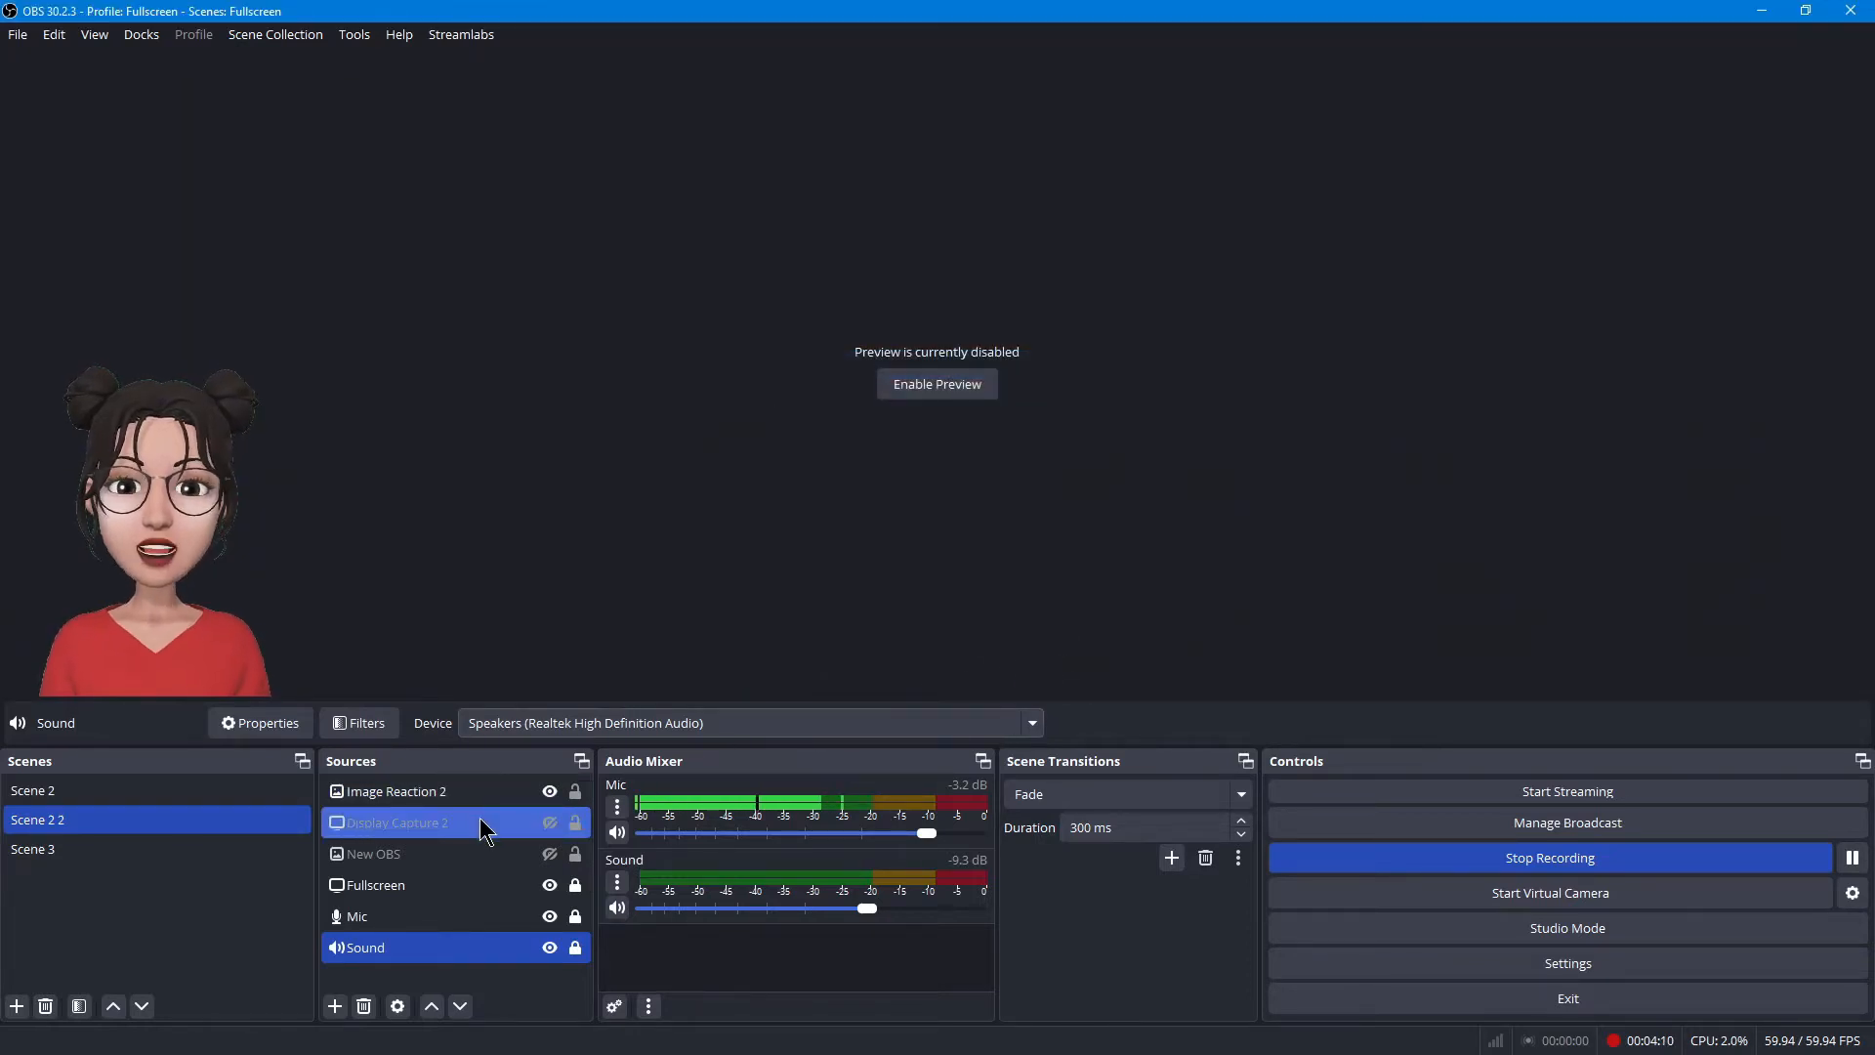
pyautogui.click(624, 731)
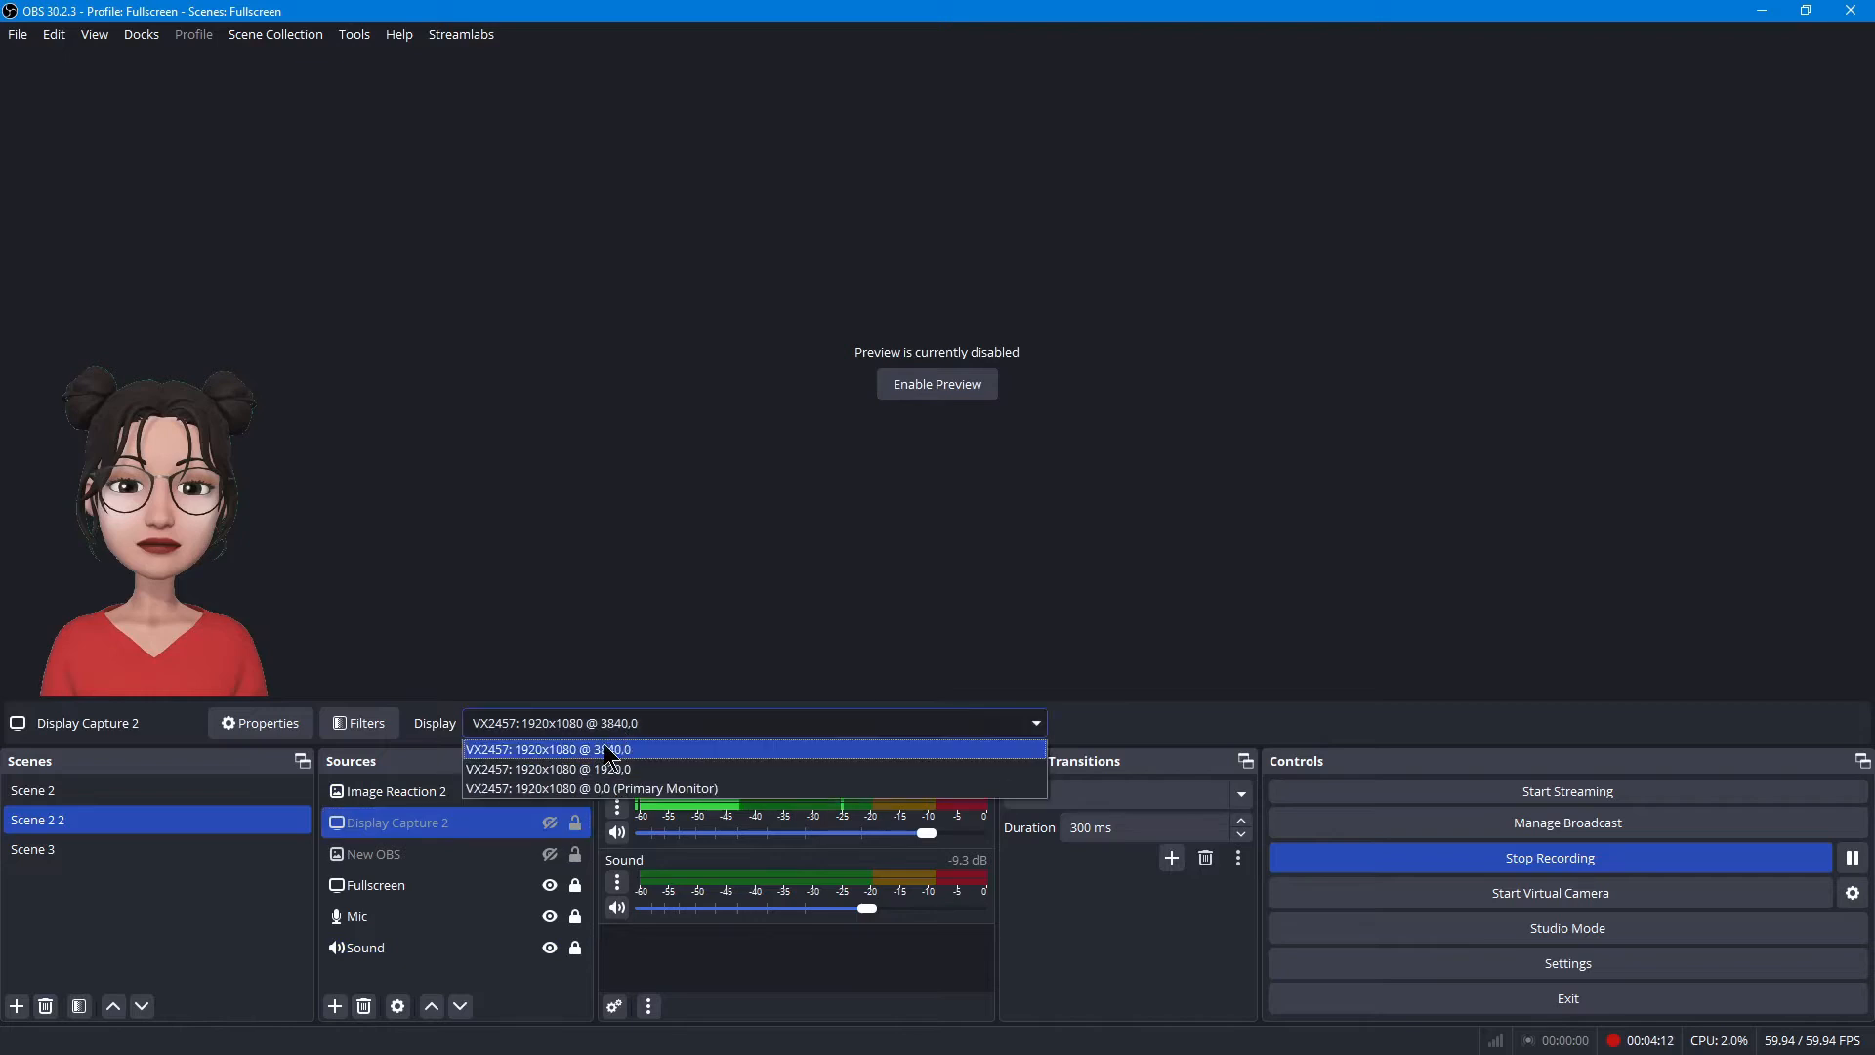
pyautogui.click(607, 717)
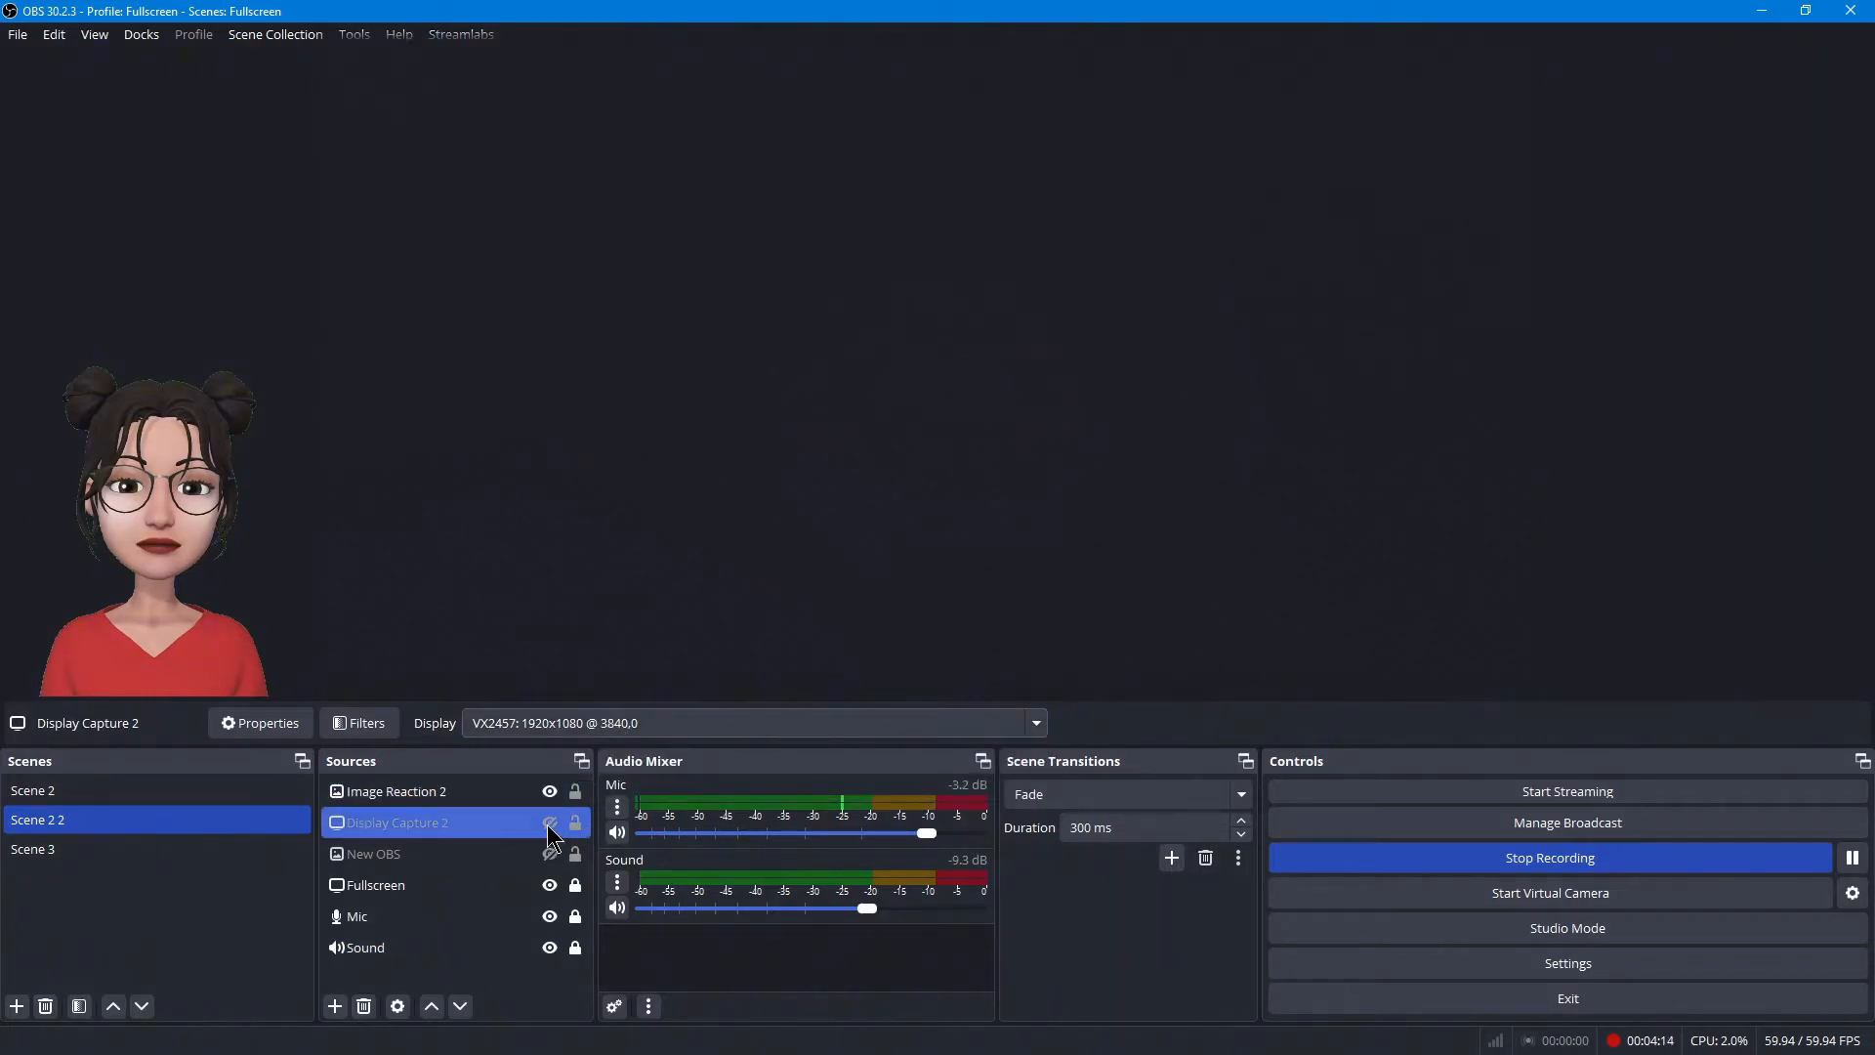
pyautogui.click(550, 823)
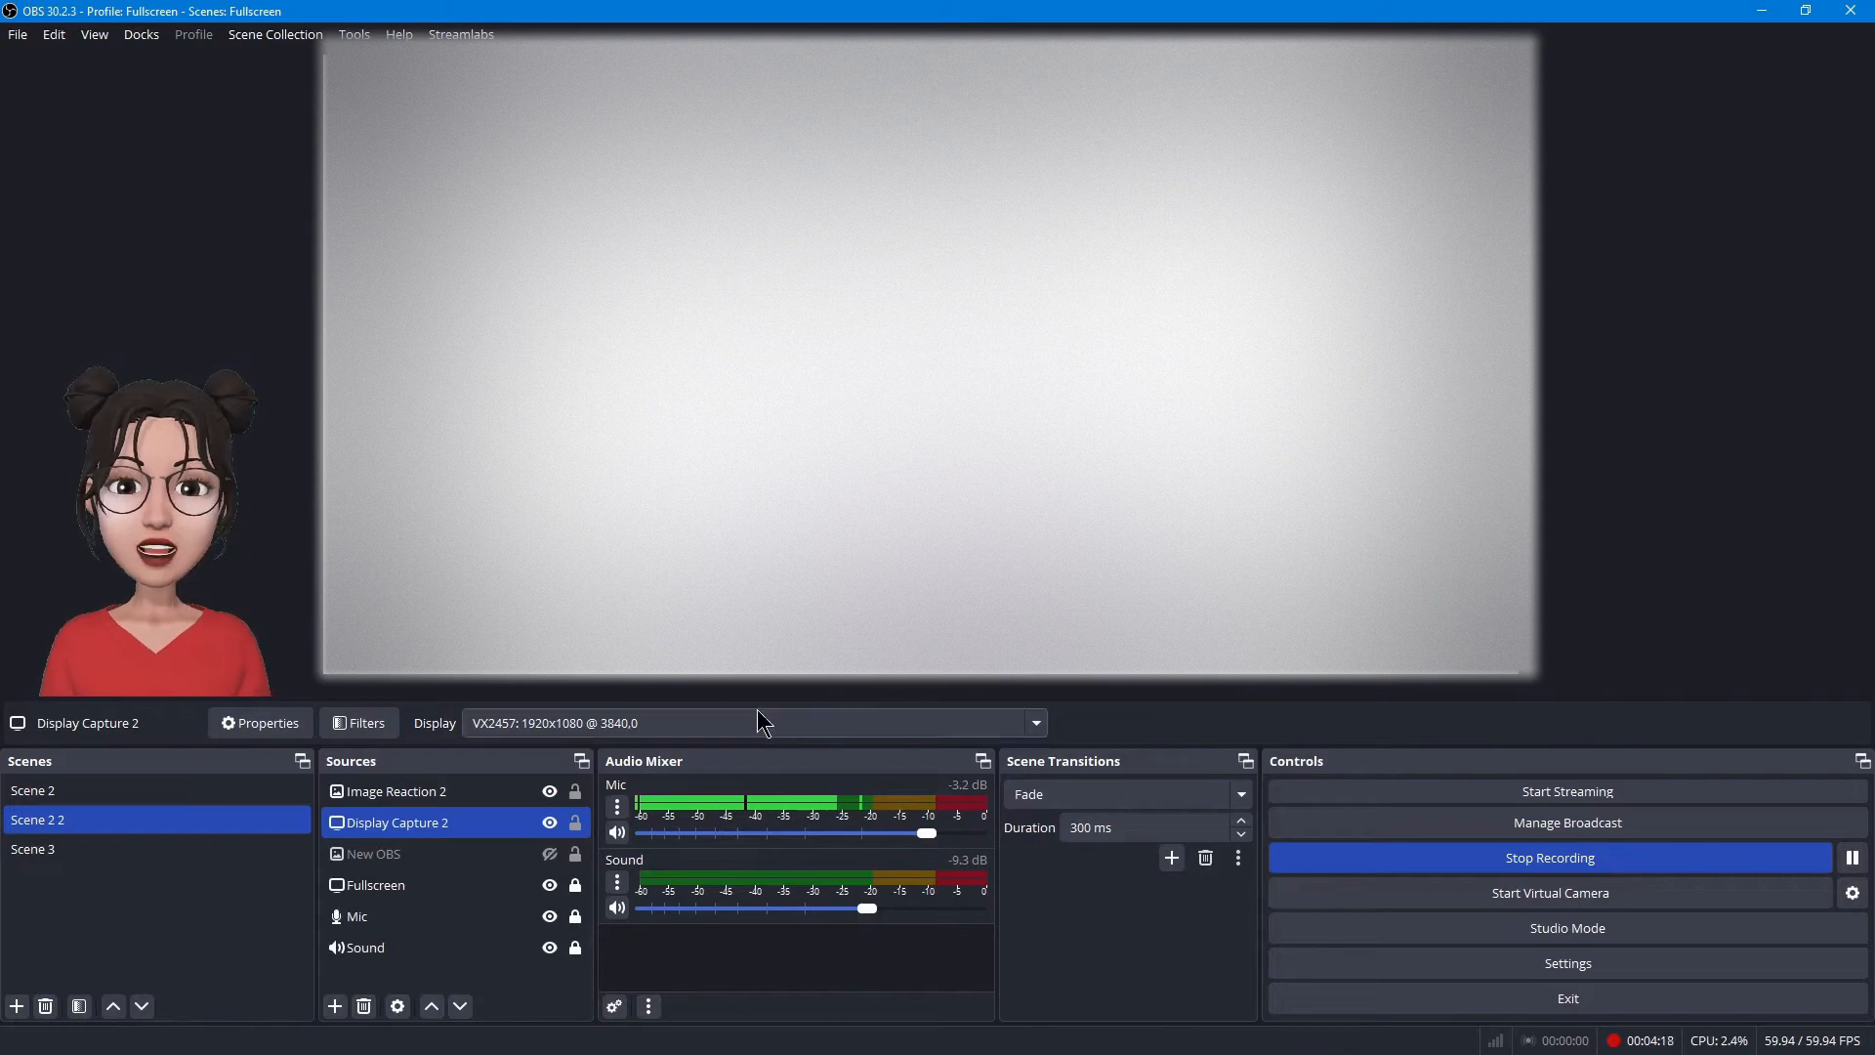
pyautogui.click(653, 722)
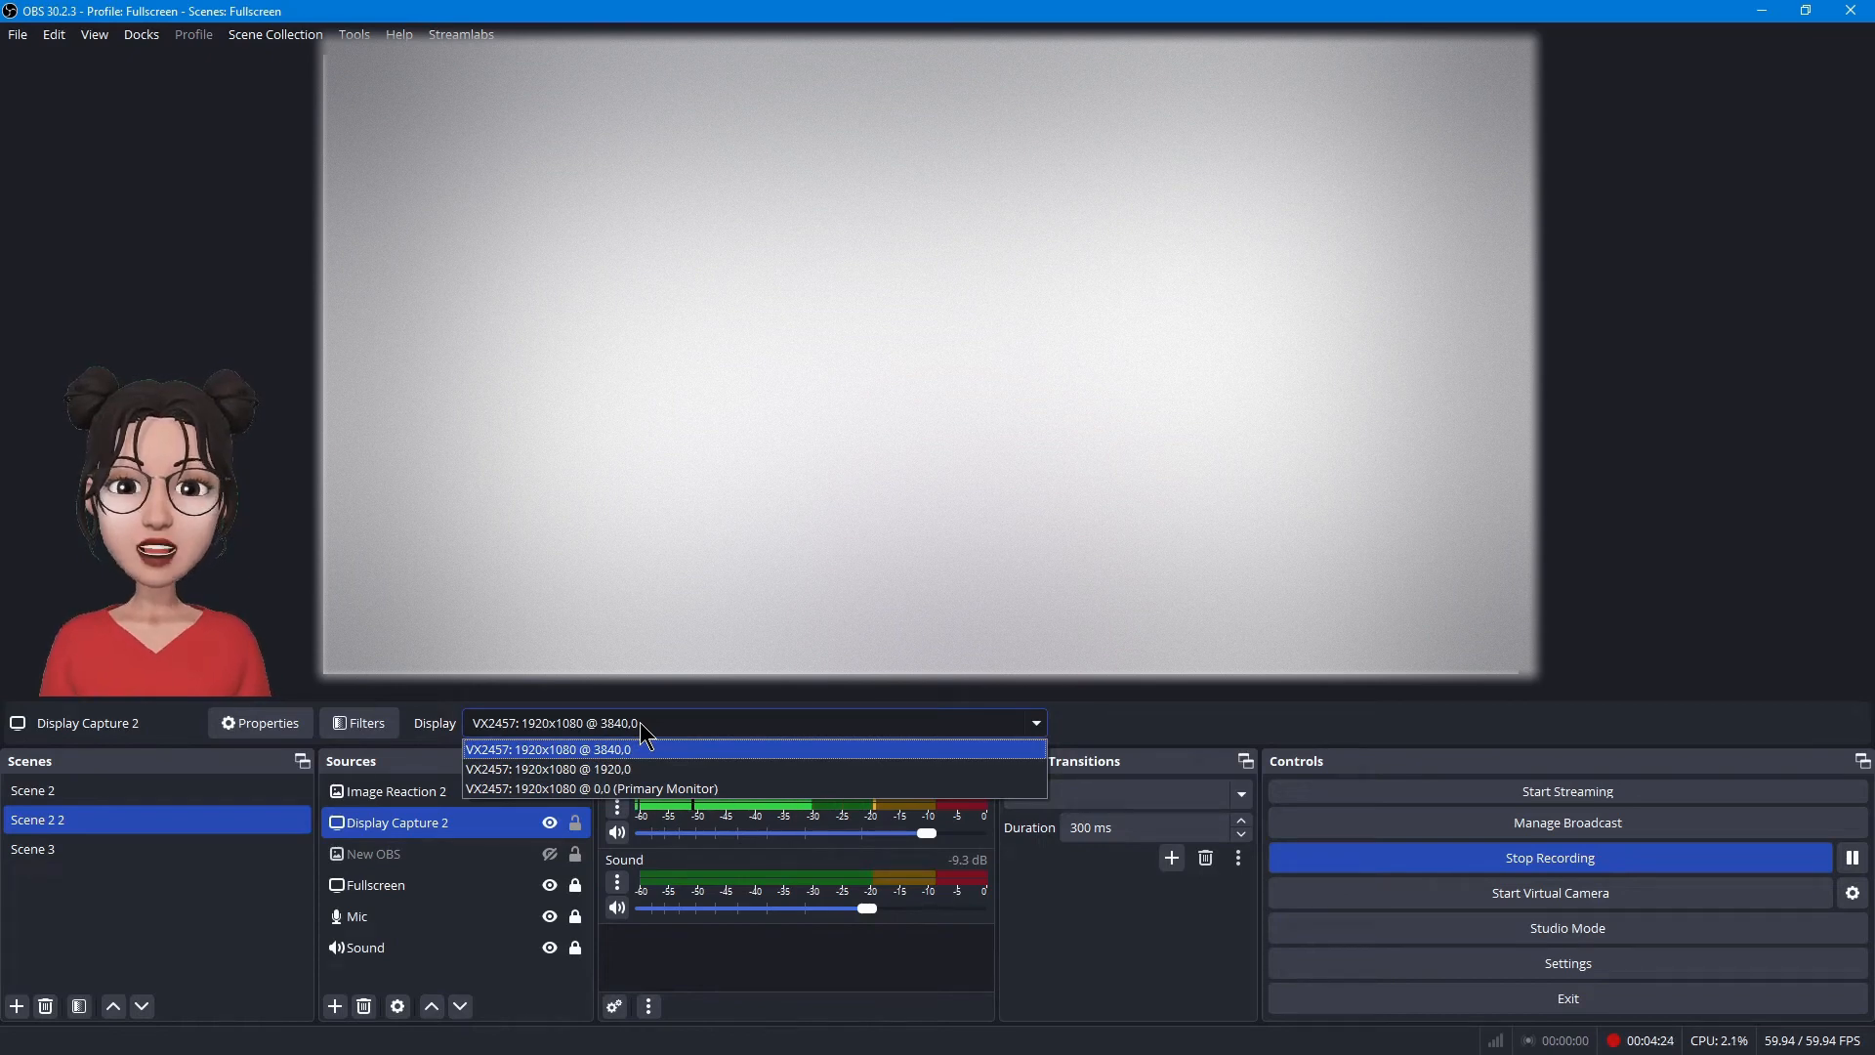
pyautogui.click(641, 723)
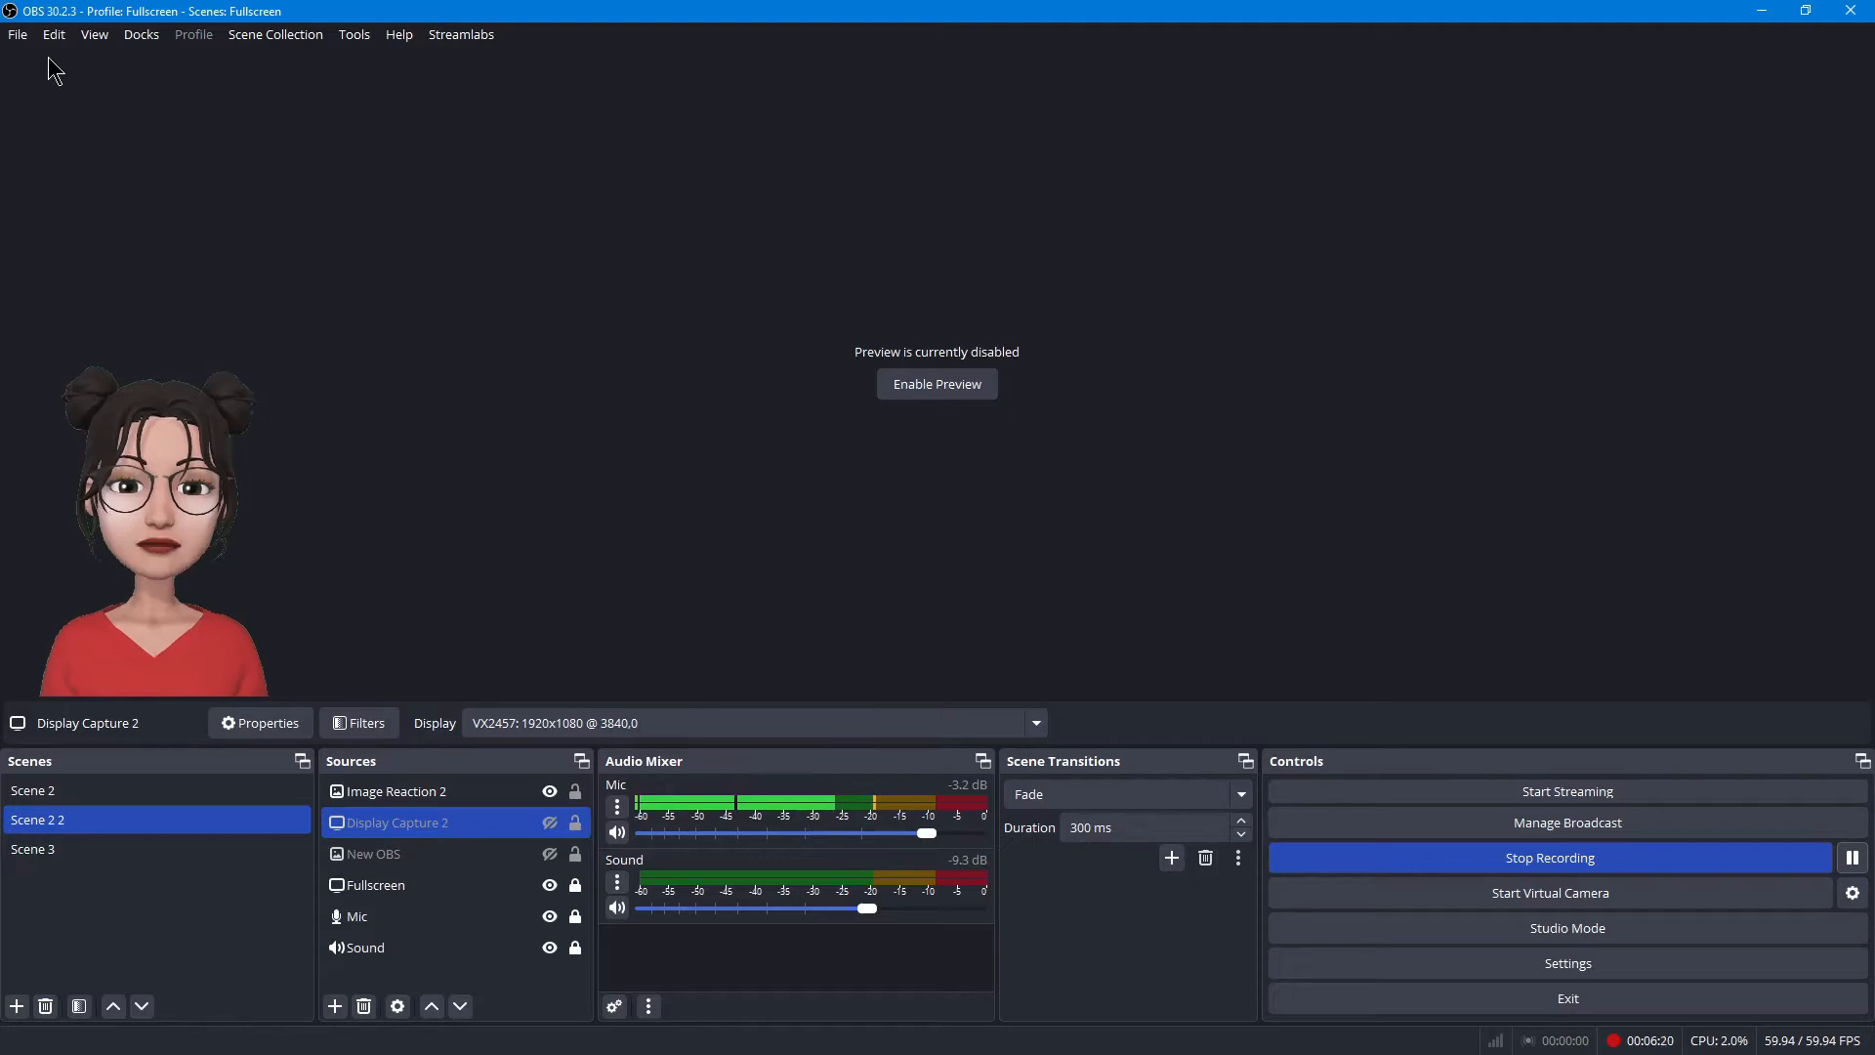
# Review the recording path and other recording options in the Output settings
pyautogui.click(19, 35)
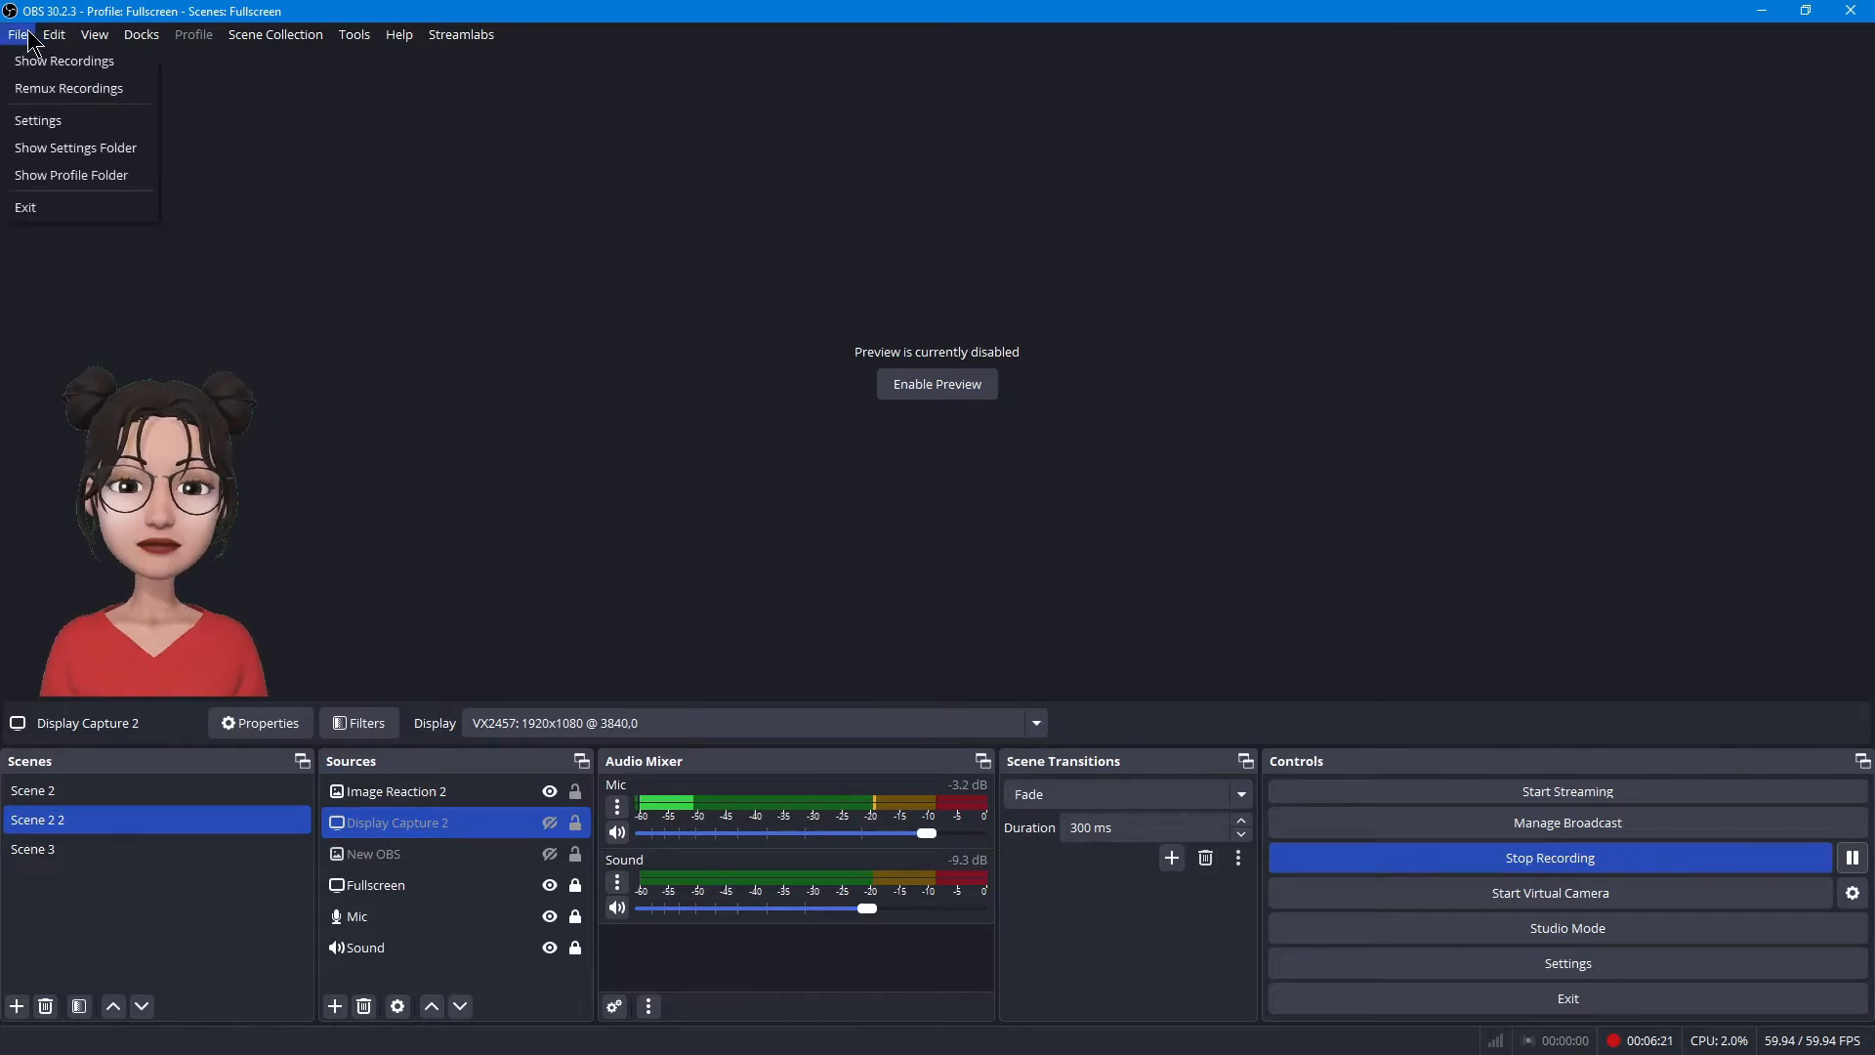
pyautogui.click(35, 122)
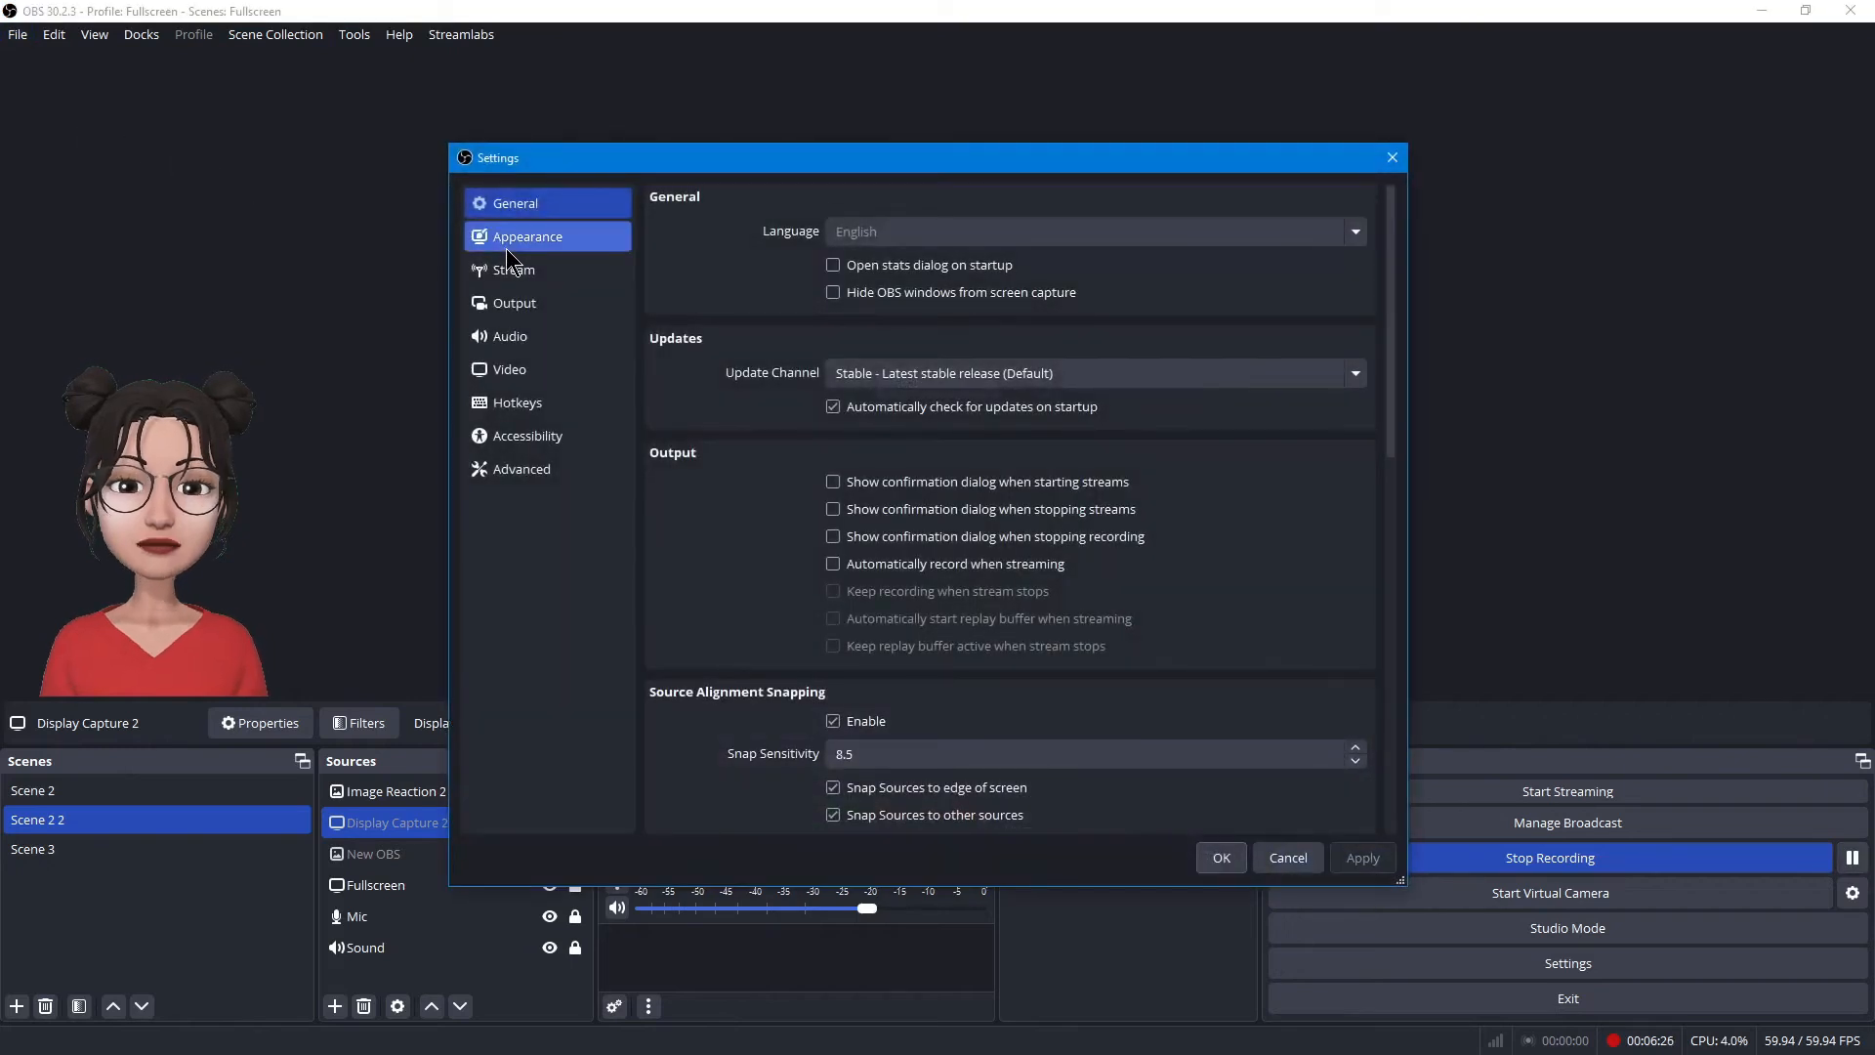
pyautogui.click(519, 308)
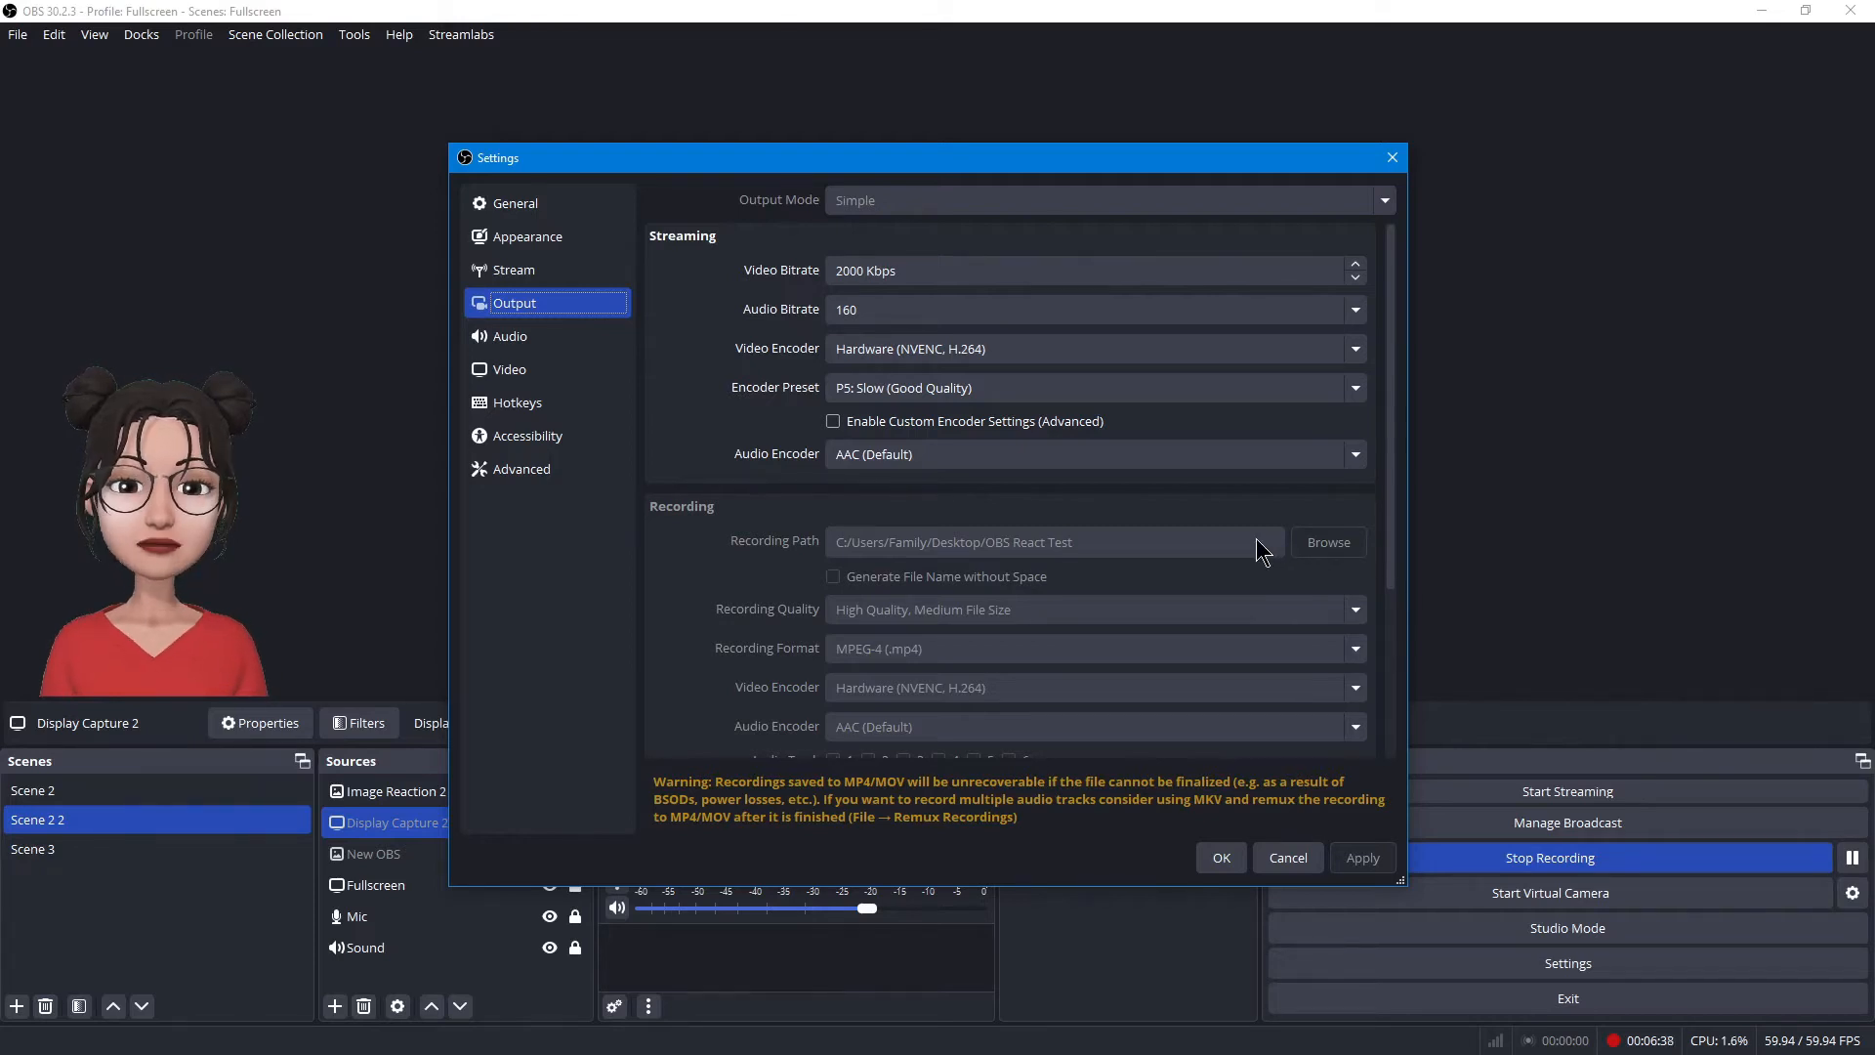
pyautogui.click(1316, 543)
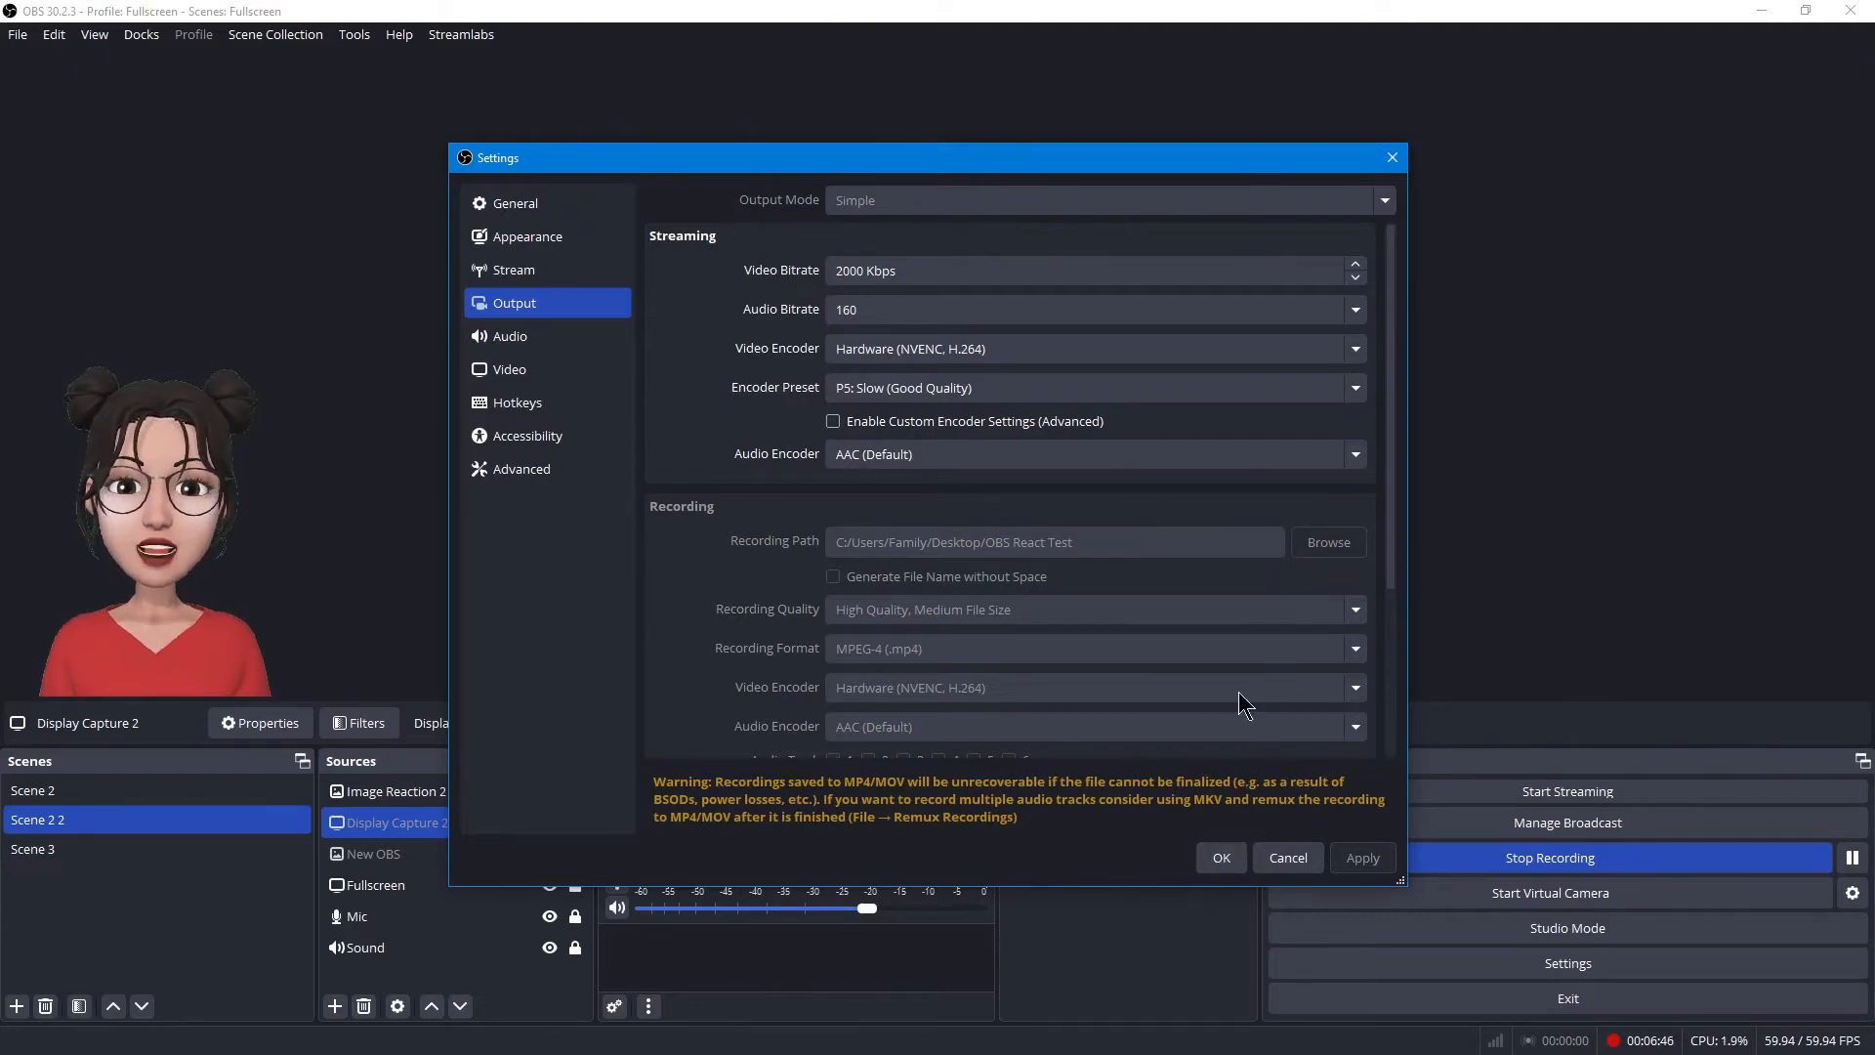
pyautogui.click(1222, 858)
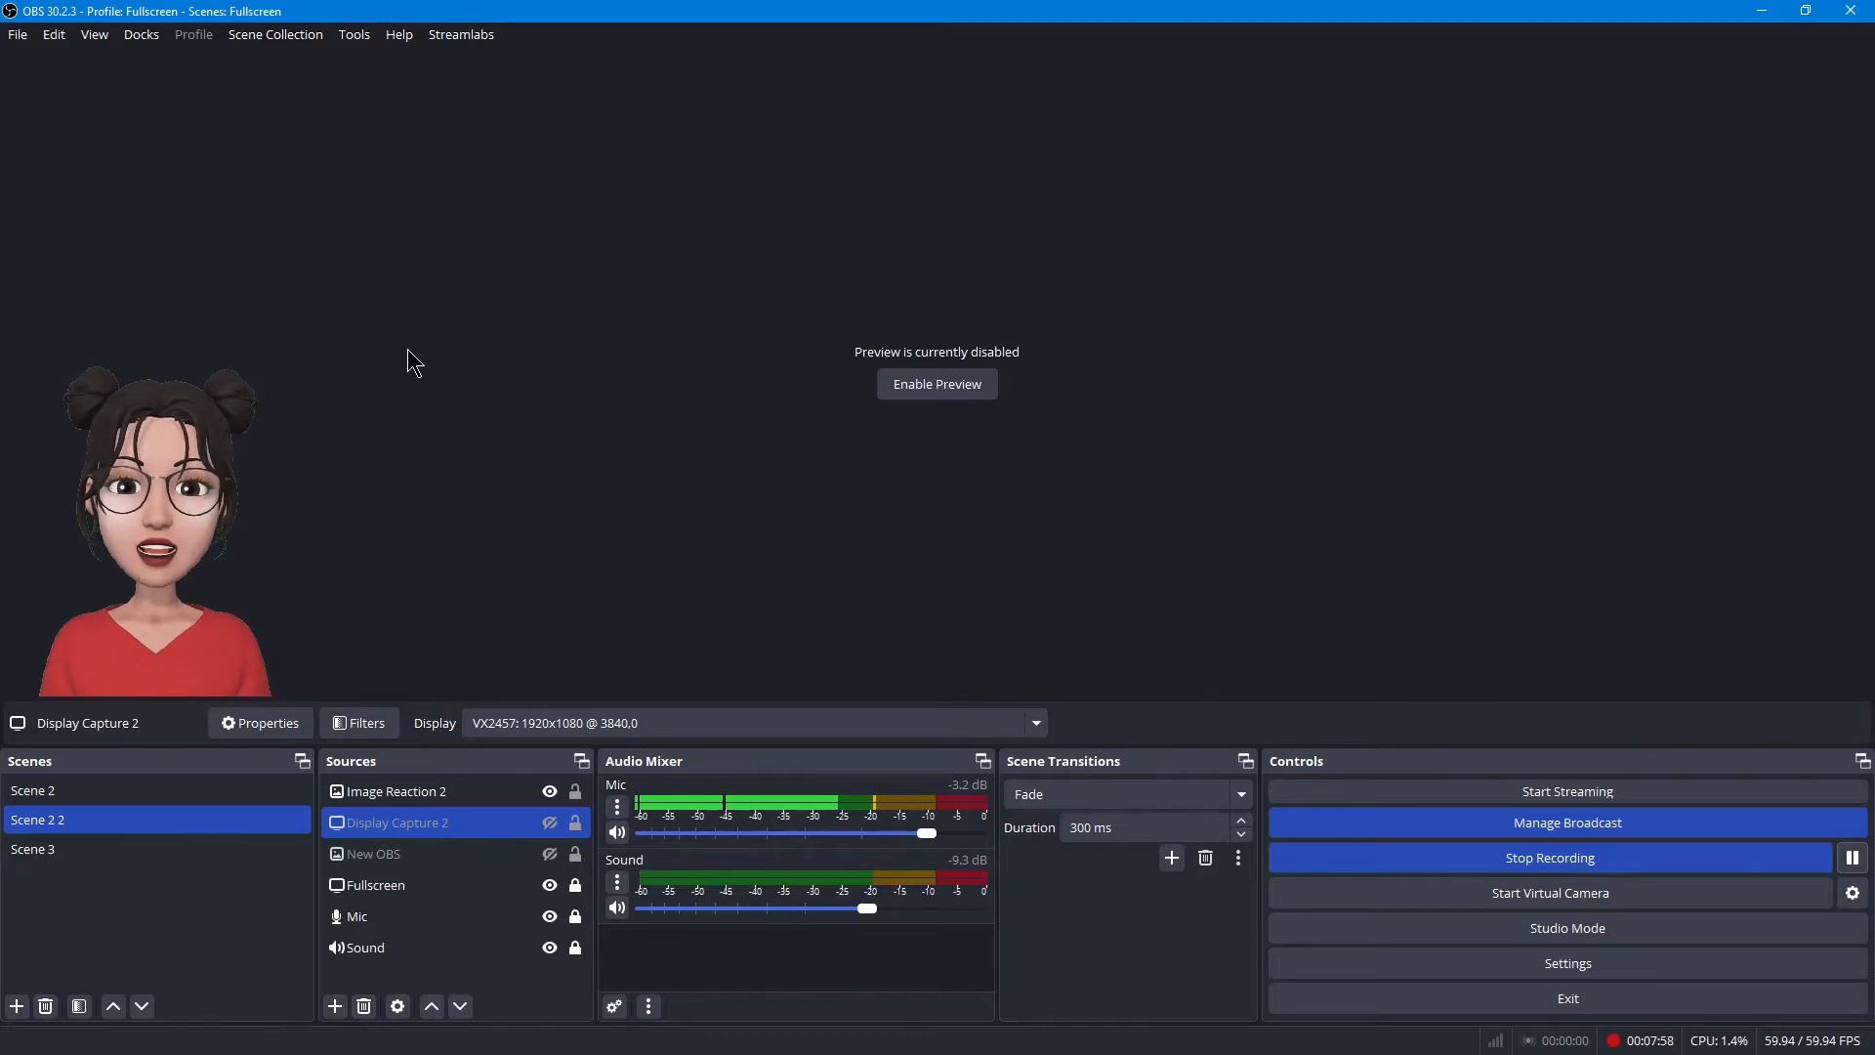
# Review the streaming service, server and connected account in the Stream settings
pyautogui.click(17, 34)
pyautogui.click(37, 122)
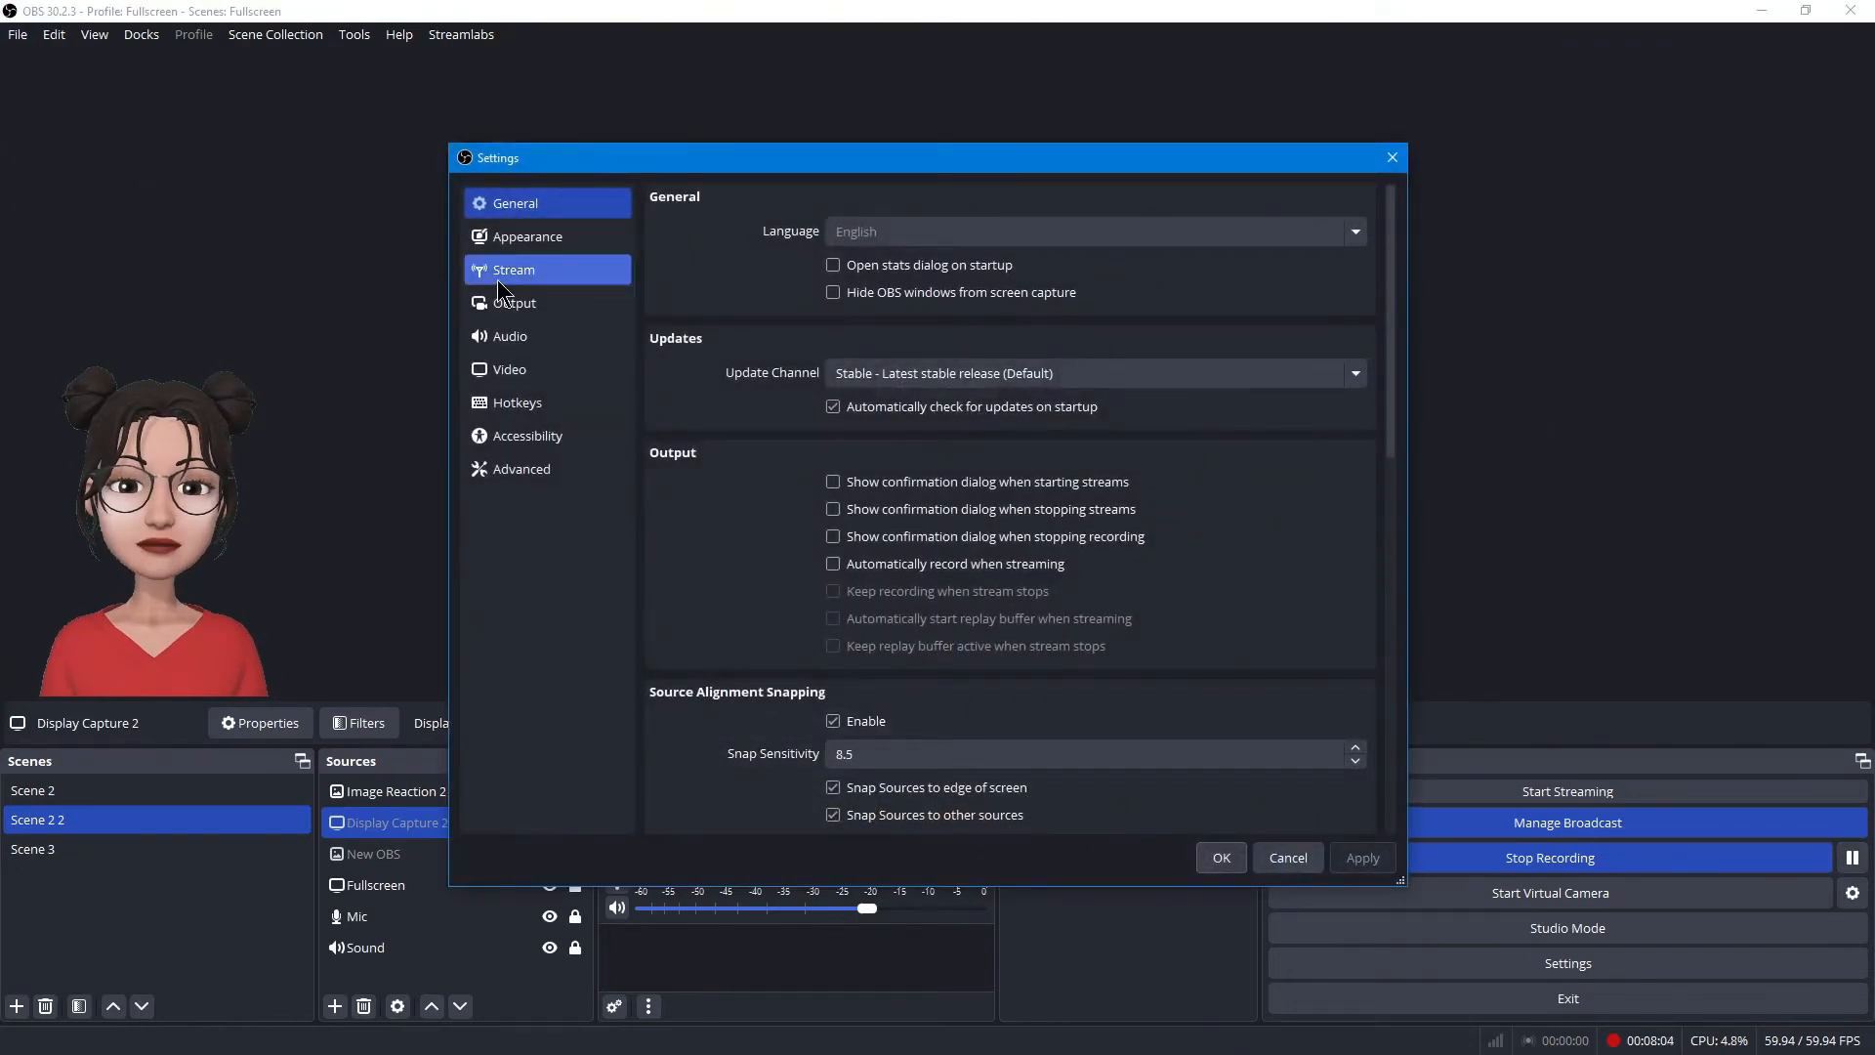
pyautogui.click(500, 277)
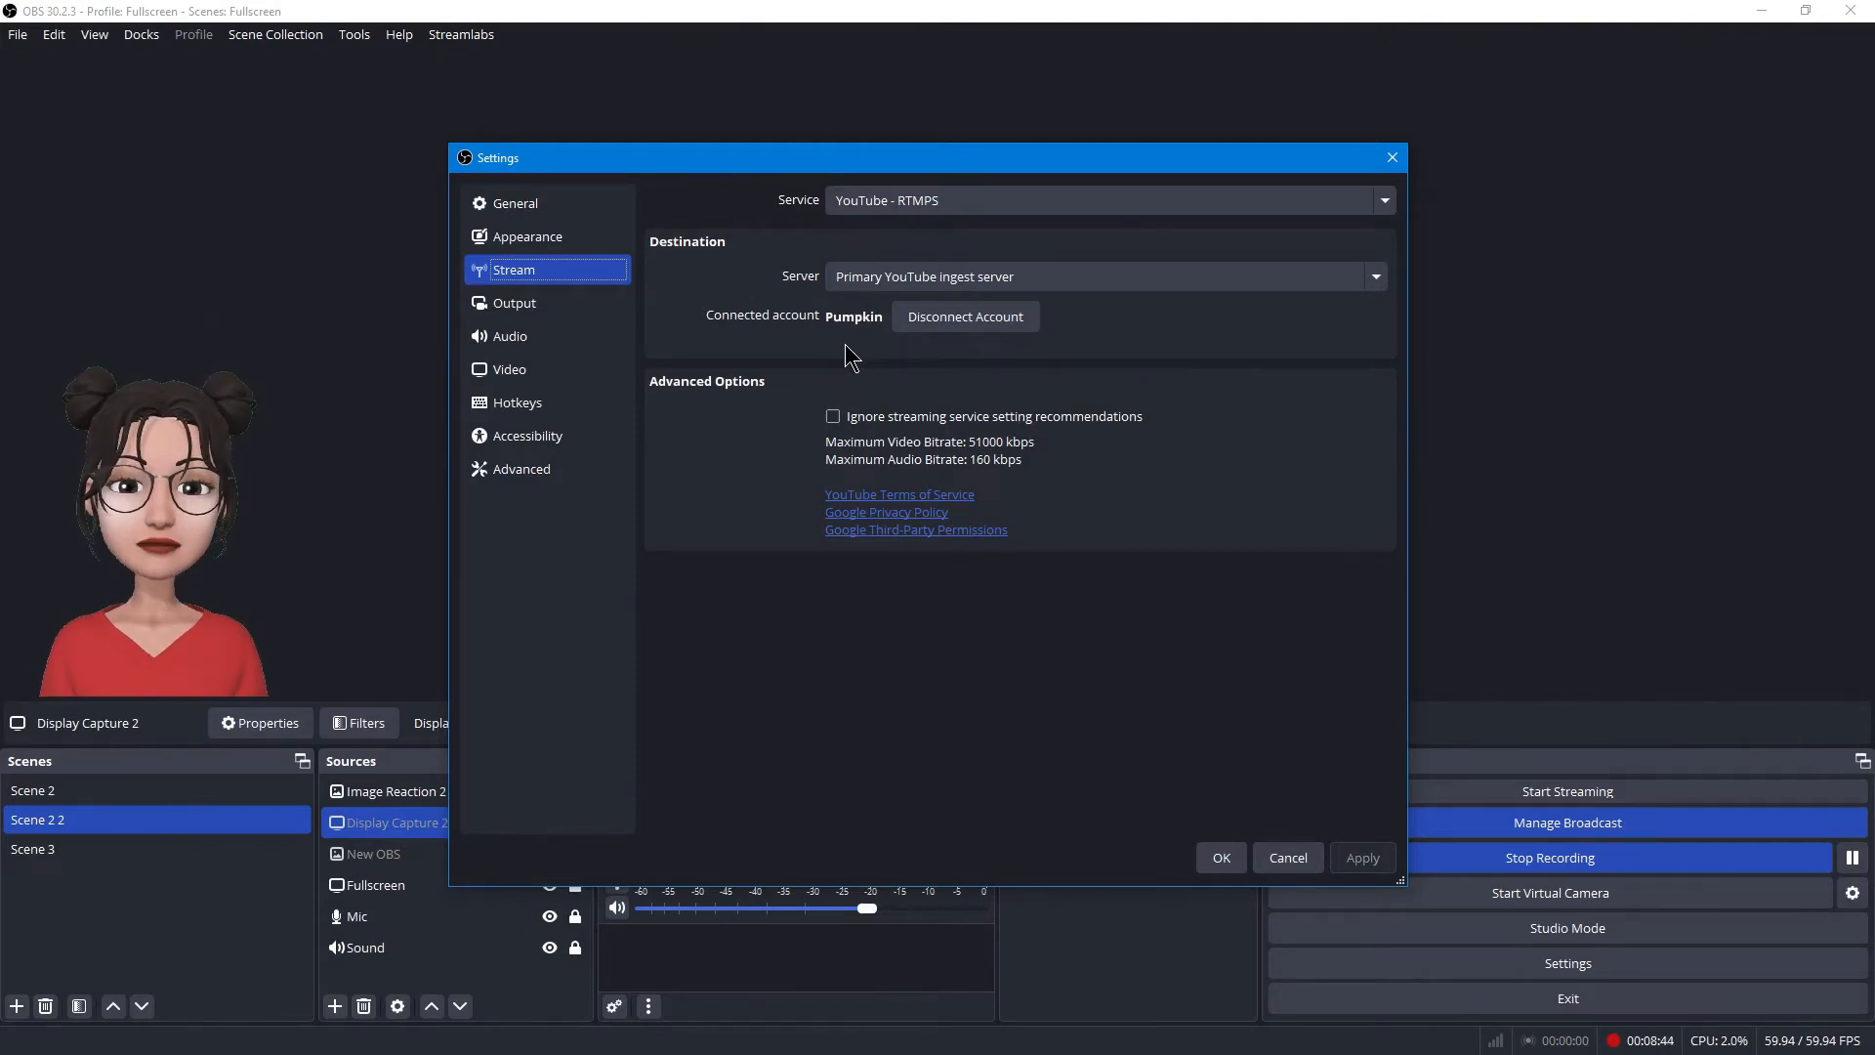
pyautogui.click(1391, 159)
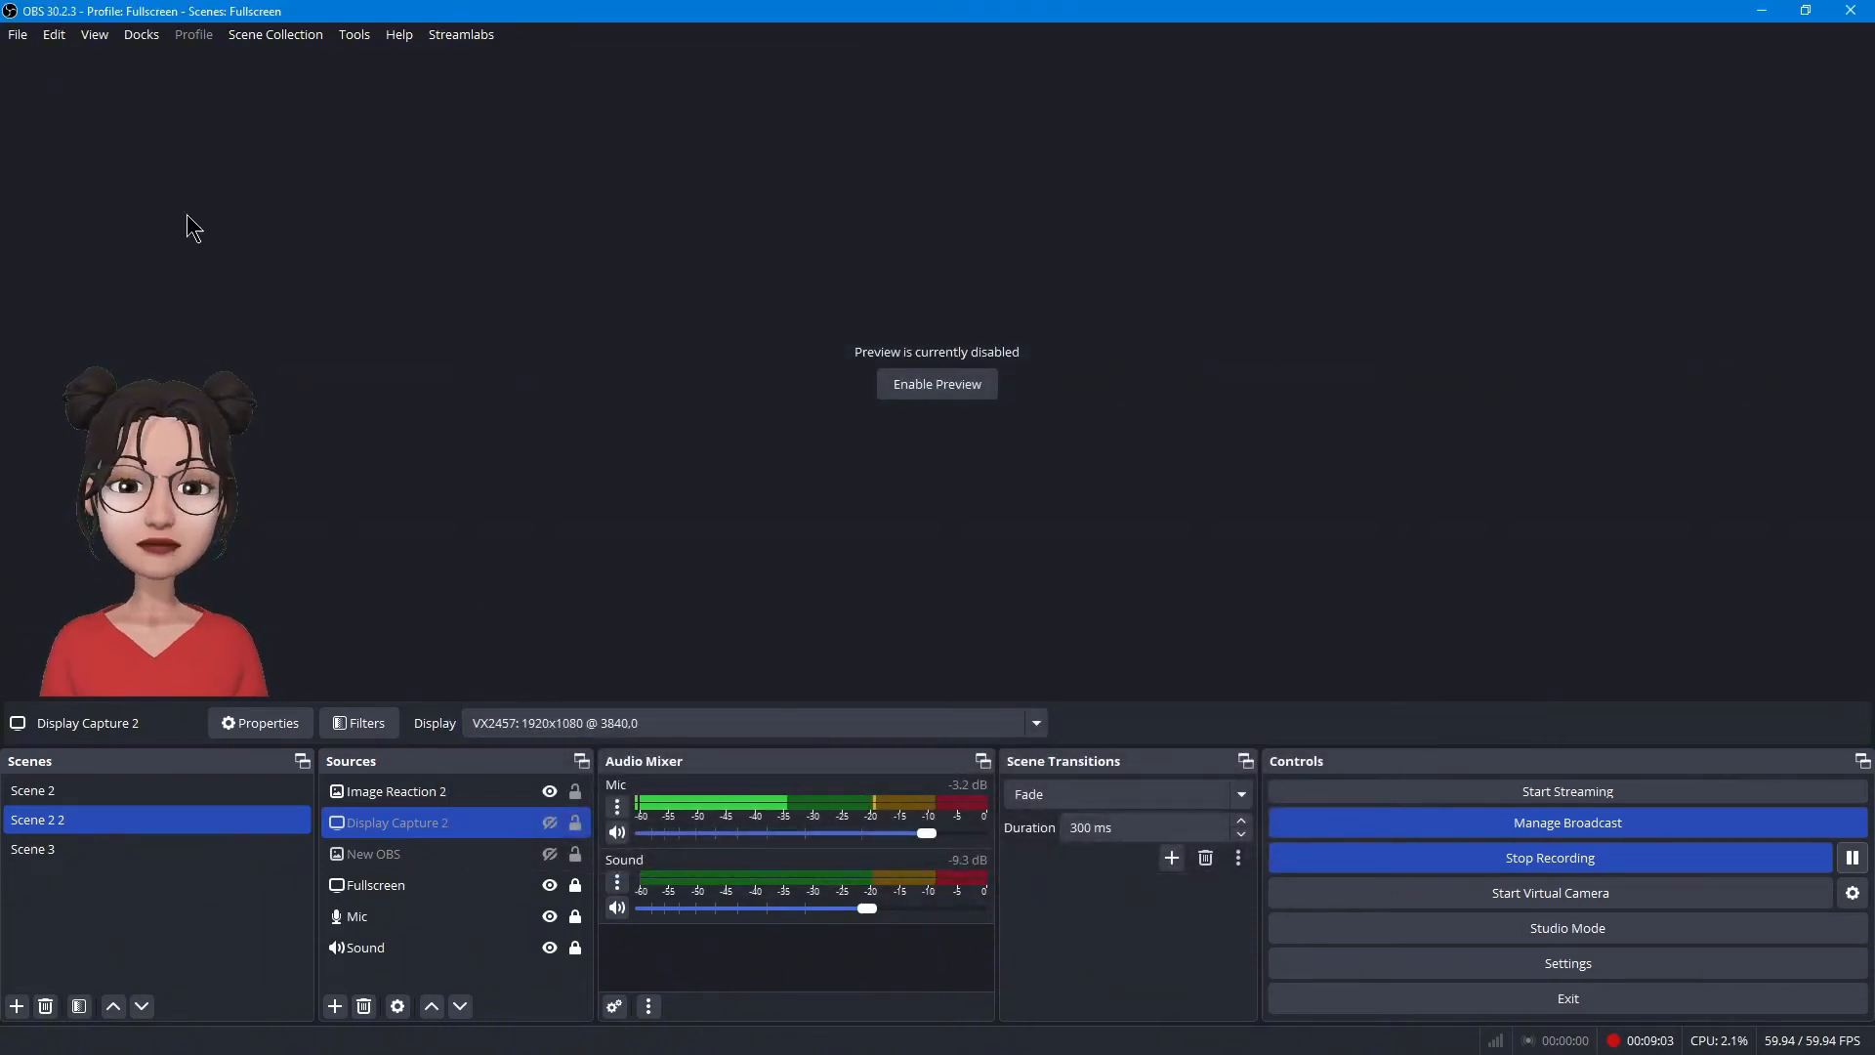
# Show the live Chat dock beside the preview
pyautogui.click(138, 34)
pyautogui.click(224, 376)
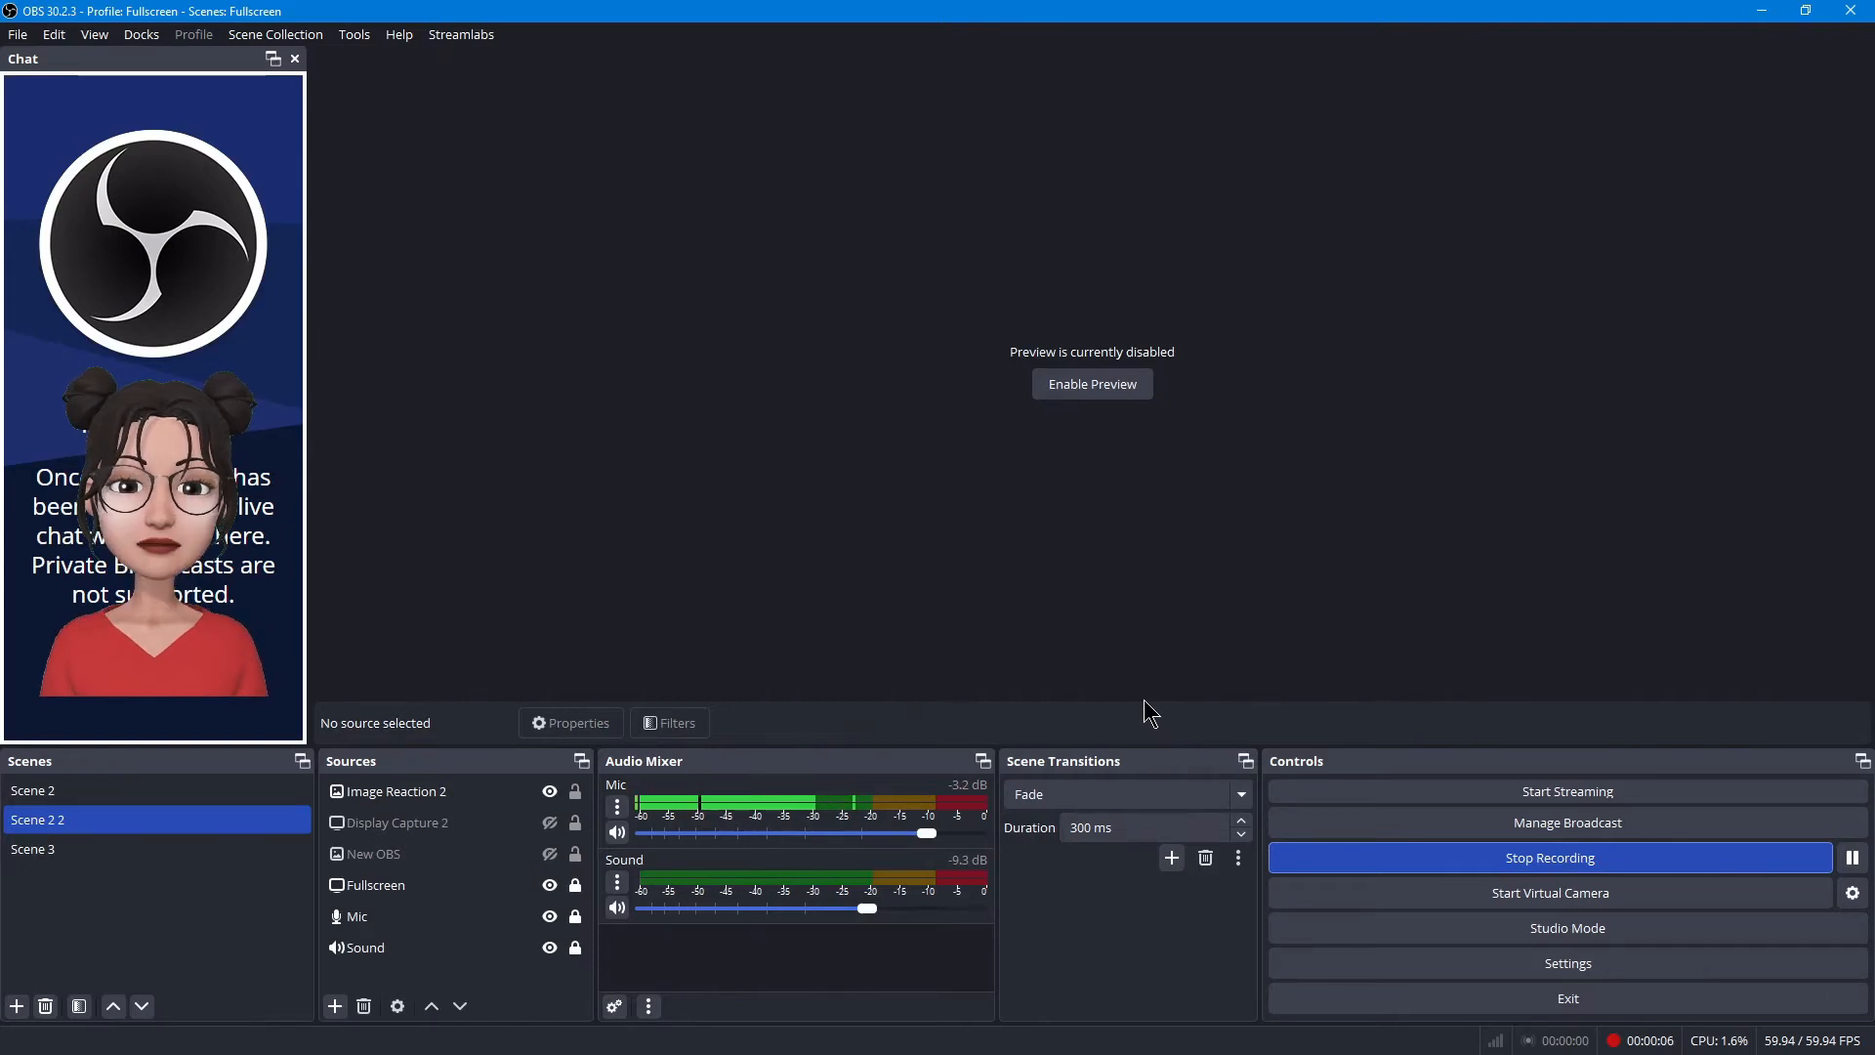
# Begin a new YouTube broadcast setup, review its privacy choices and mark the video as not made for kids
pyautogui.click(1544, 831)
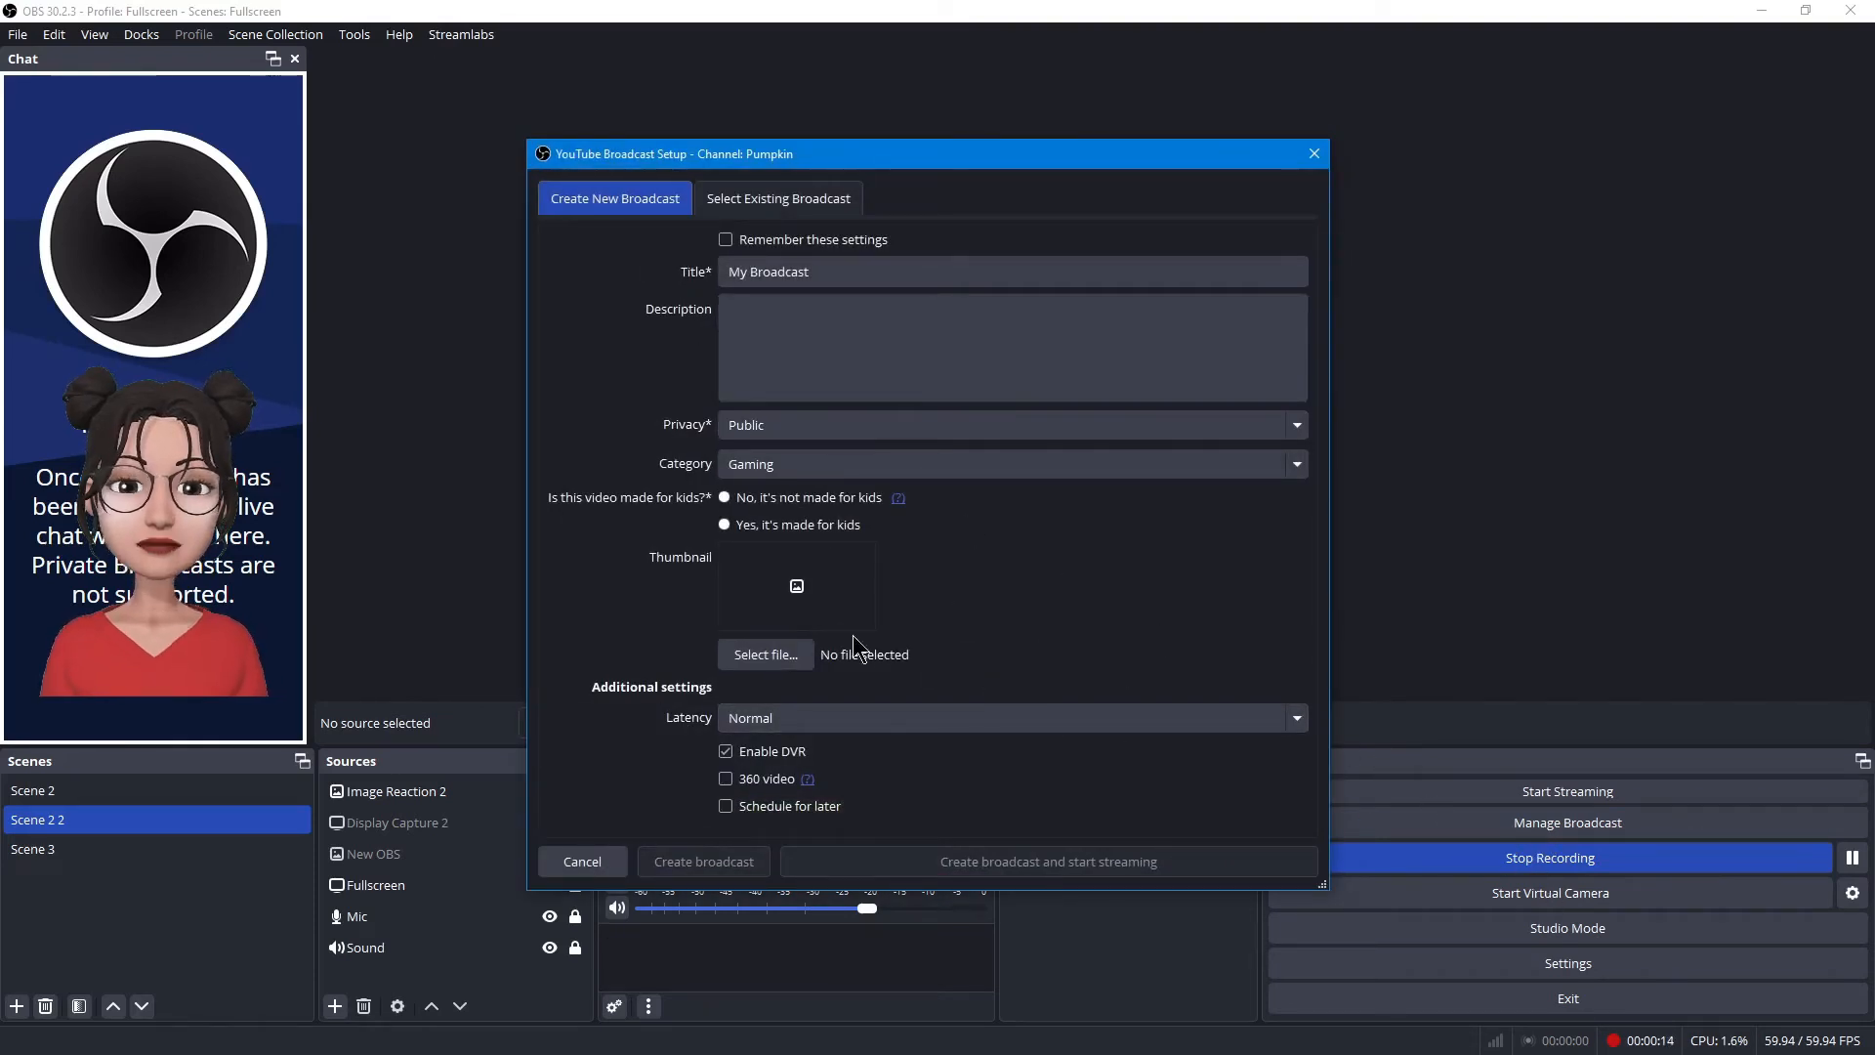
pyautogui.click(805, 428)
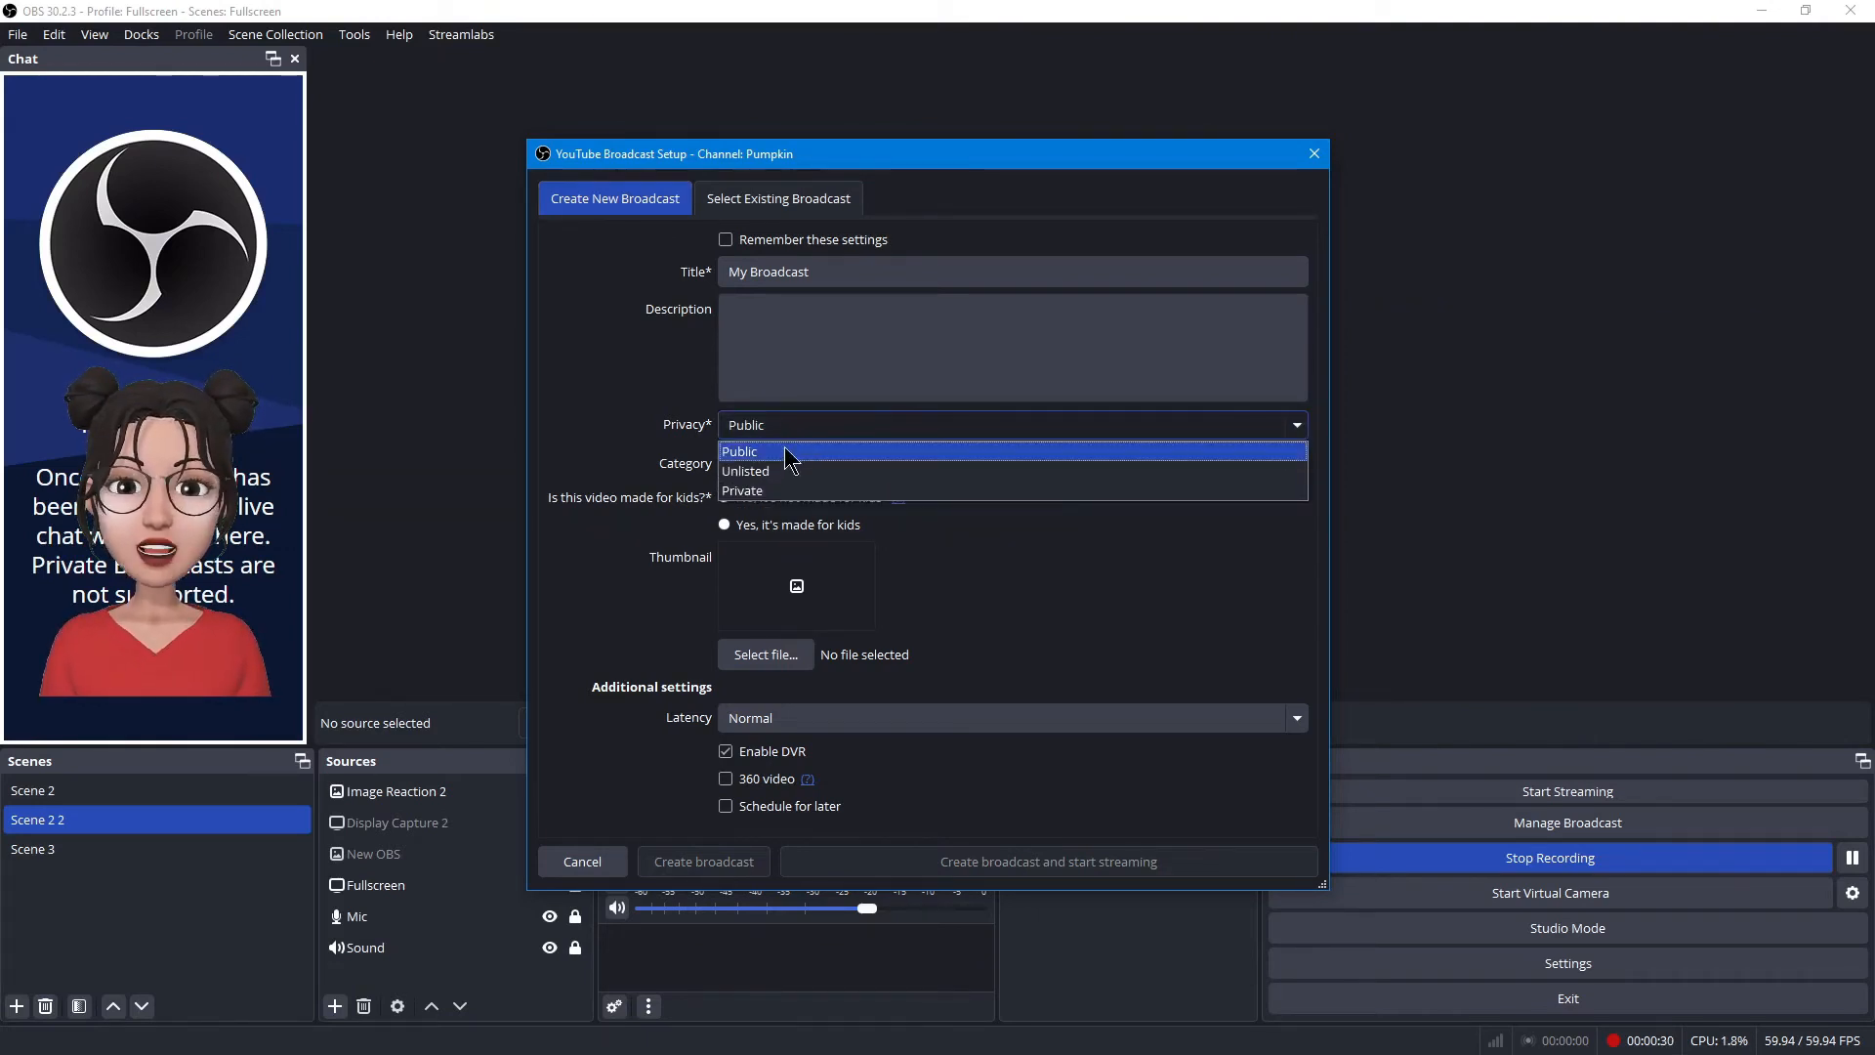
pyautogui.click(765, 428)
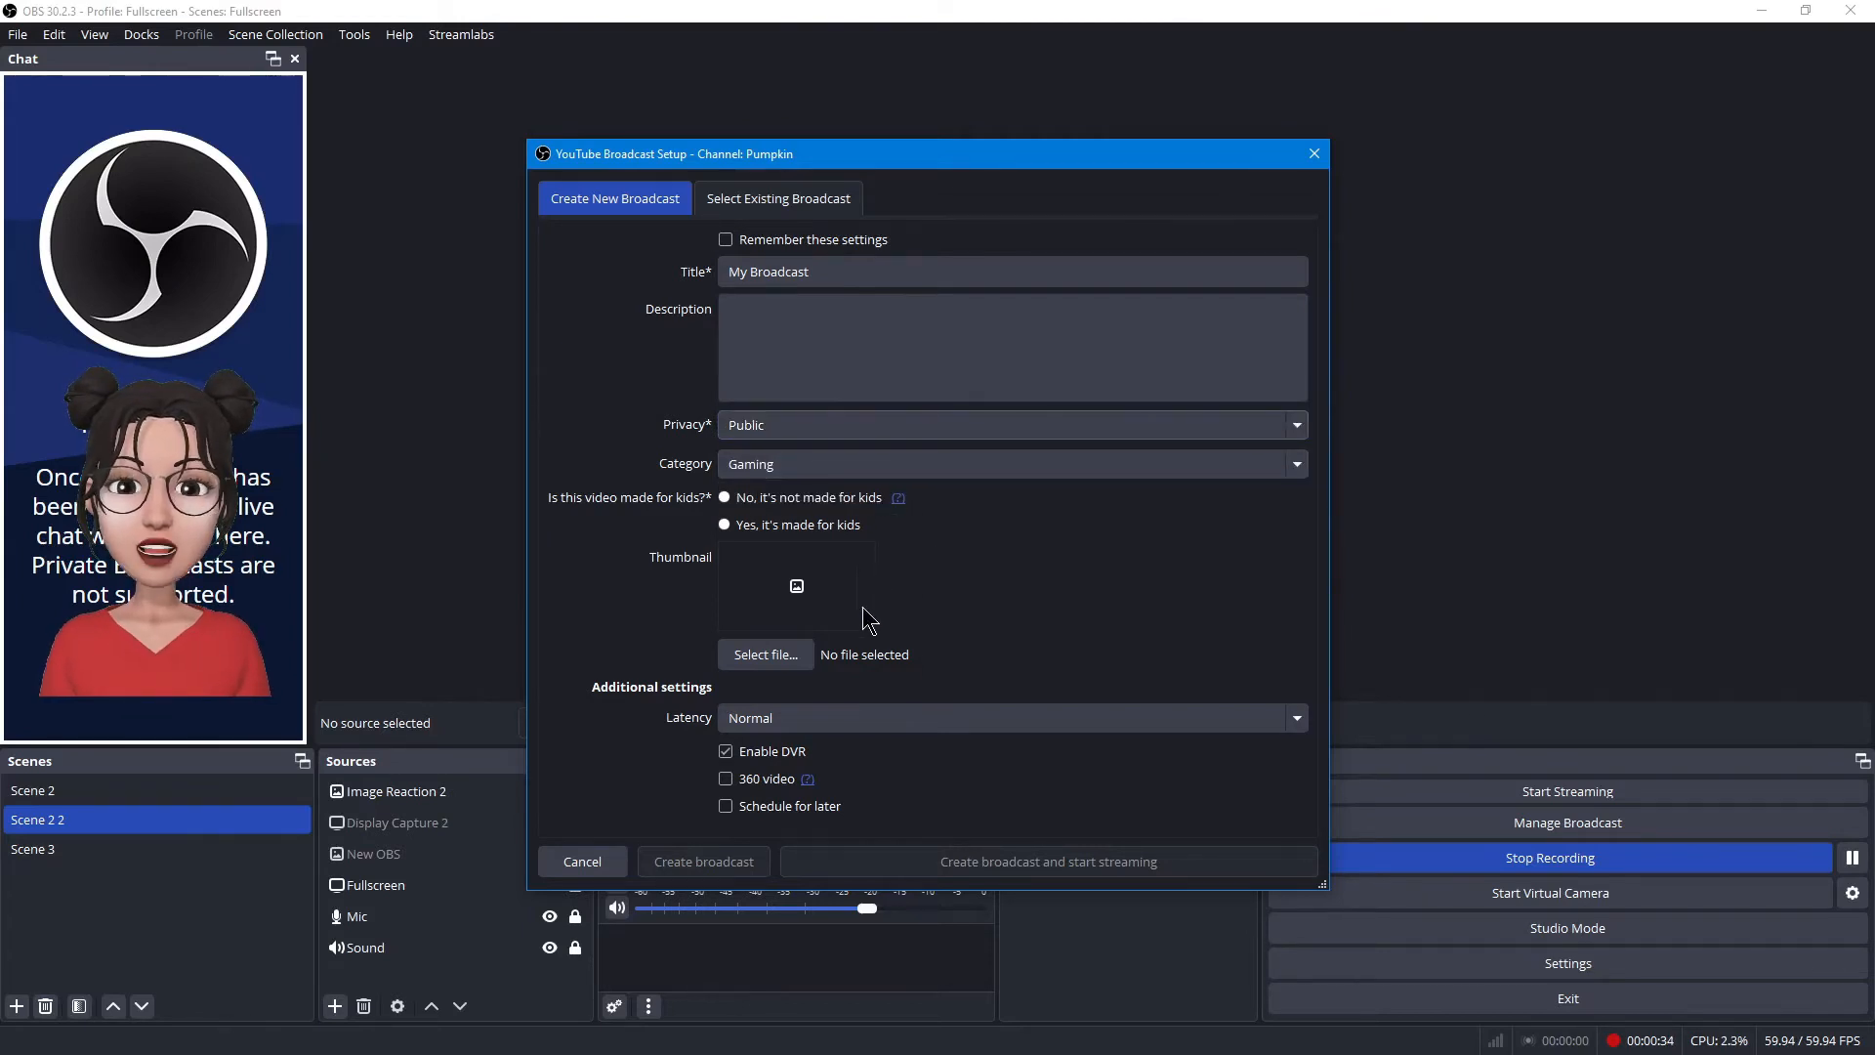
pyautogui.click(725, 498)
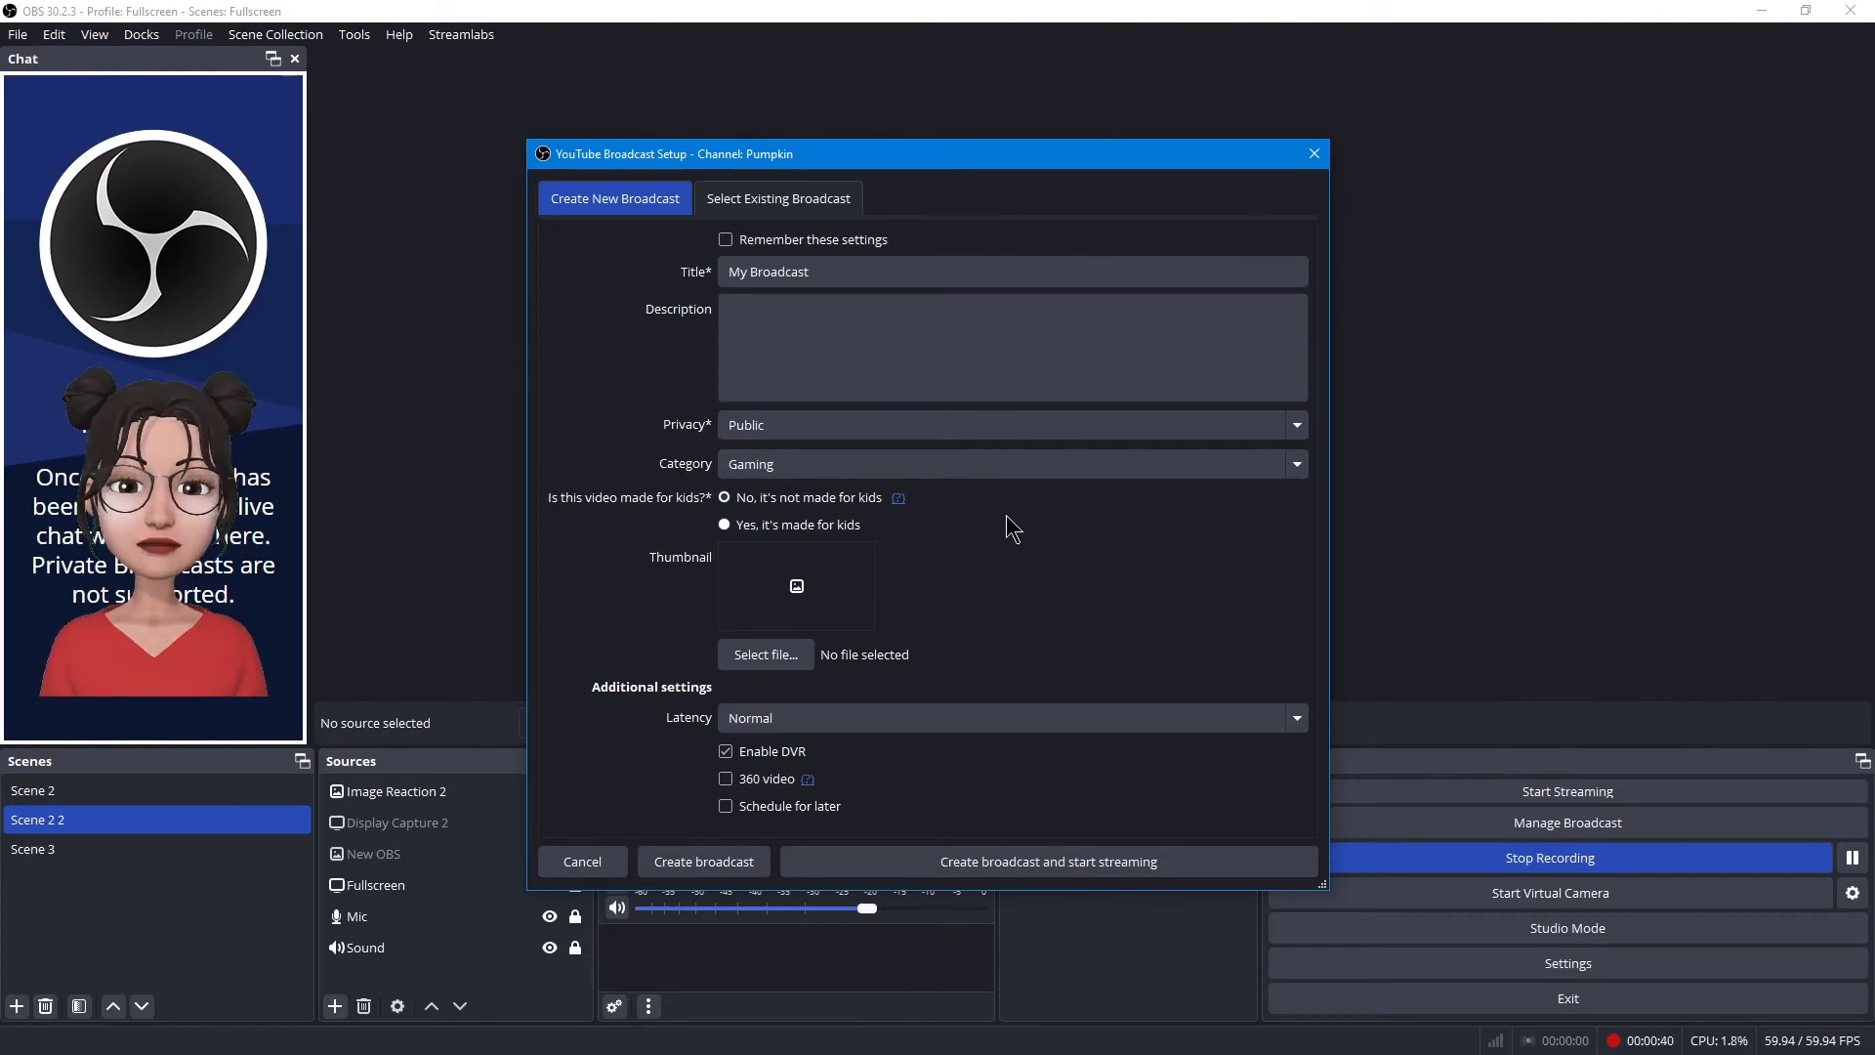
# Set the broadcast's privacy to Private and create the broadcast without starting the stream
pyautogui.click(937, 430)
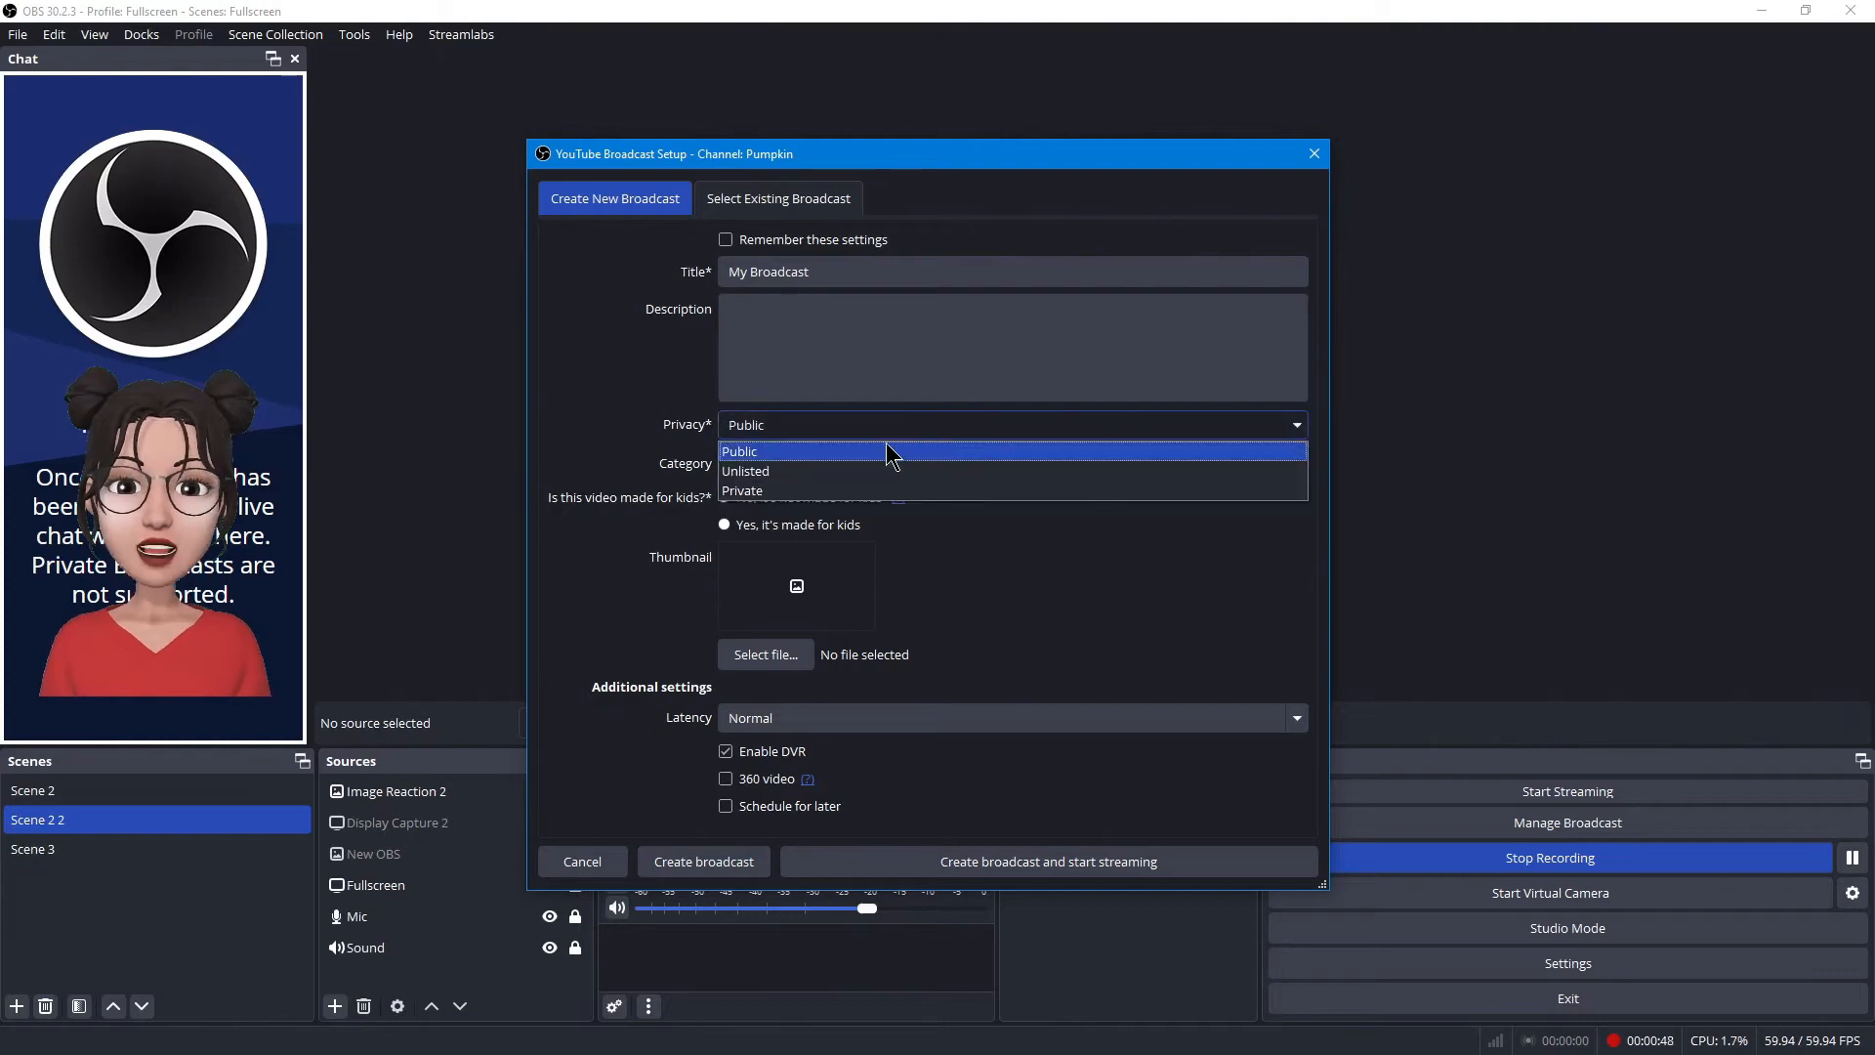
pyautogui.click(810, 492)
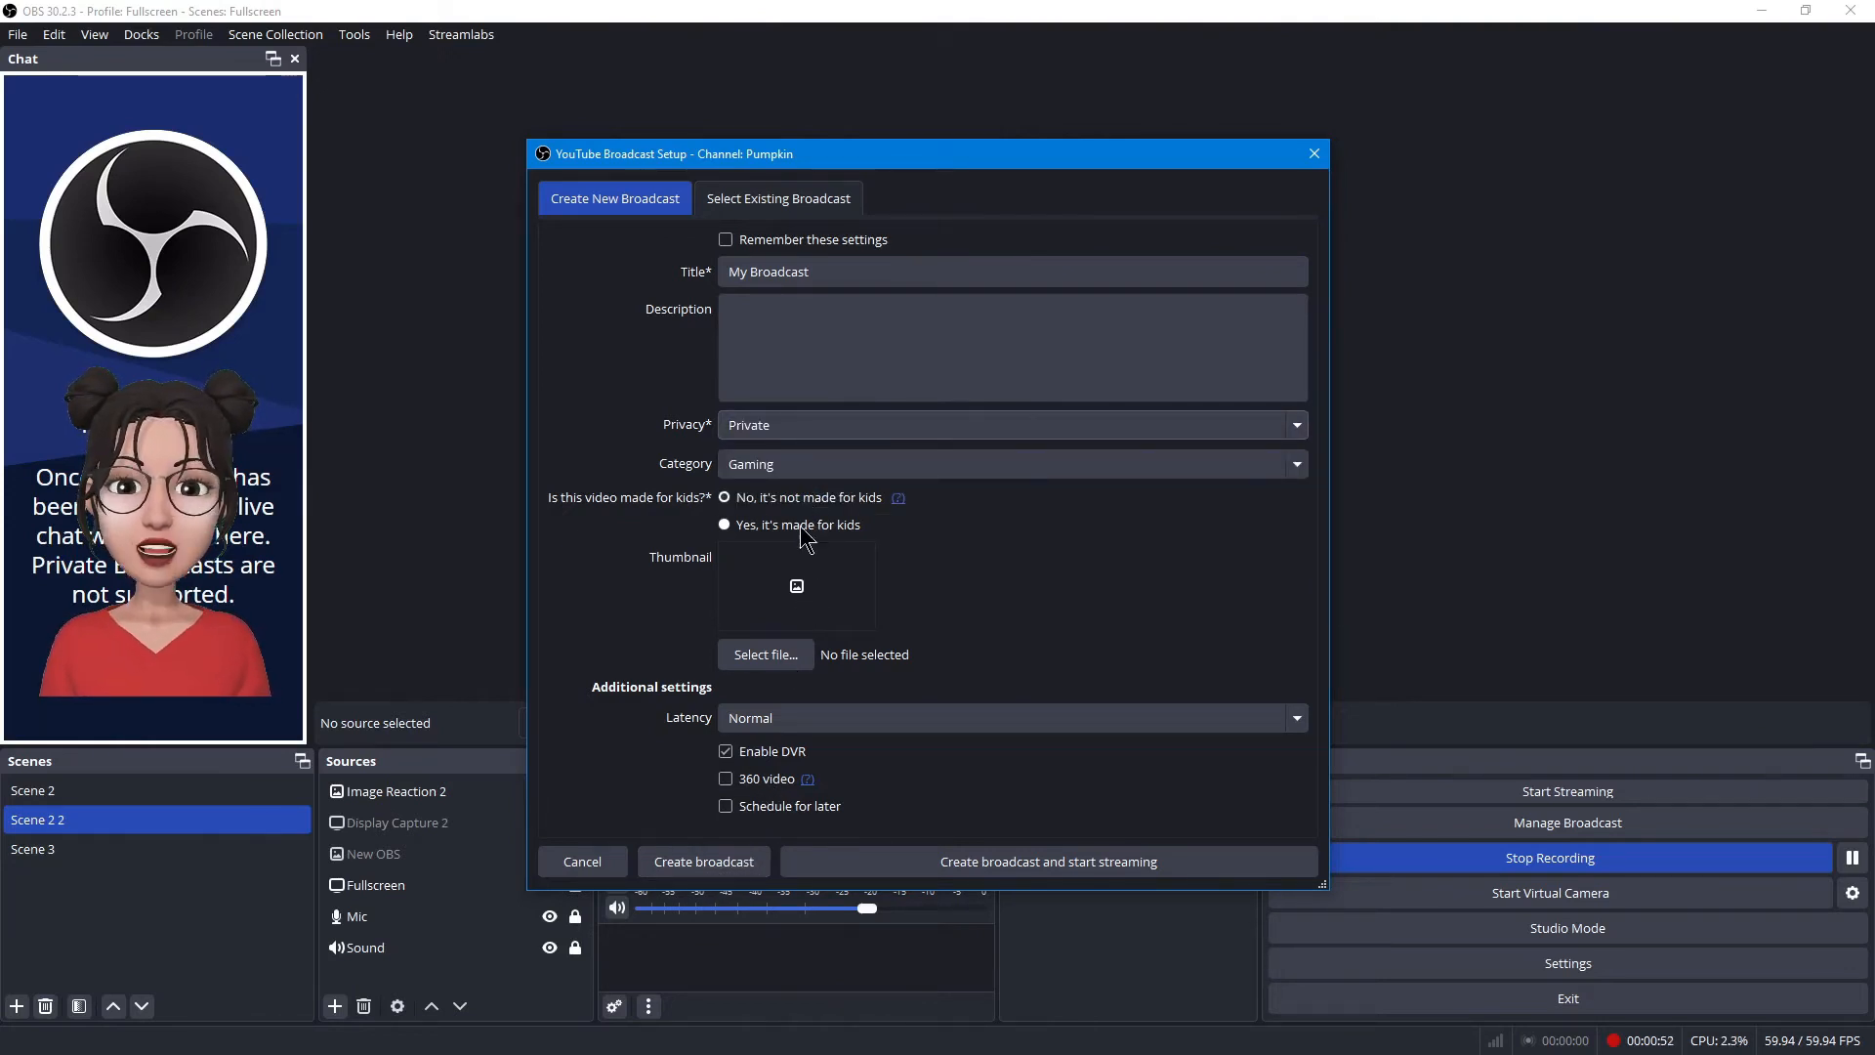
pyautogui.click(784, 429)
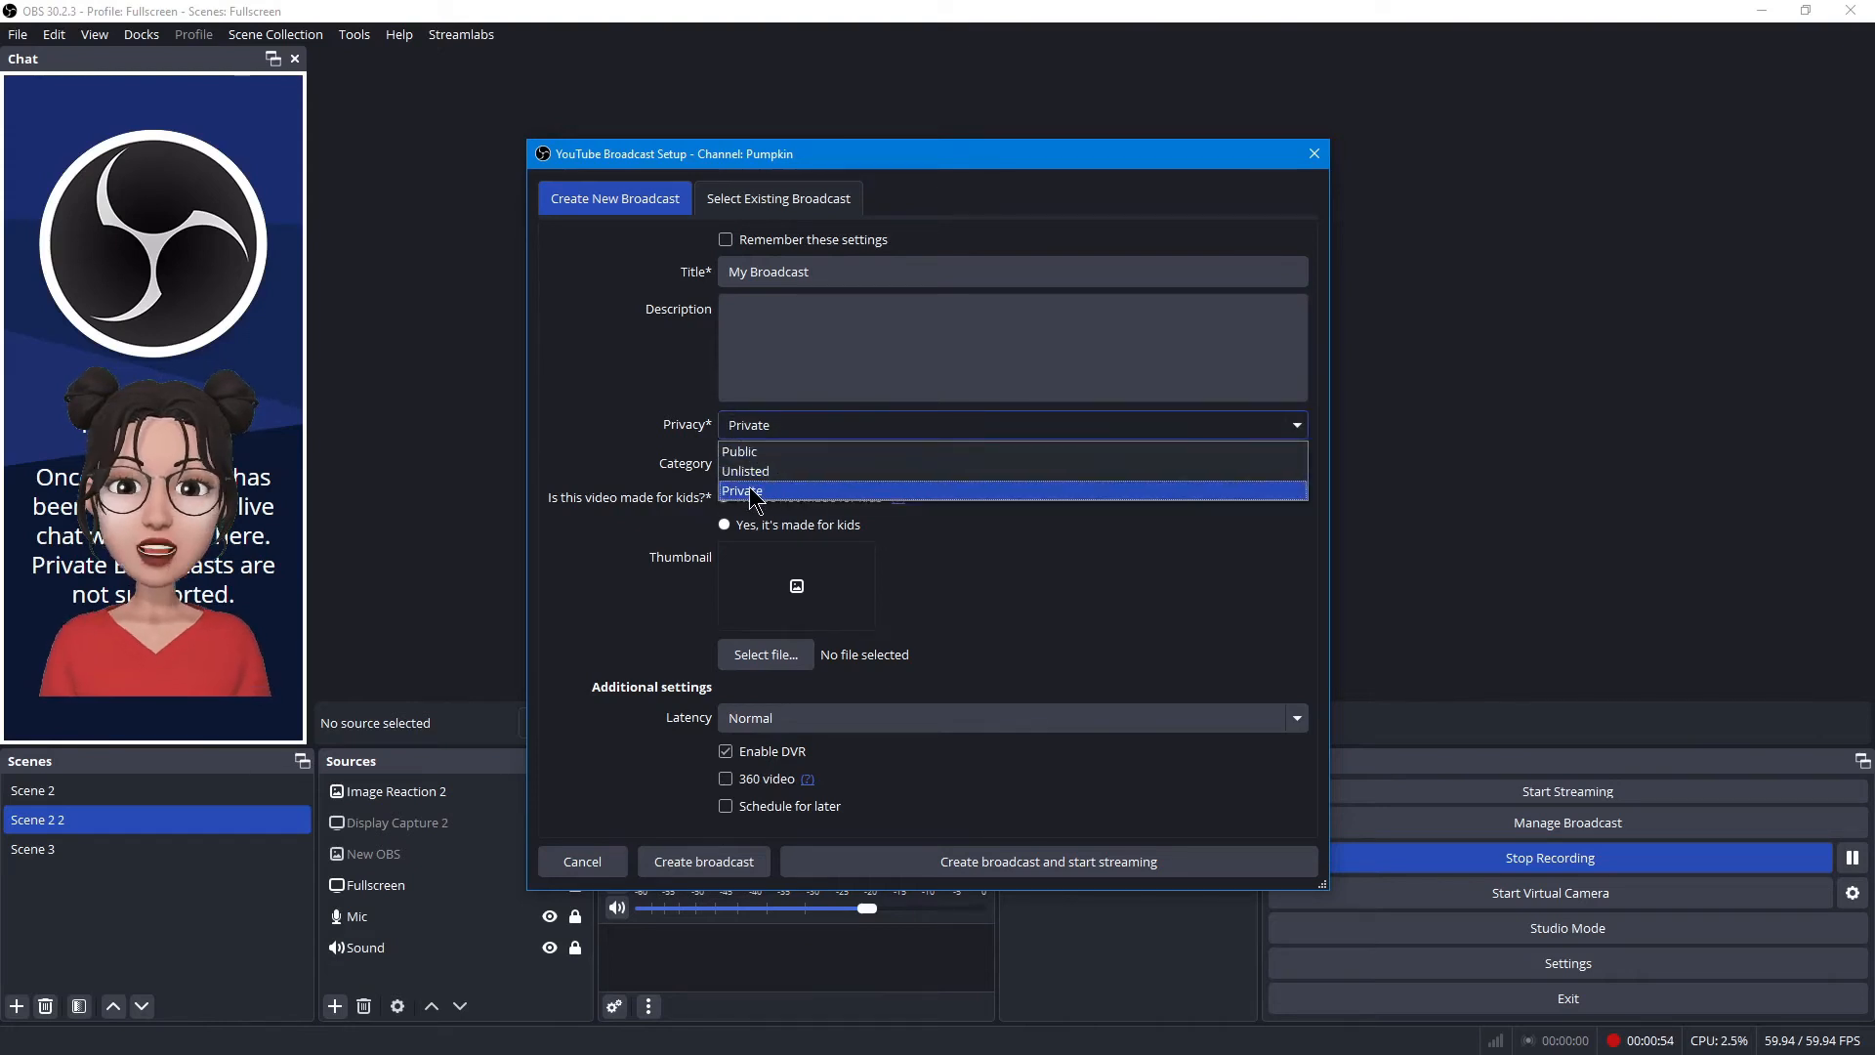
pyautogui.click(752, 491)
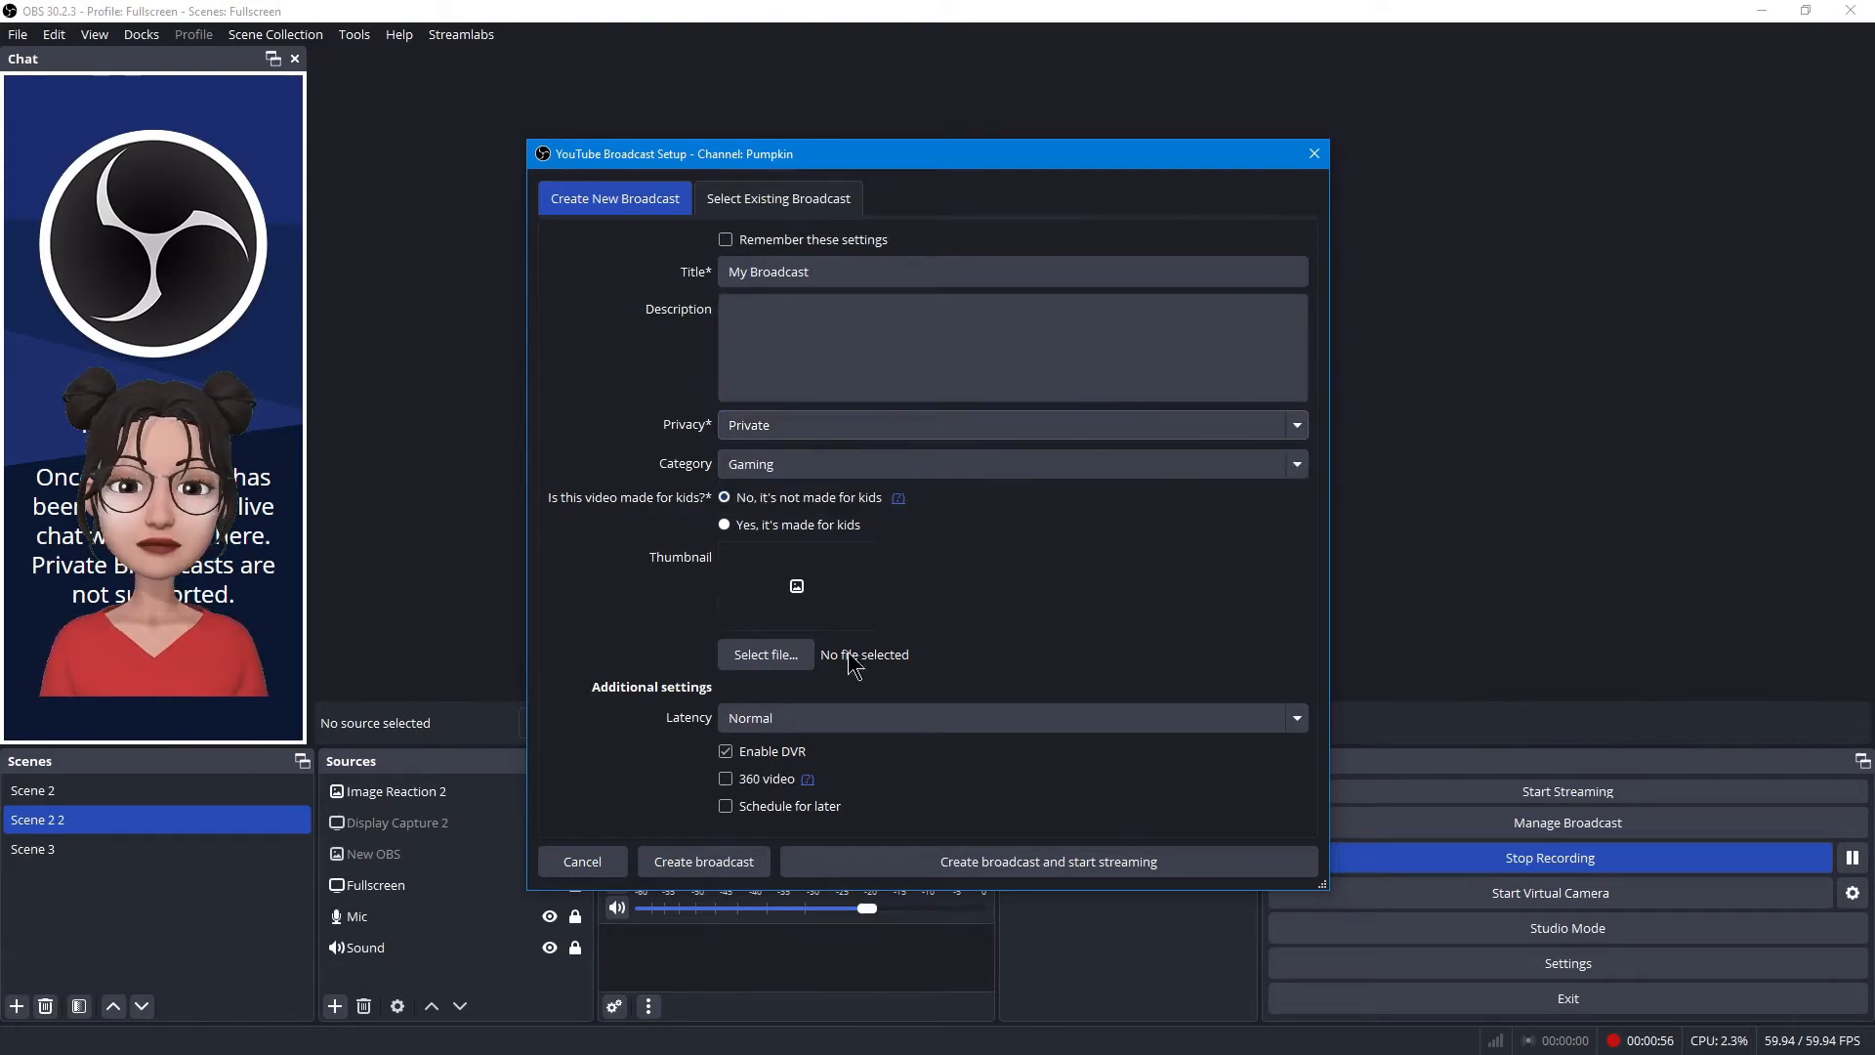
pyautogui.click(705, 863)
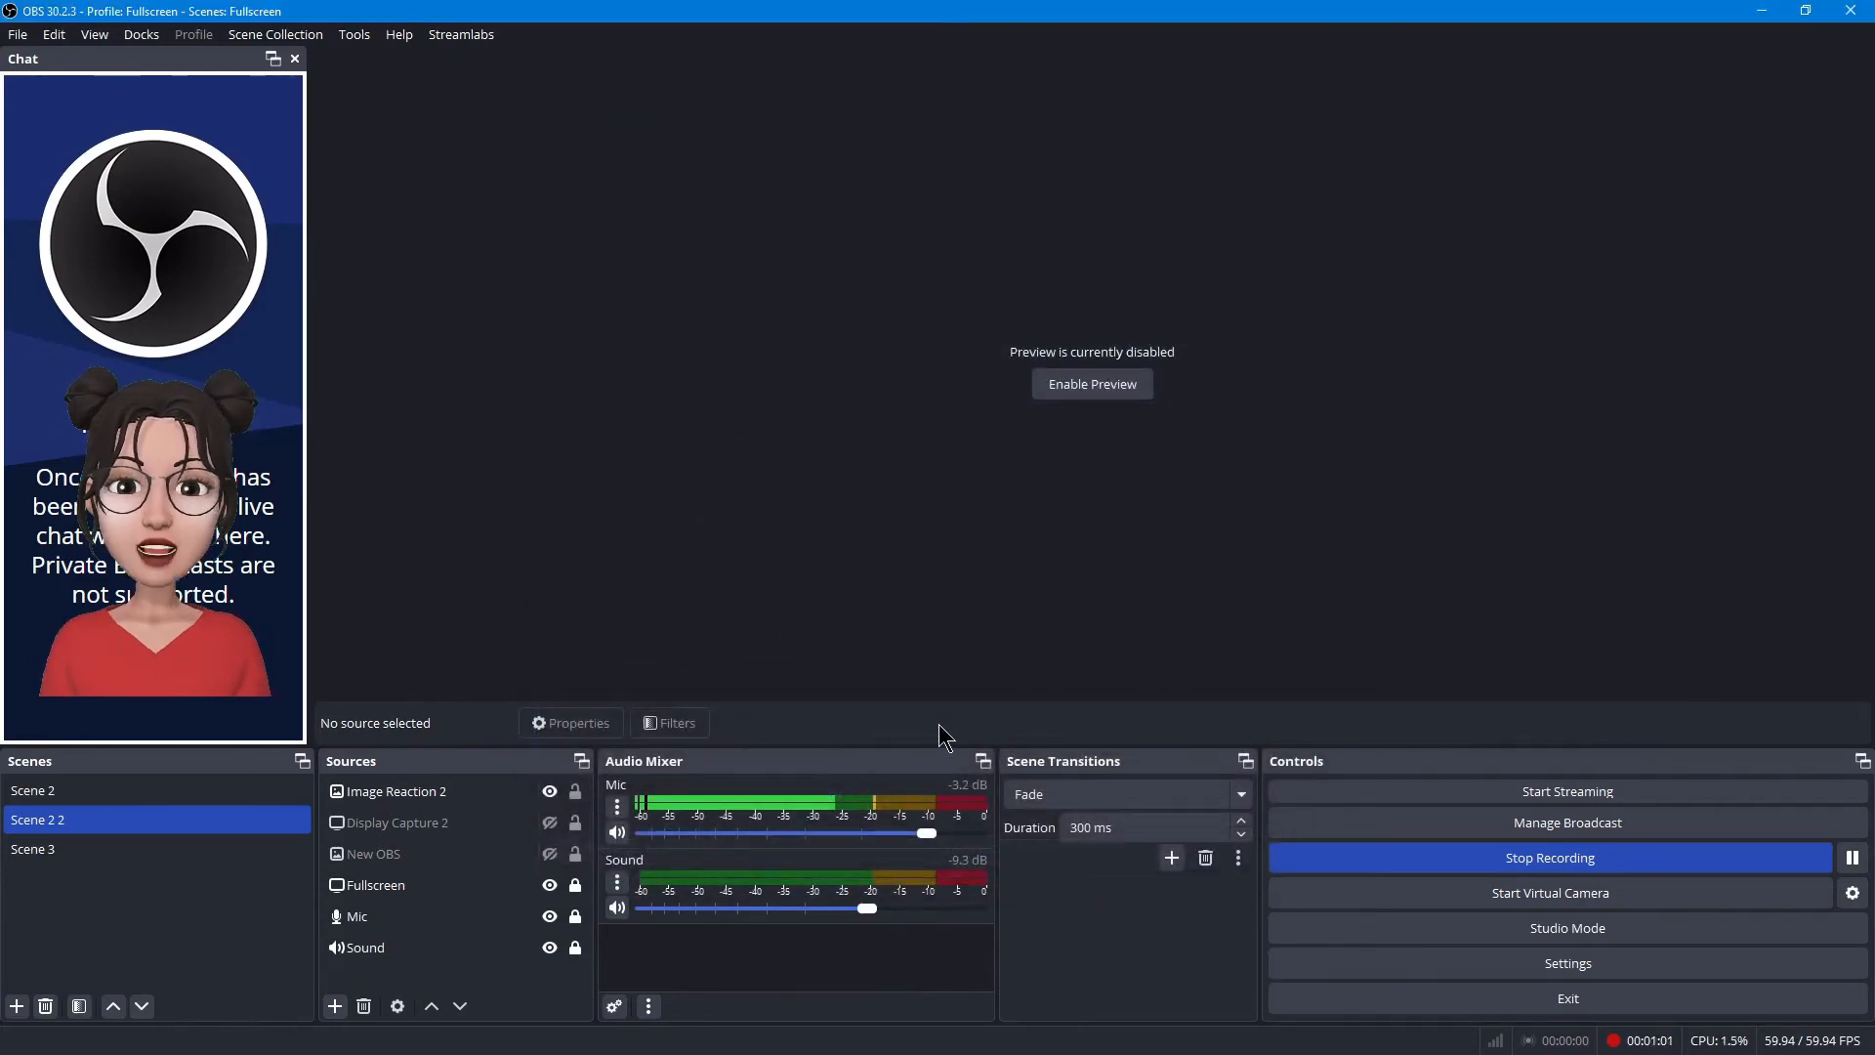
# Show the Display Capture 2 source, refresh YouTube Studio's live content list to check for the new broadcast, and hide the source again
pyautogui.click(549, 822)
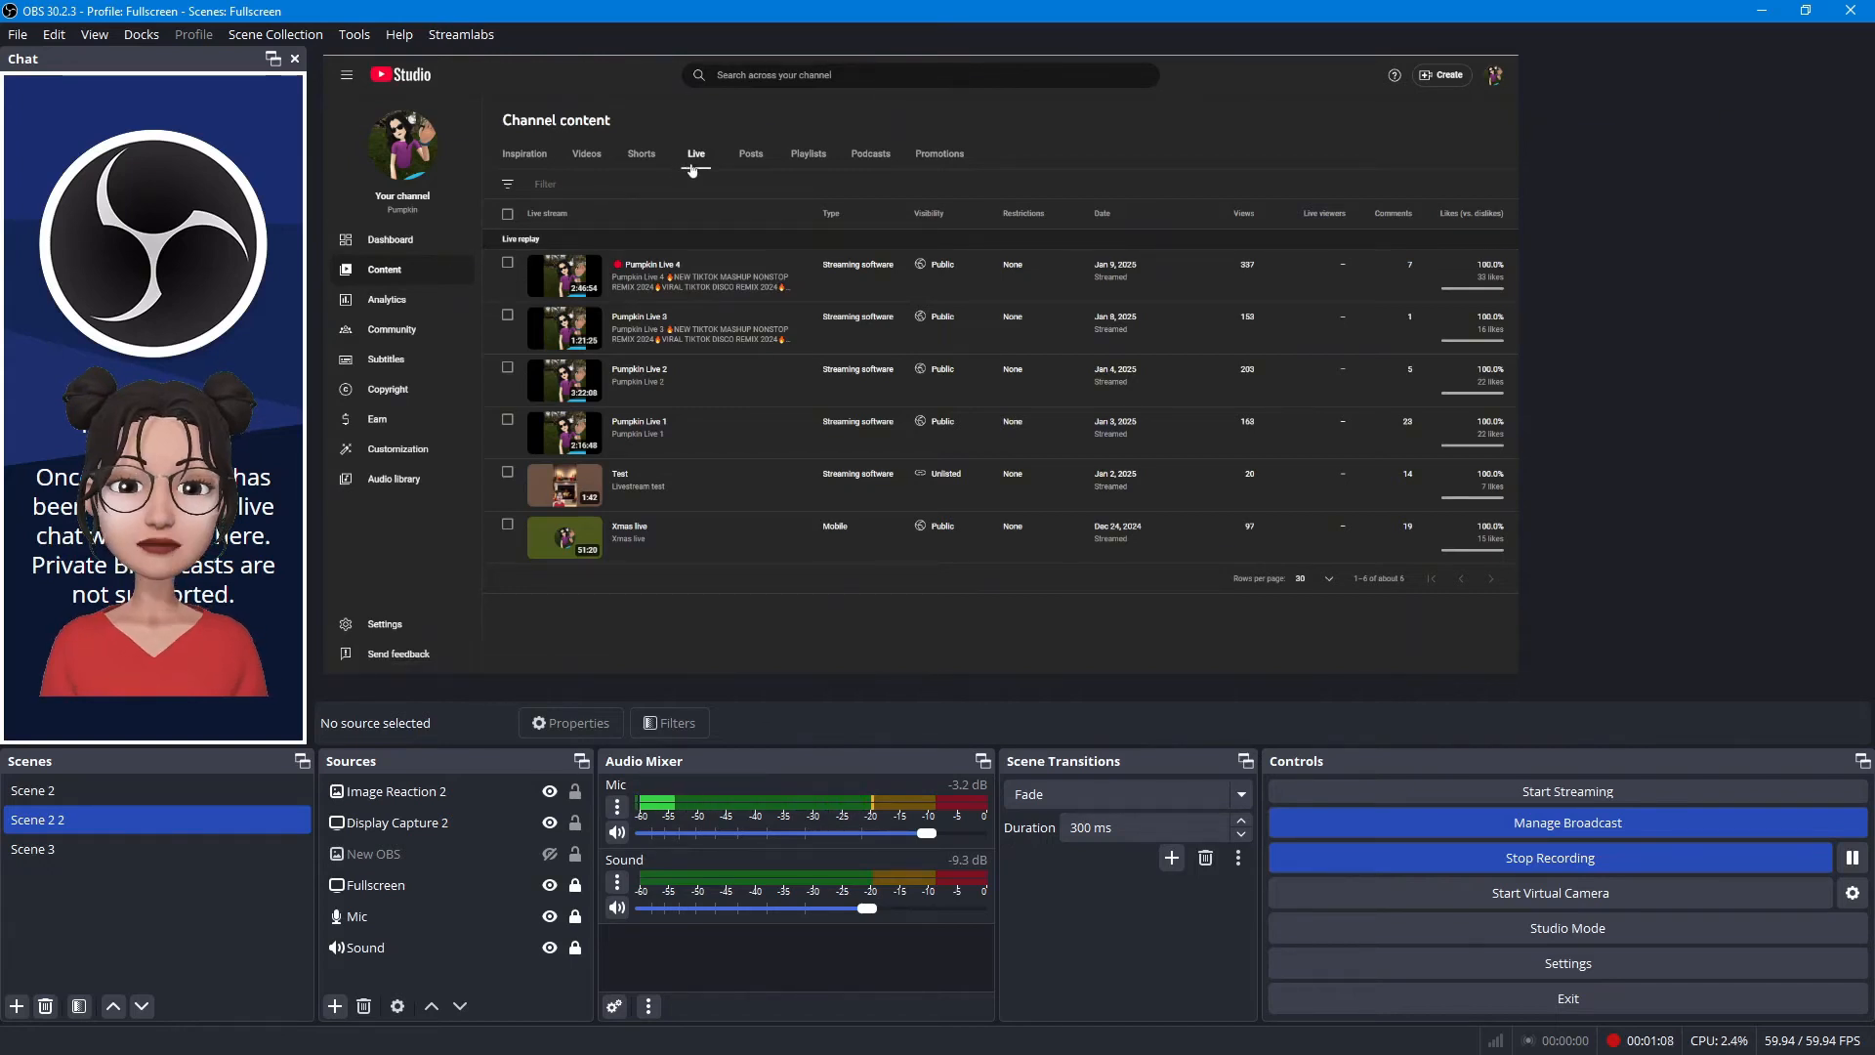
pyautogui.click(384, 45)
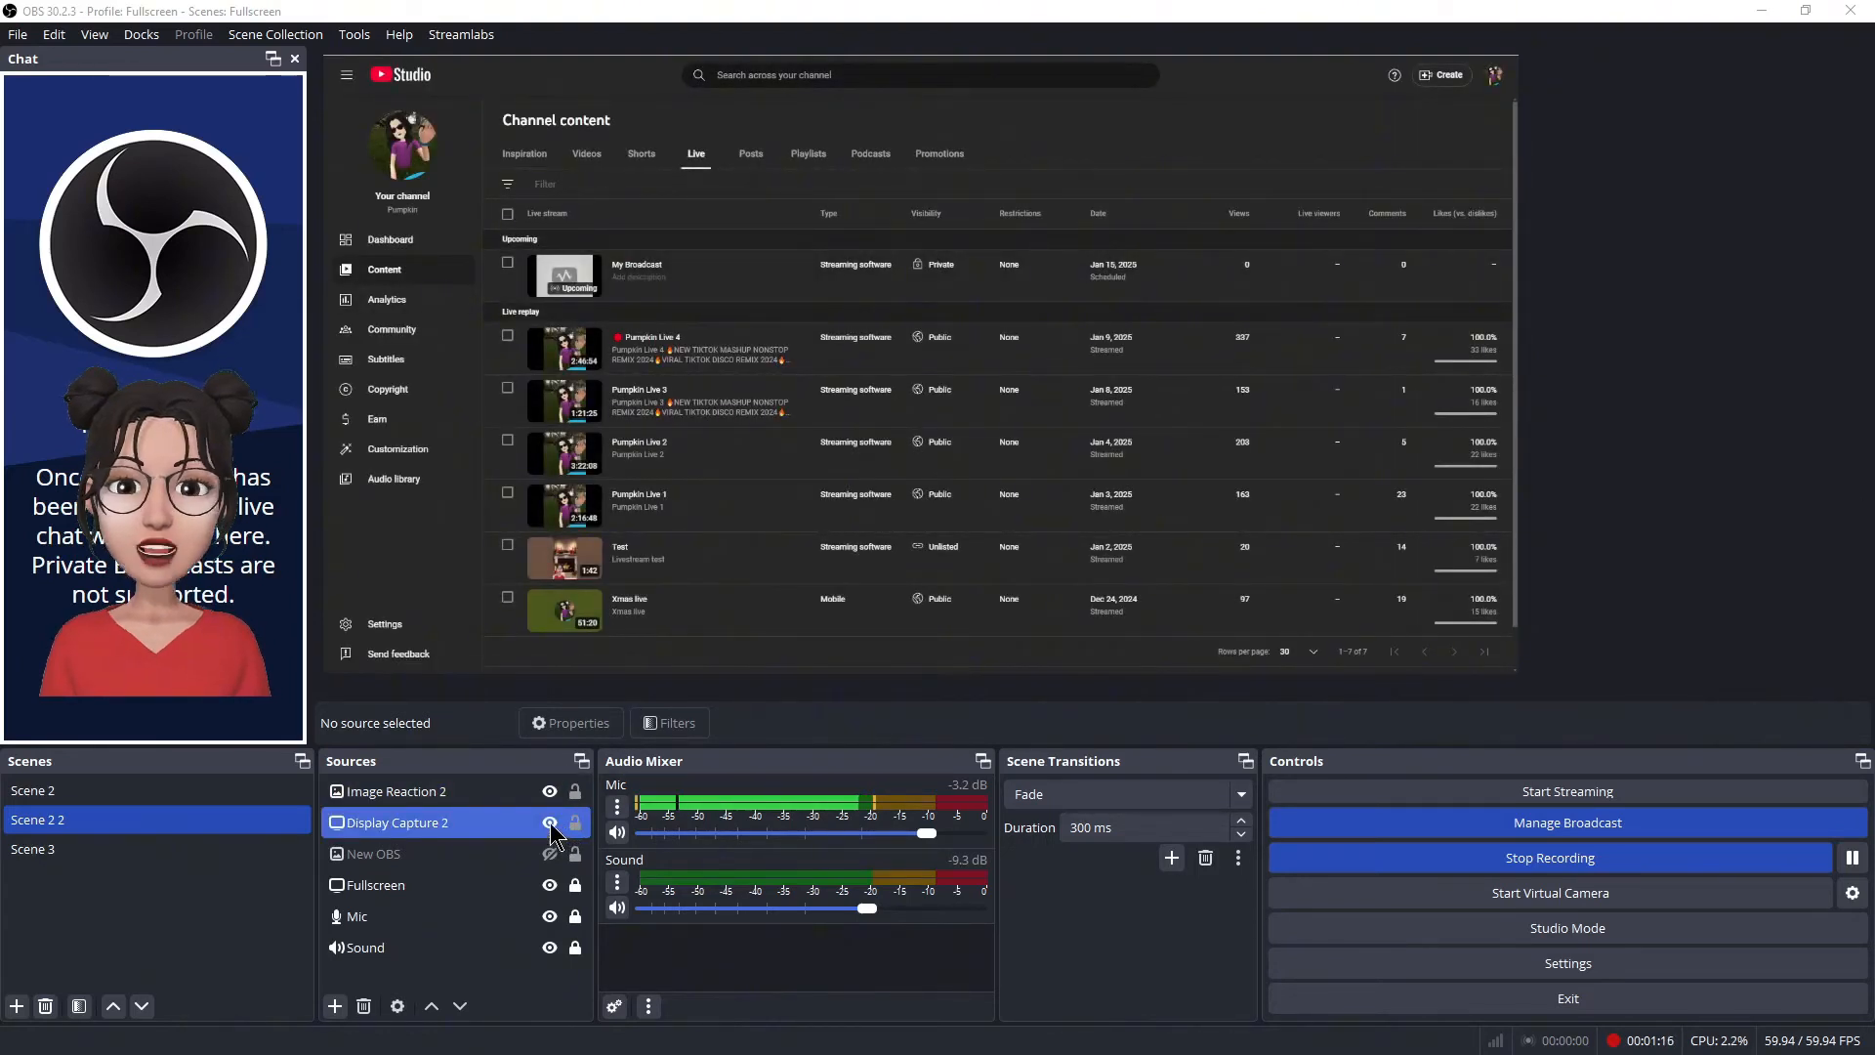
pyautogui.click(550, 822)
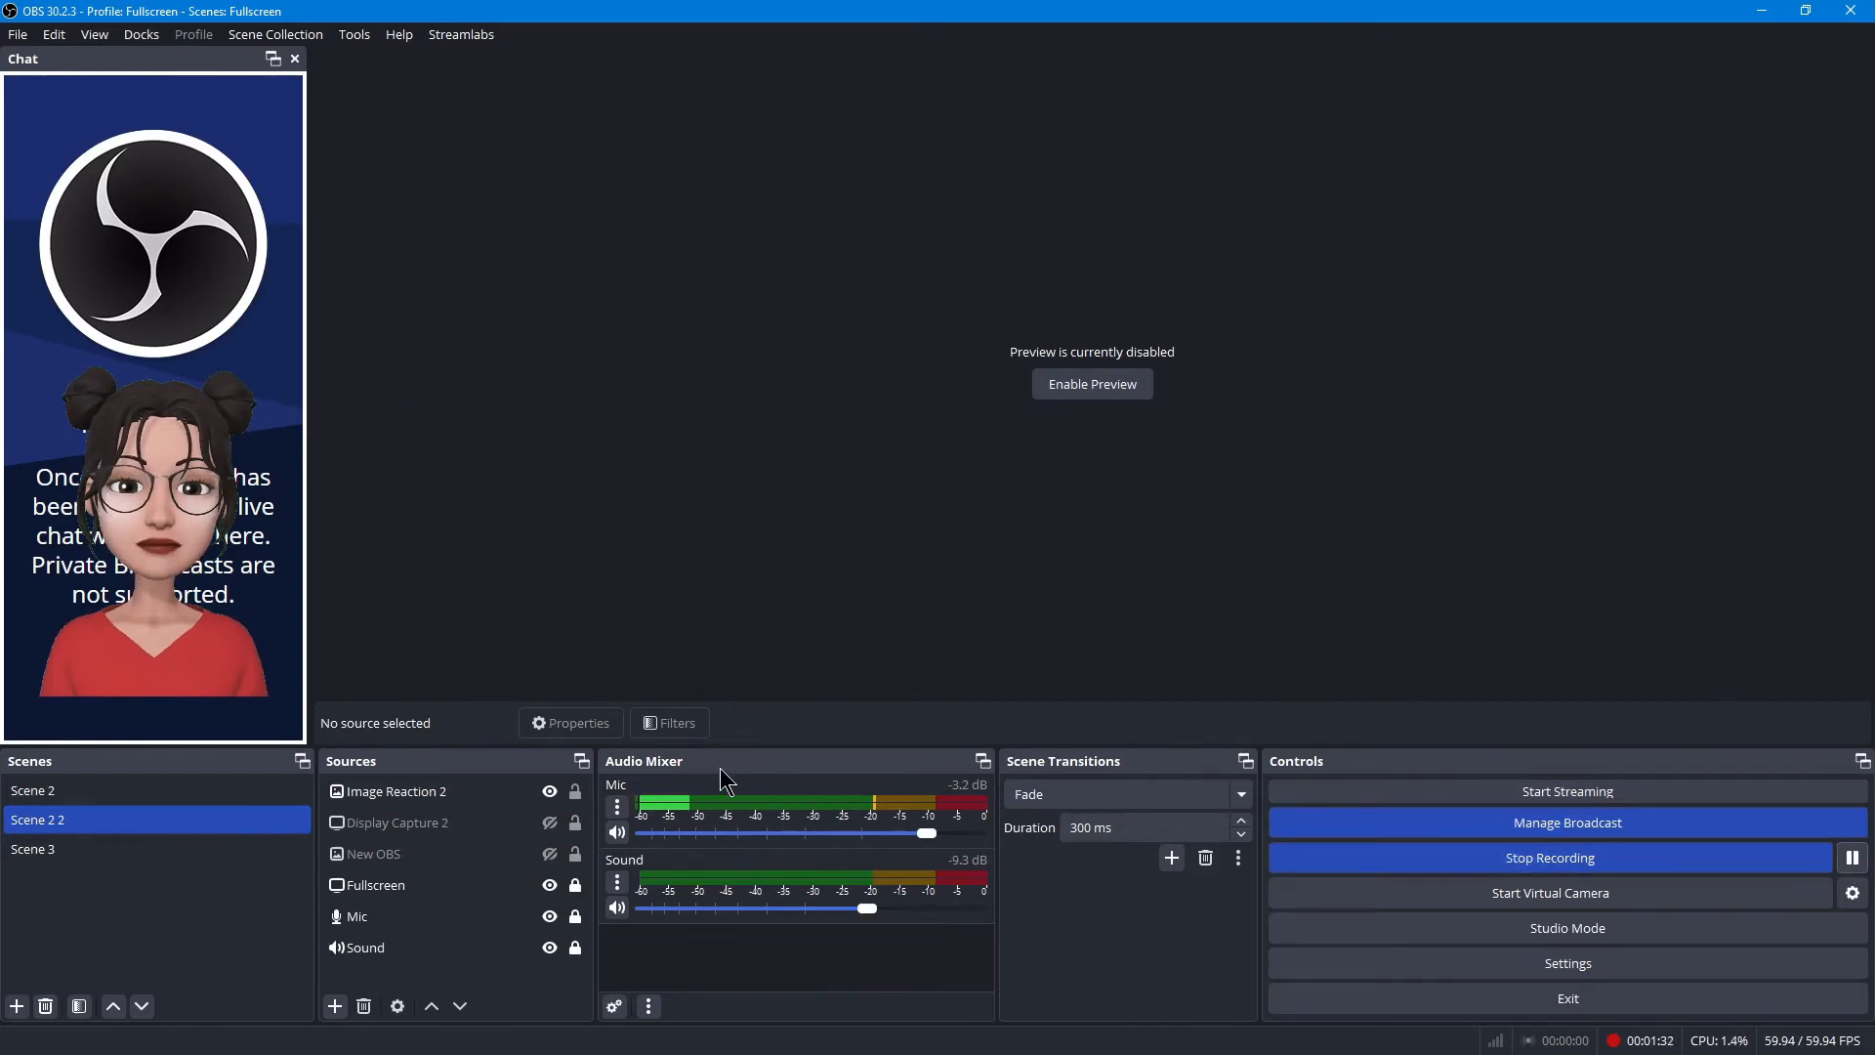
# Show Display Capture 2, view My Broadcast in YouTube's Live Control Room to check its stream settings, and hide the source again
pyautogui.click(549, 823)
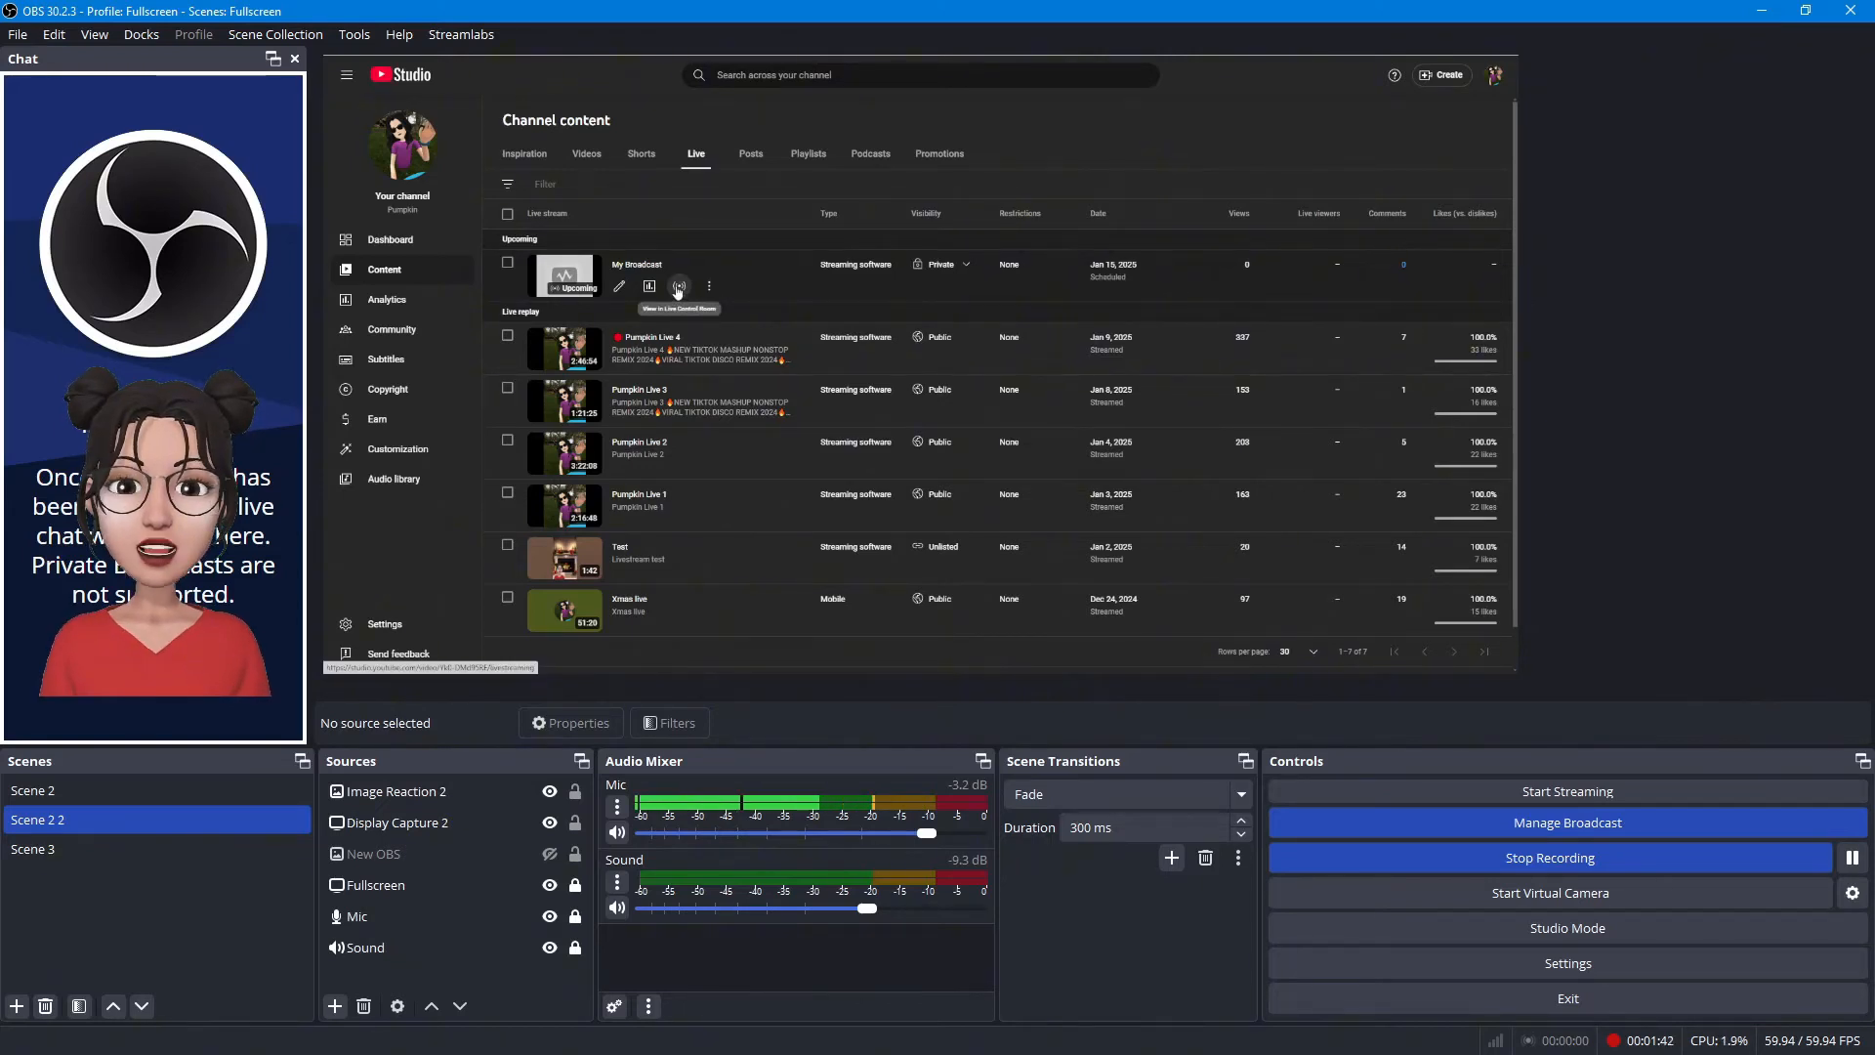
pyautogui.click(678, 287)
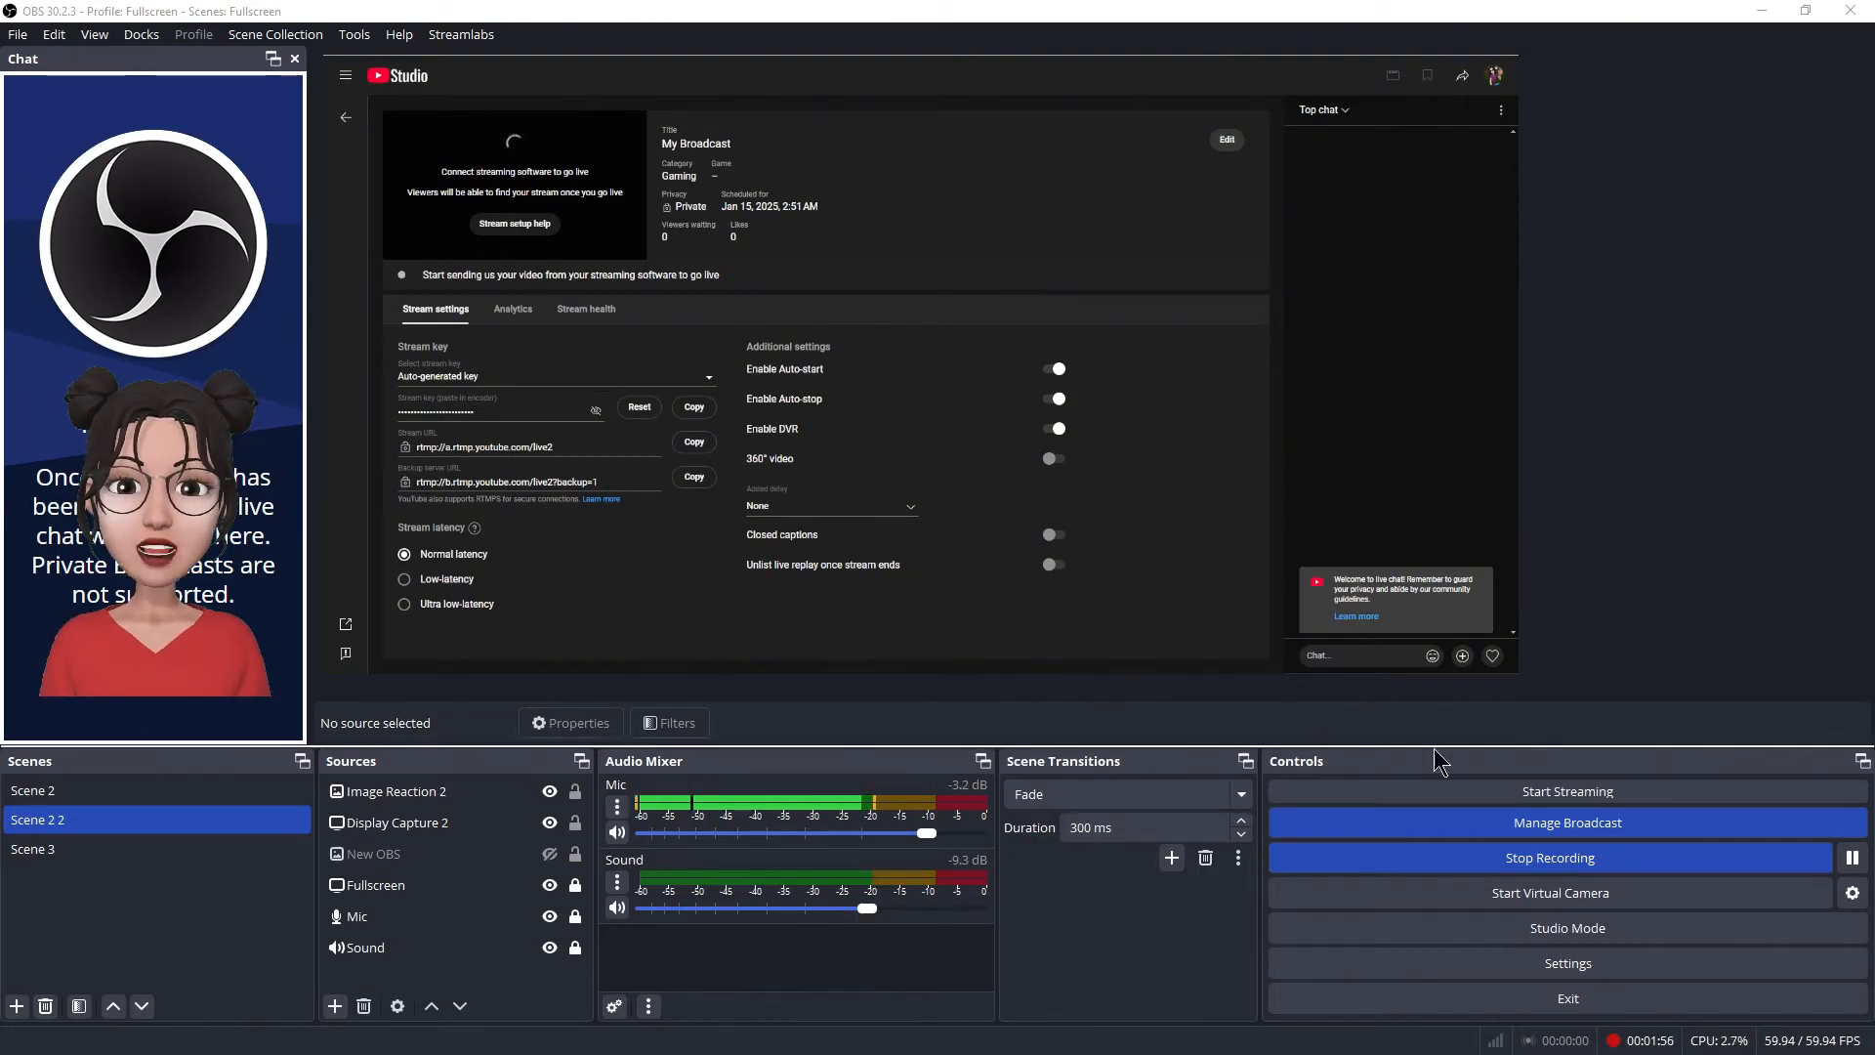
pyautogui.click(527, 825)
pyautogui.click(550, 823)
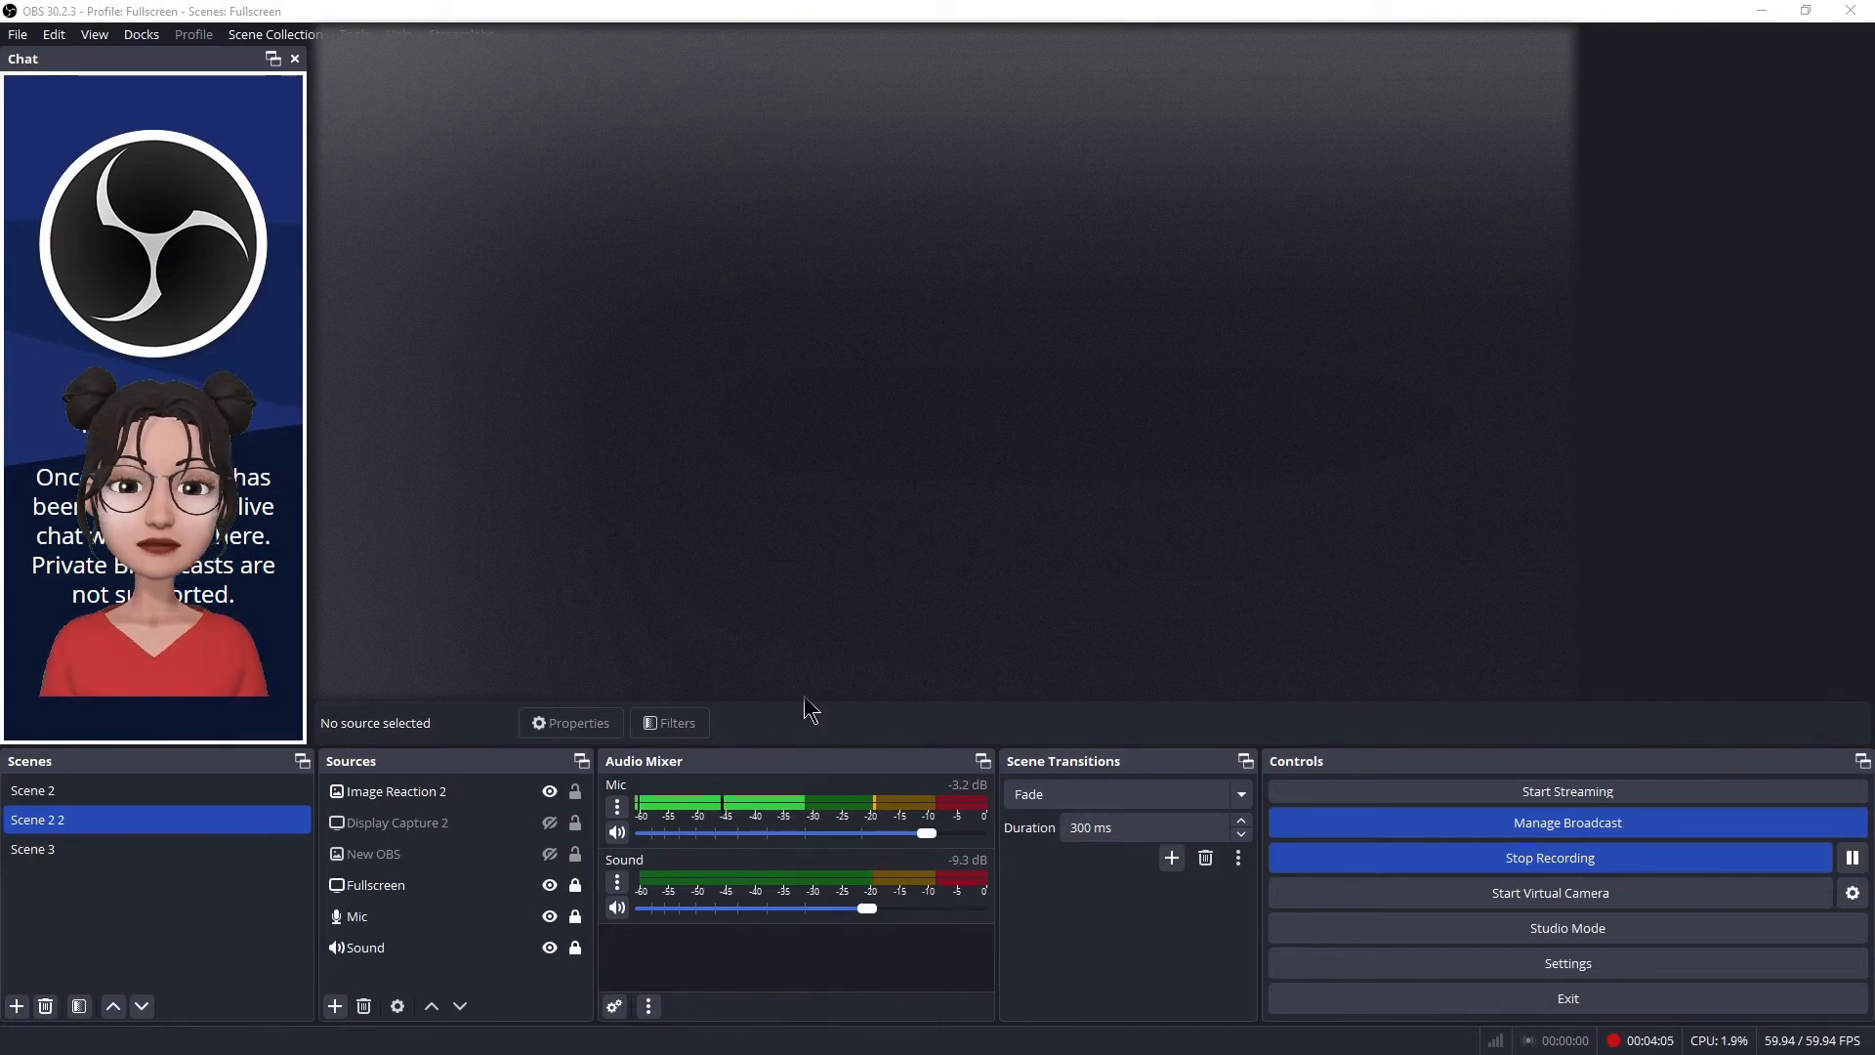
# Show Display Capture 2 while viewing the captured window, and hide the source again
pyautogui.click(552, 822)
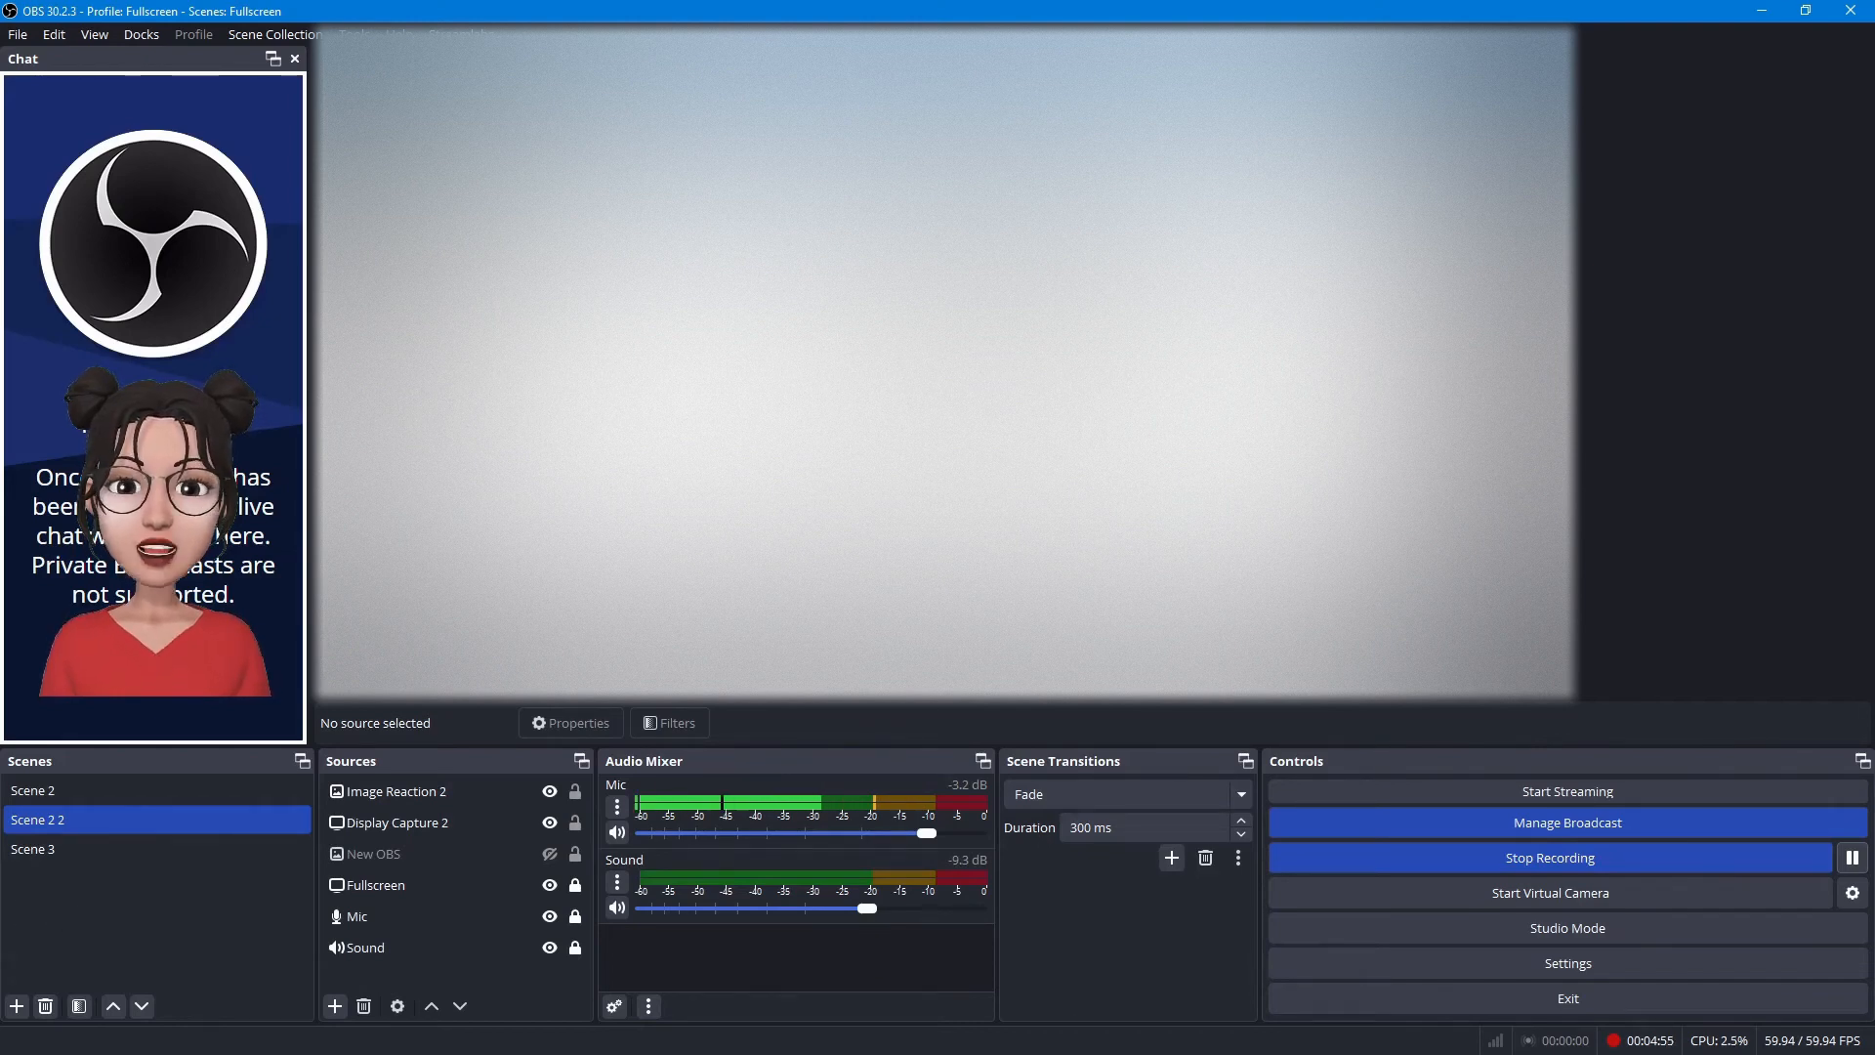
pyautogui.hotkey('alt', 'Tab')
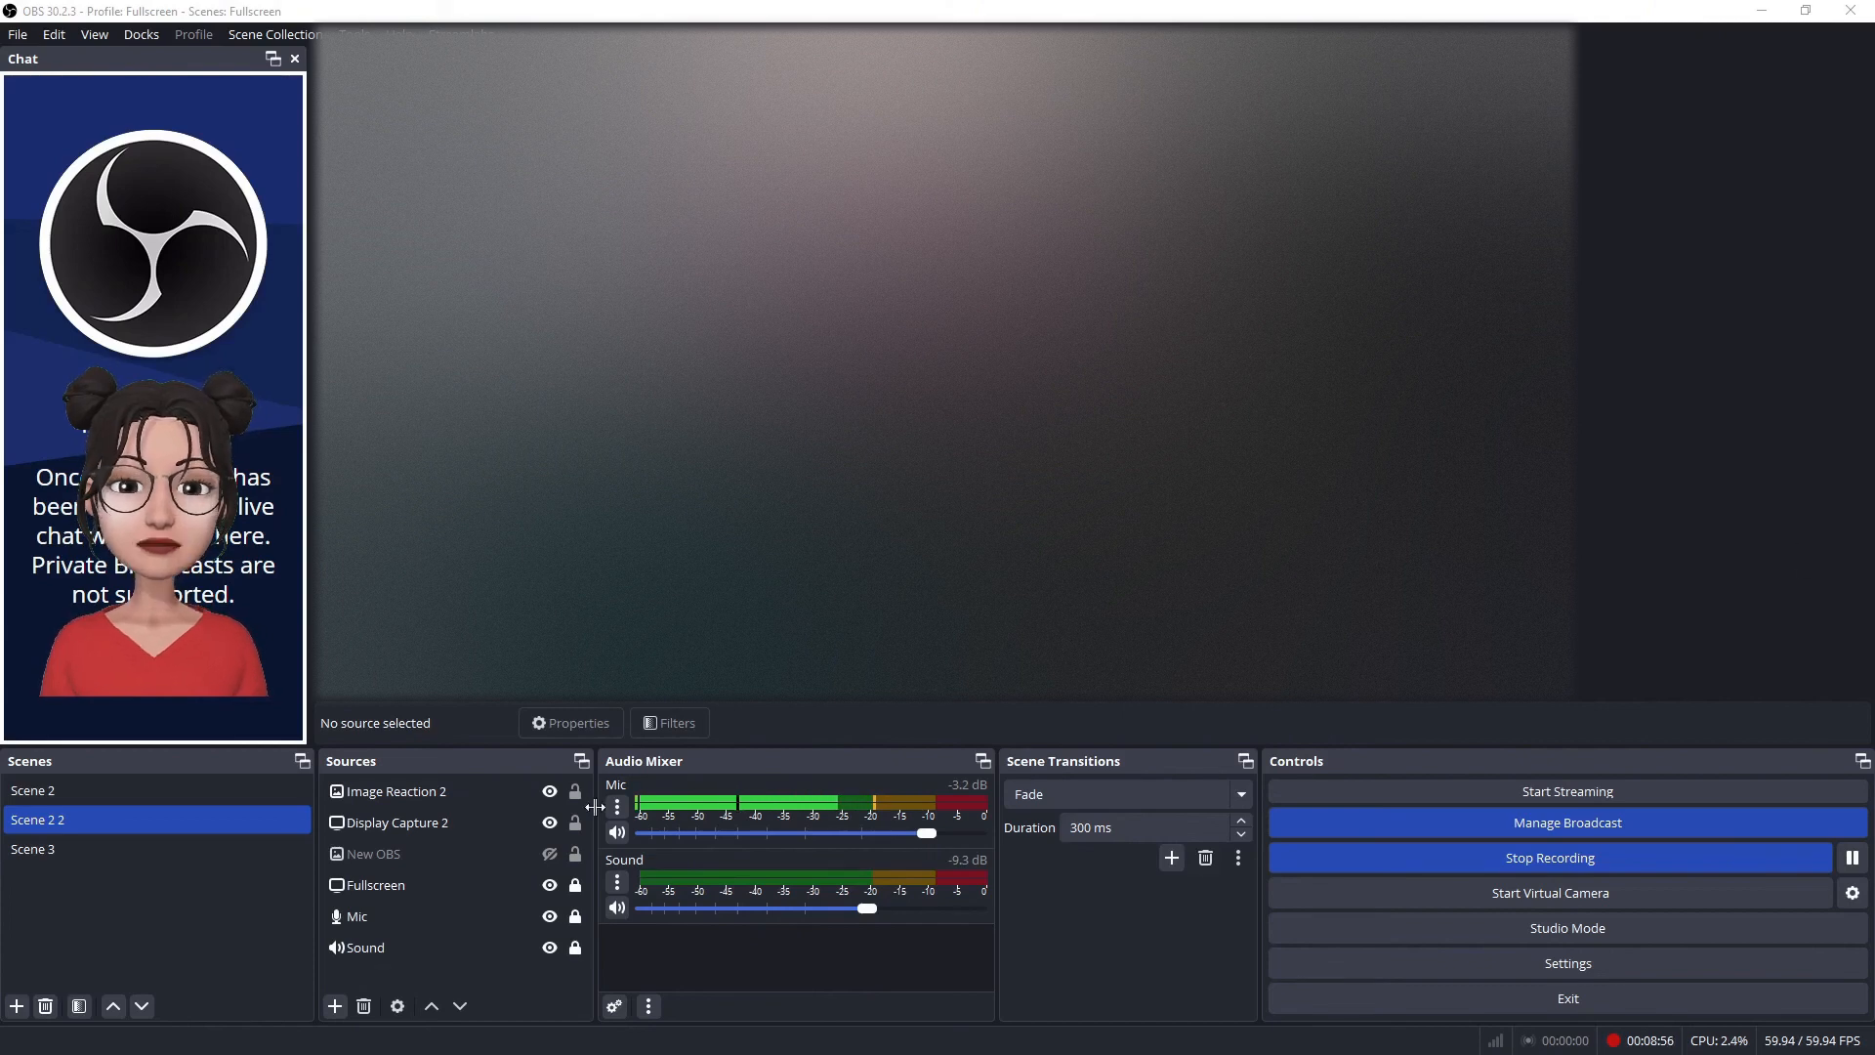
pyautogui.click(550, 822)
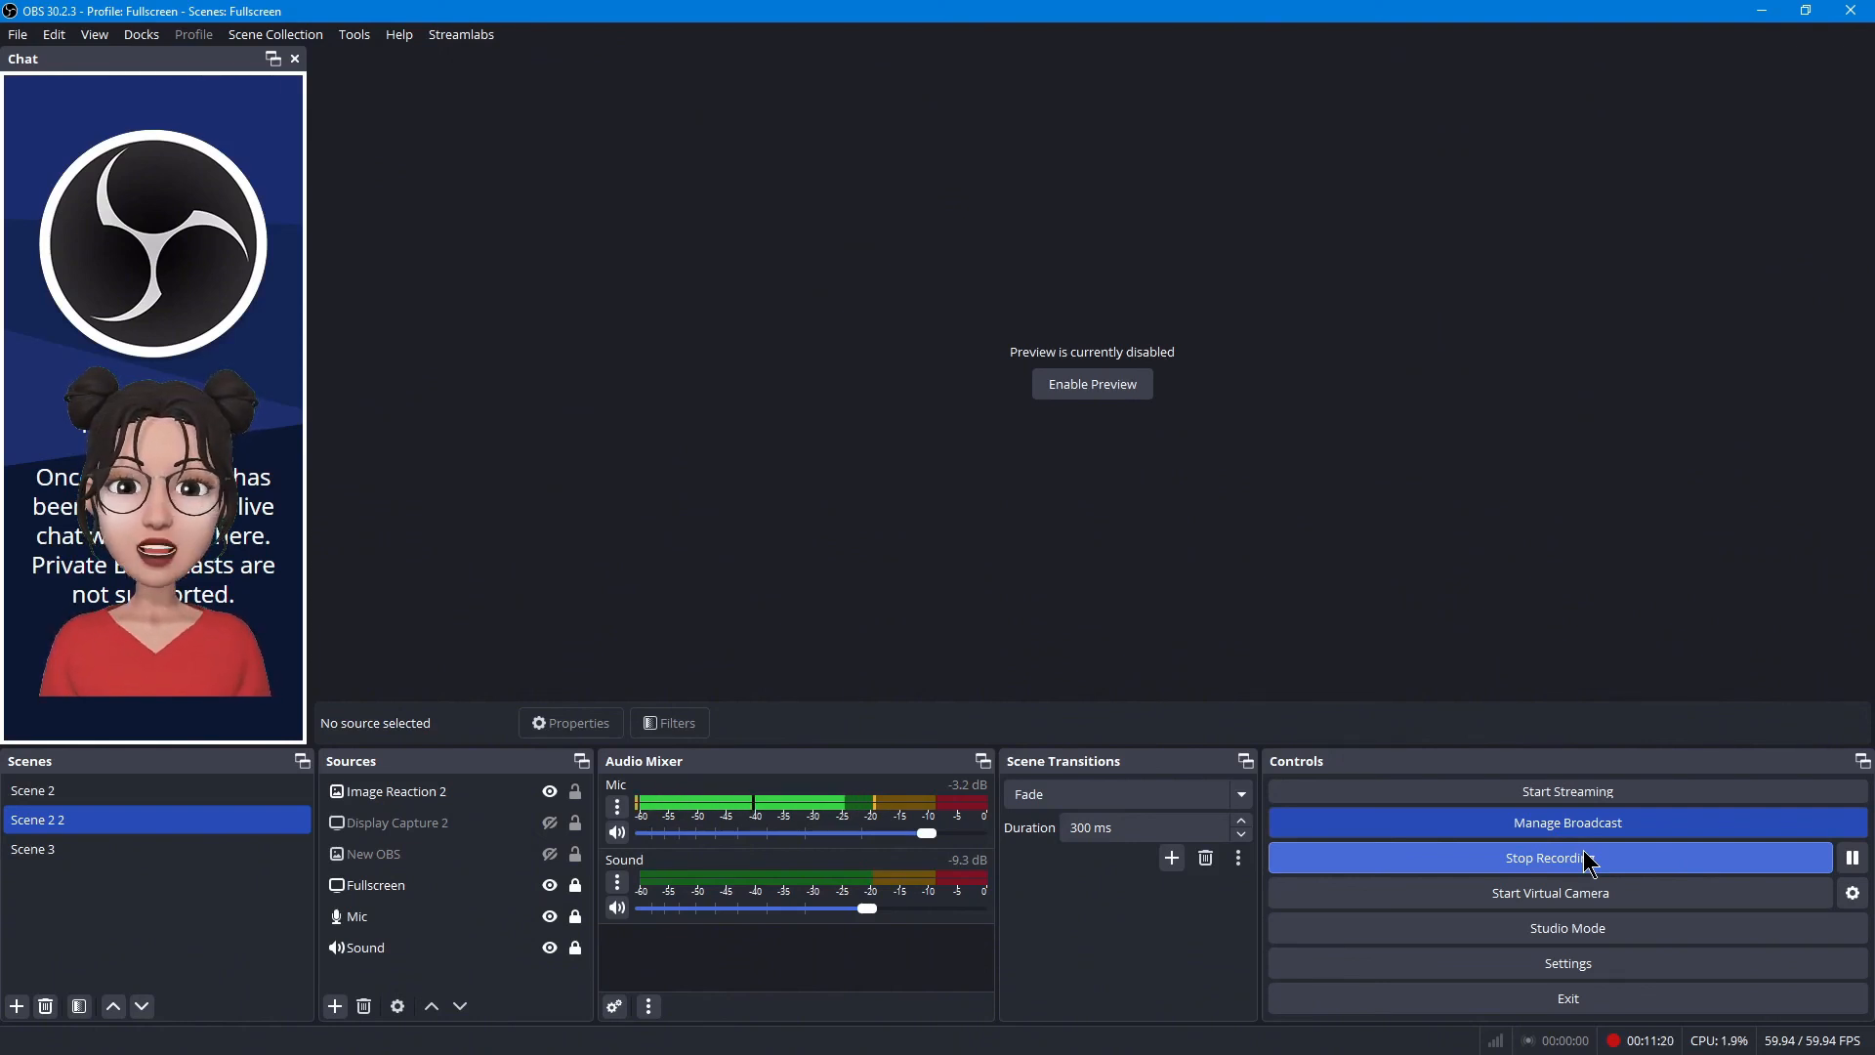
# Toggle the visibility of Display Capture 2 to compare the preview with and without it, leaving the source shown
pyautogui.click(550, 822)
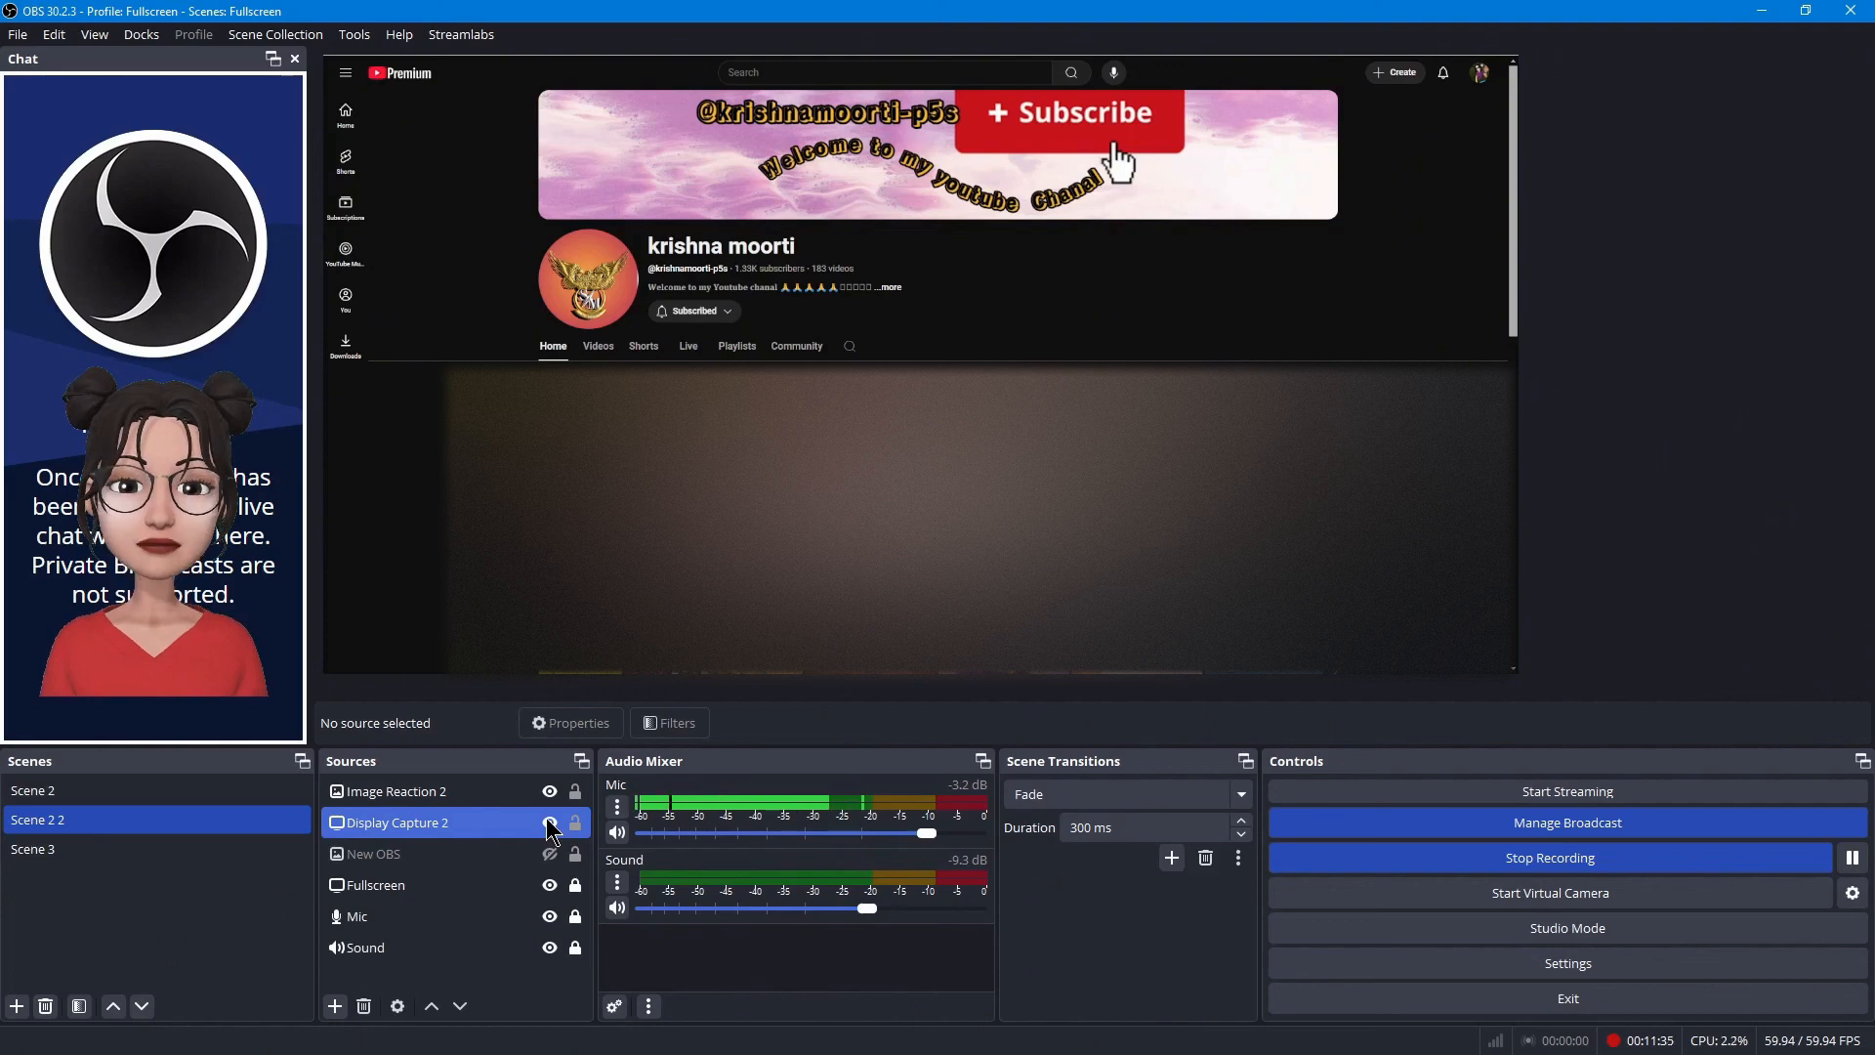
pyautogui.click(550, 823)
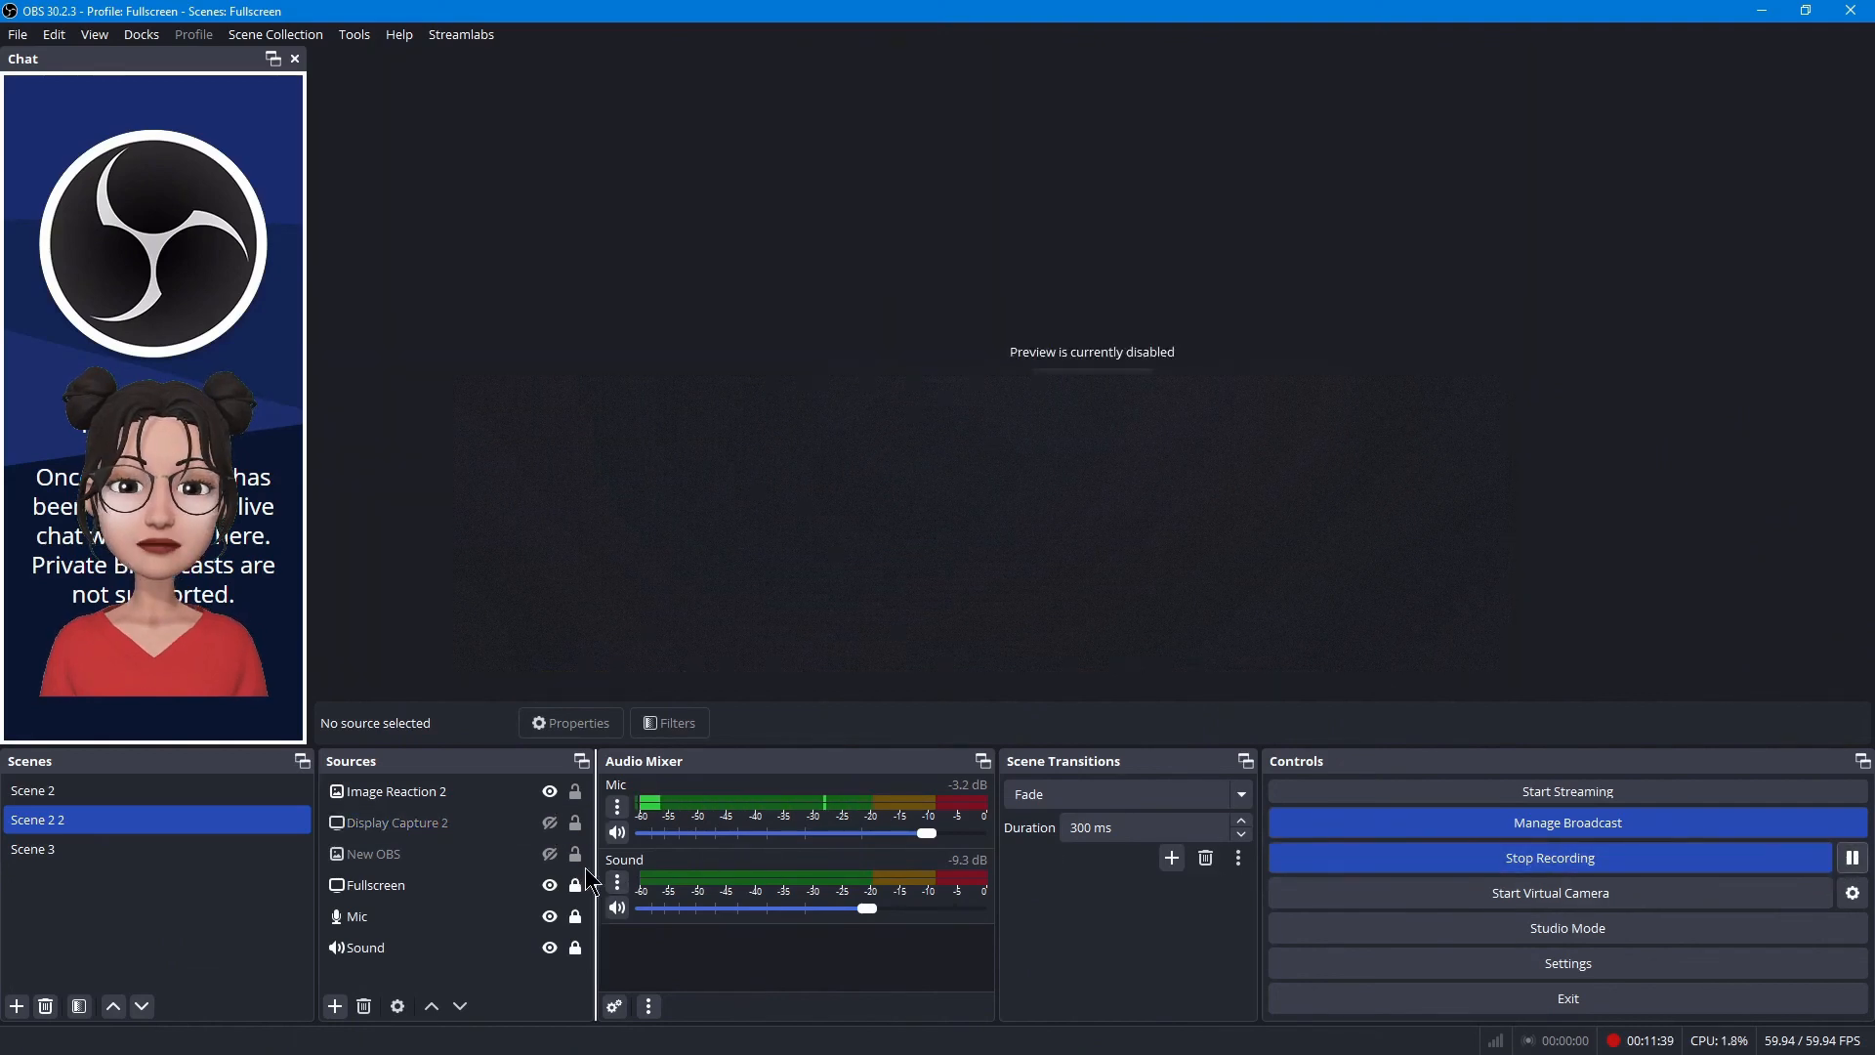
pyautogui.click(550, 823)
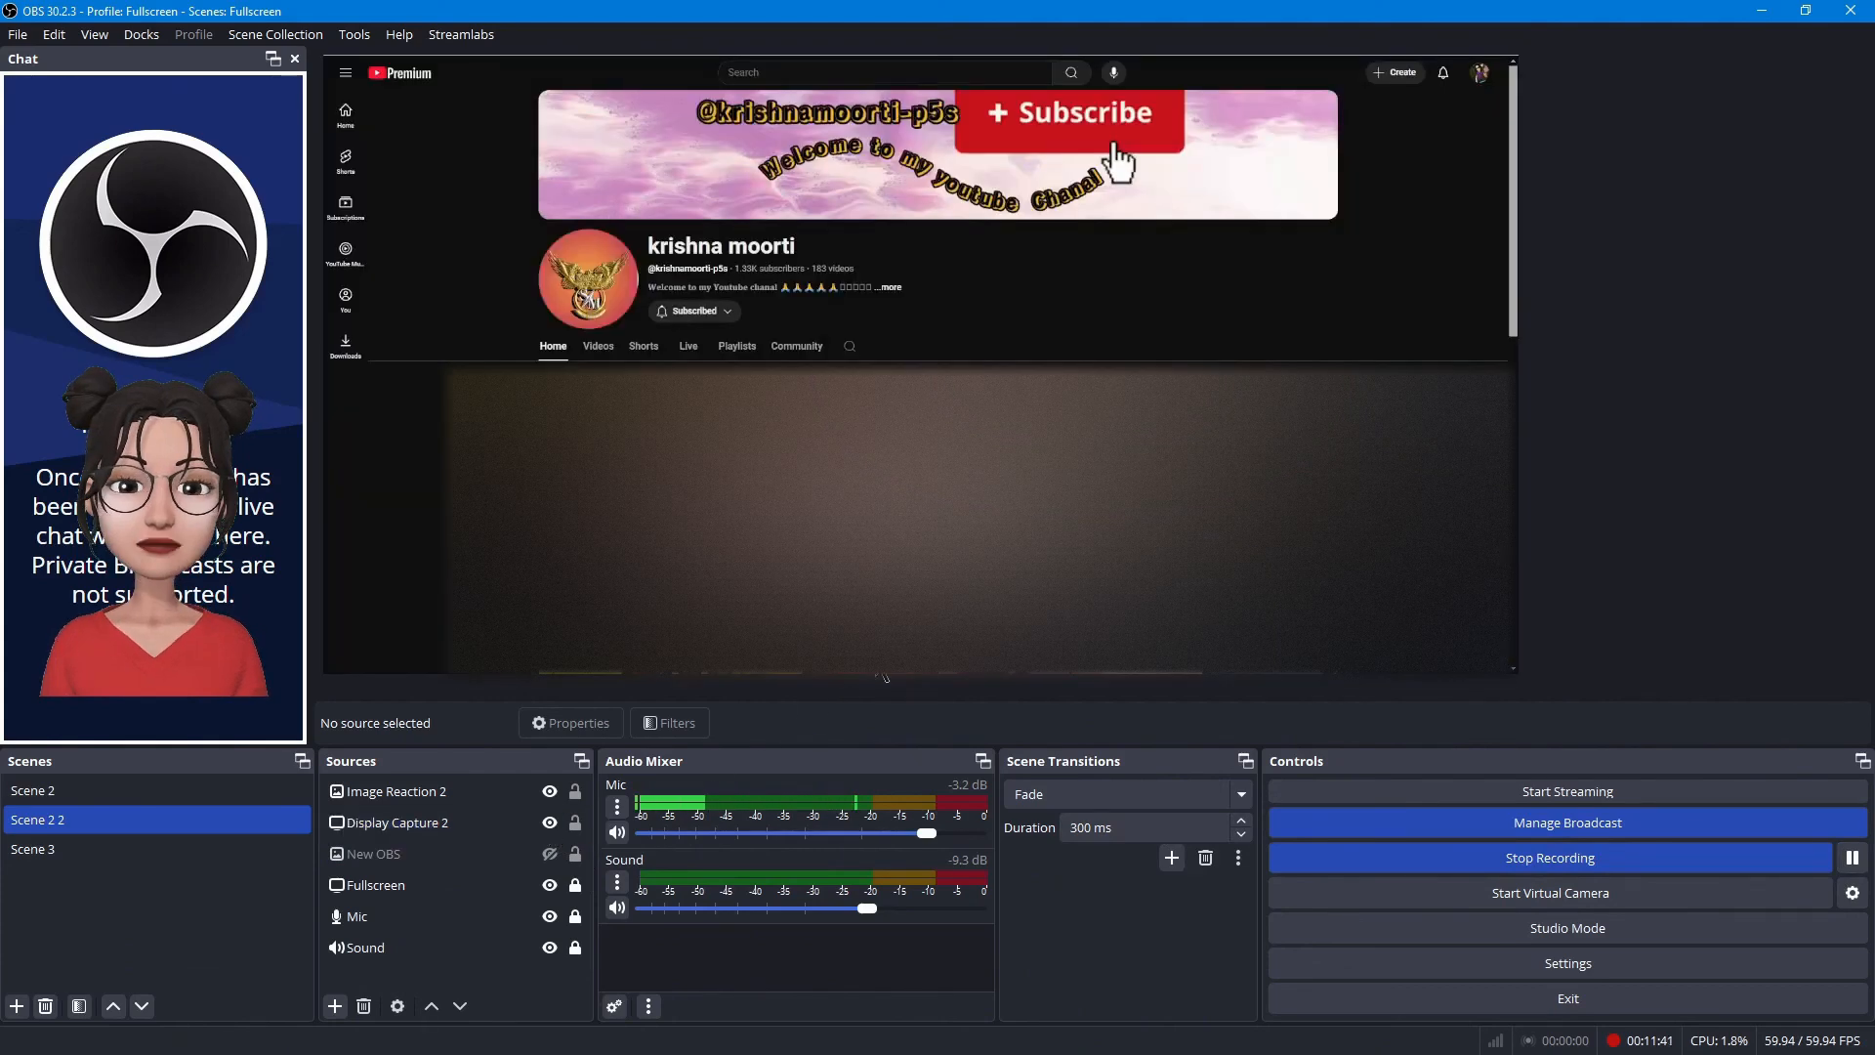